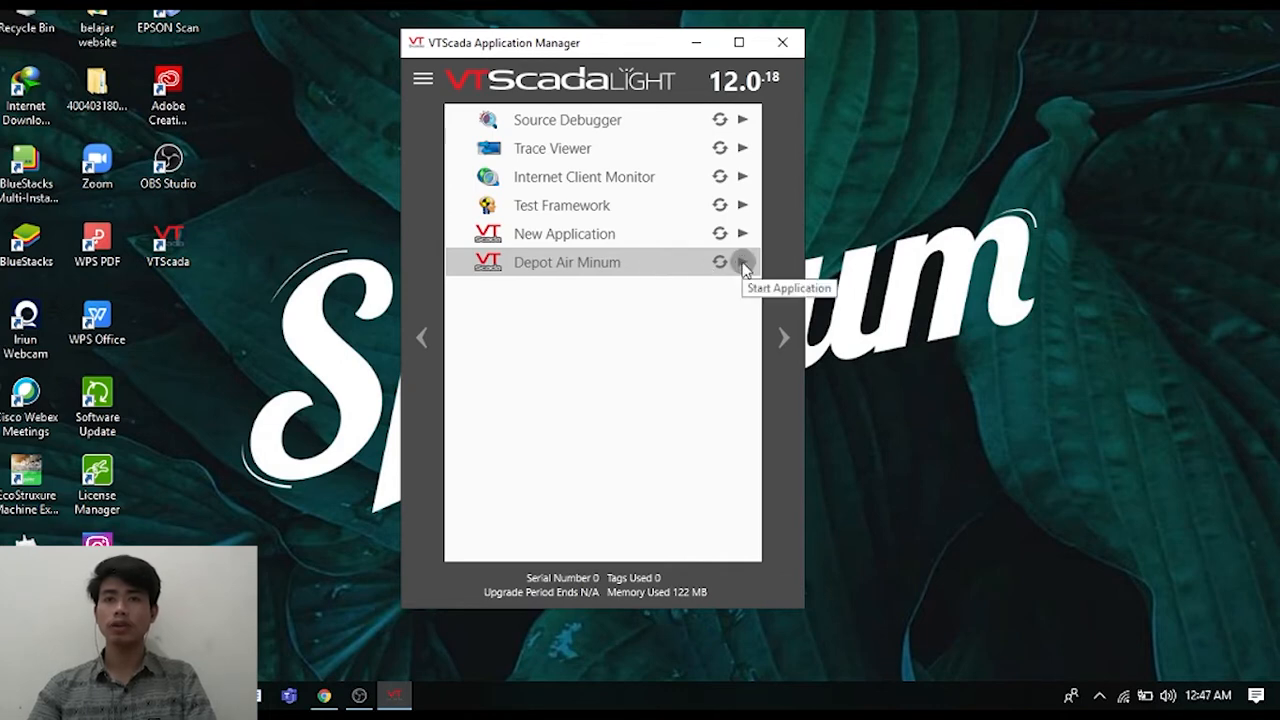
Step: Start the Depot Air Minum application and open its Tag Browser
left_click(743, 262)
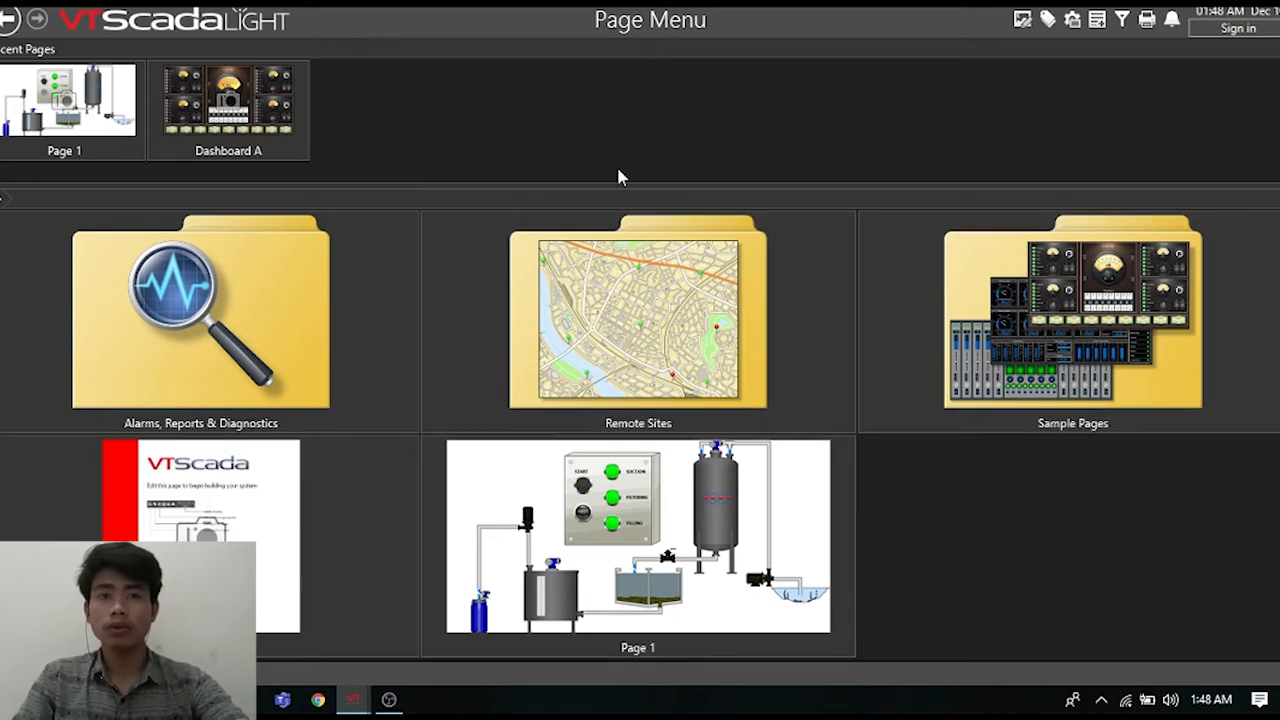
left_click(1047, 19)
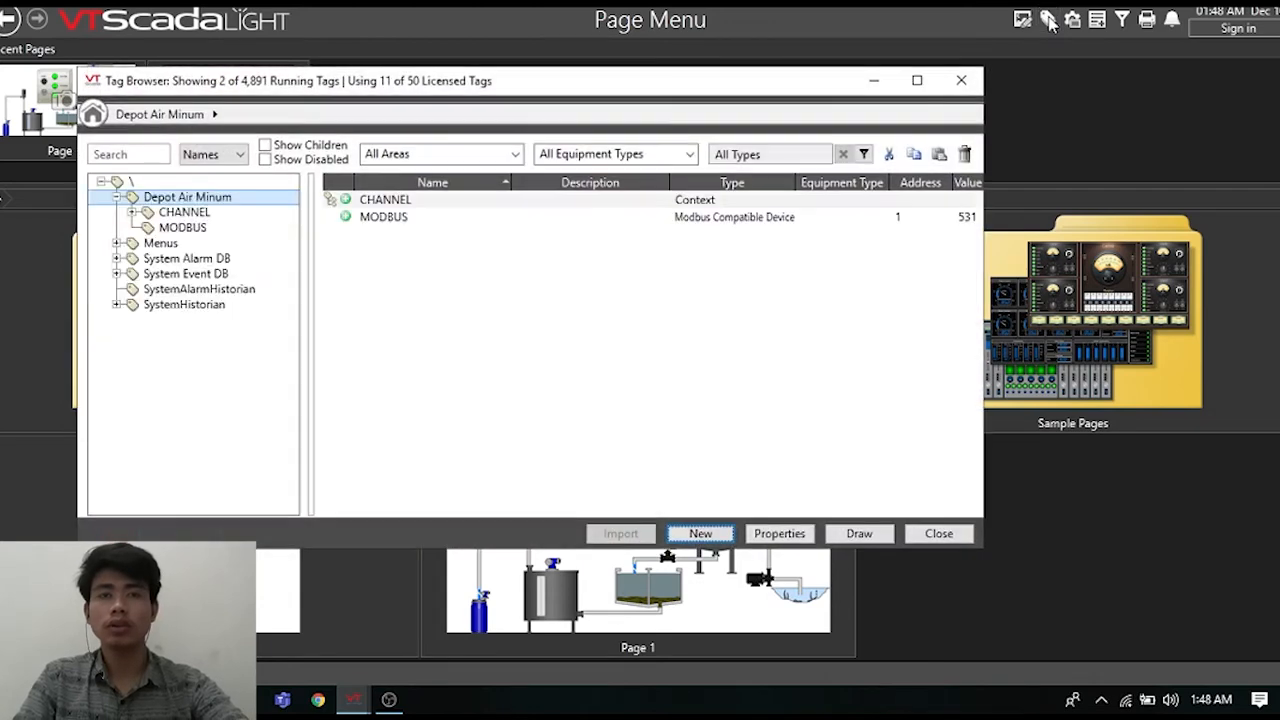
Step: View the port types offered for a new child tag of the root, without creating one
left_click(146, 181)
right_click(146, 181)
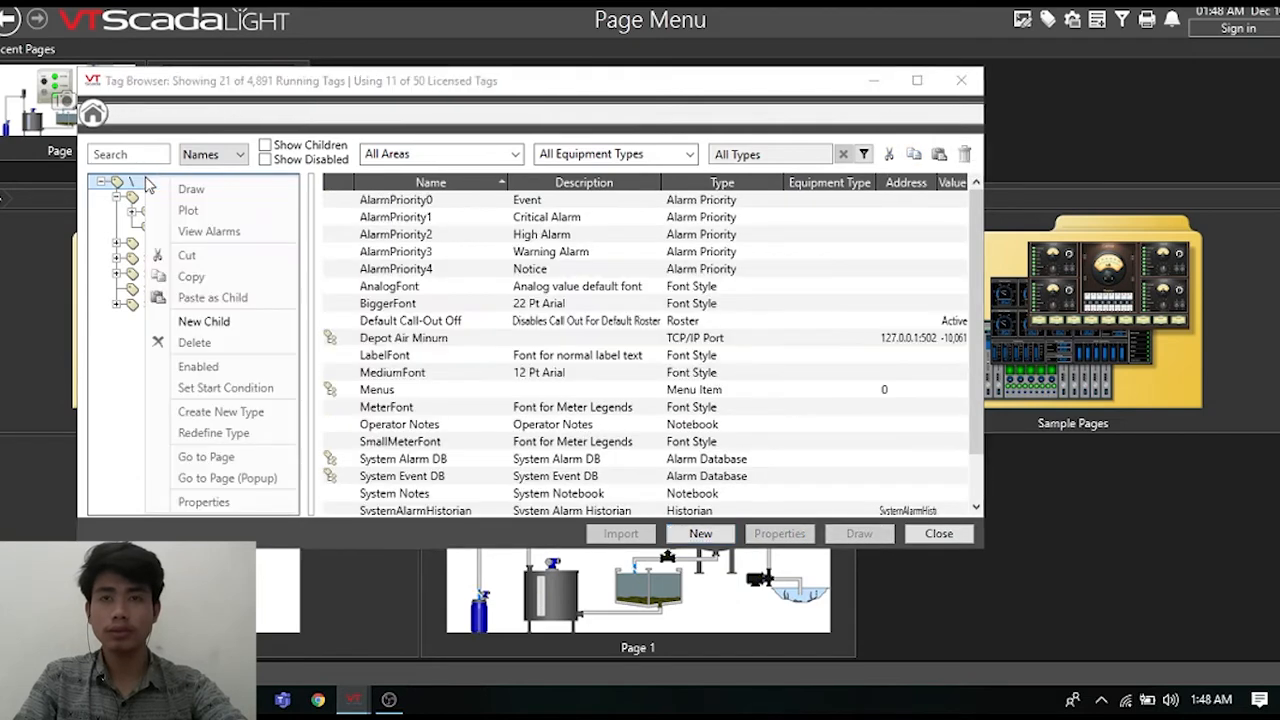
left_click(218, 328)
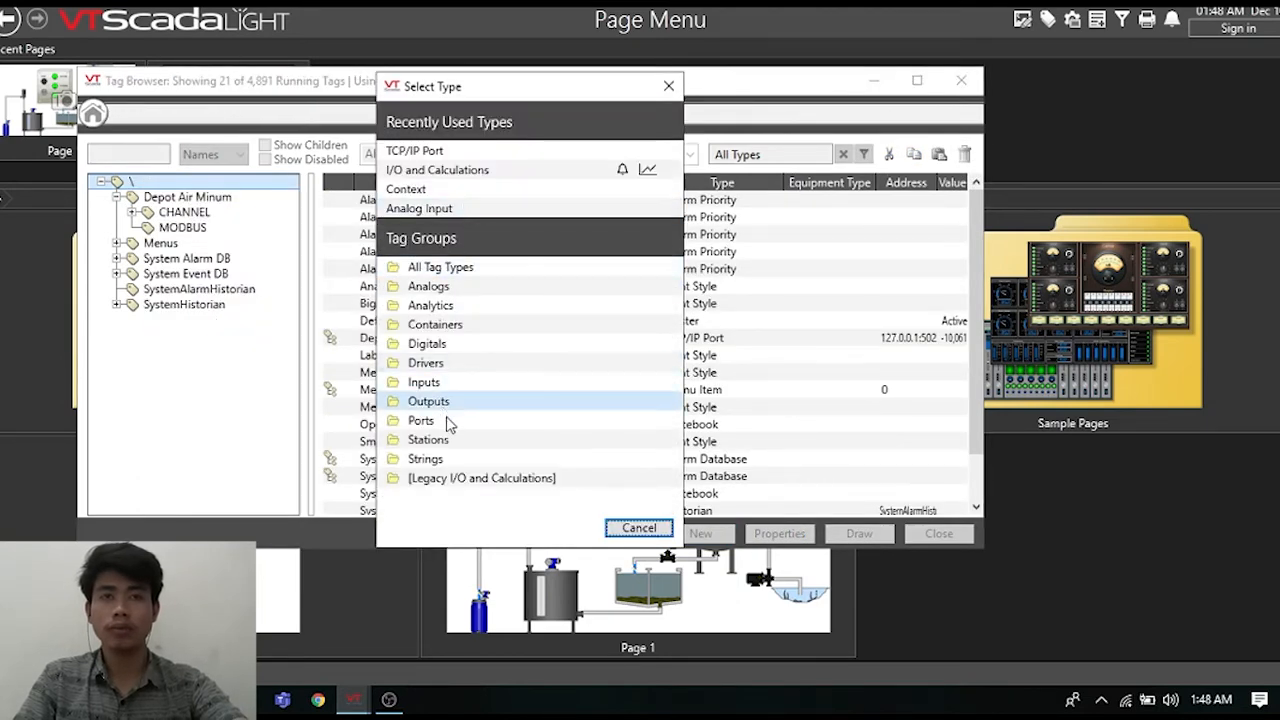
left_click(446, 421)
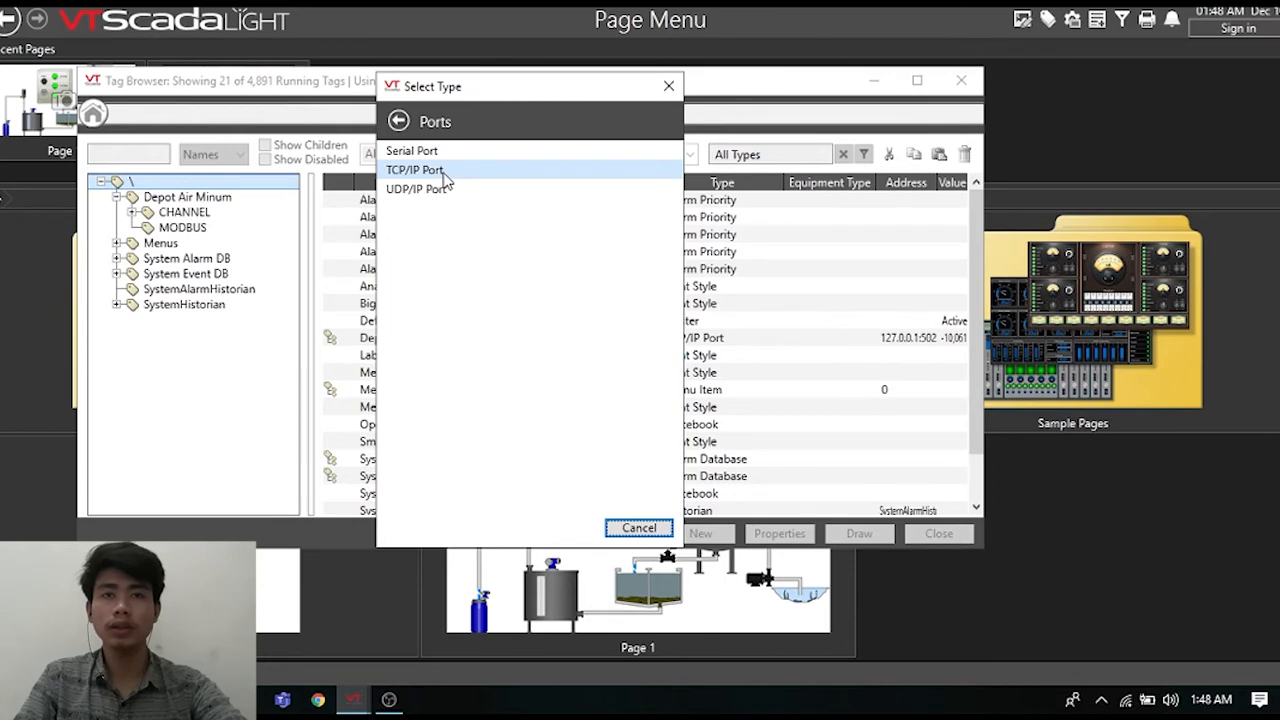
left_click(670, 87)
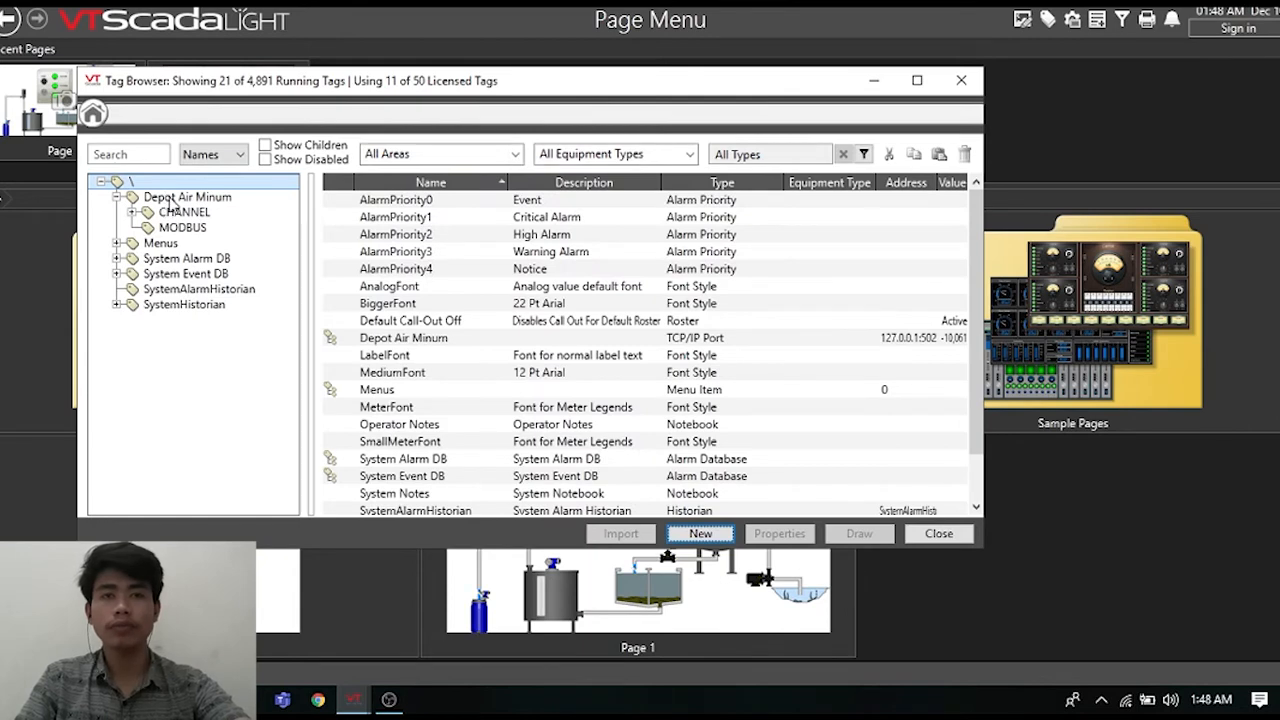
Step: Open the properties of the Depot Air Minum port tag and review its name
right_click(170, 204)
left_click(256, 521)
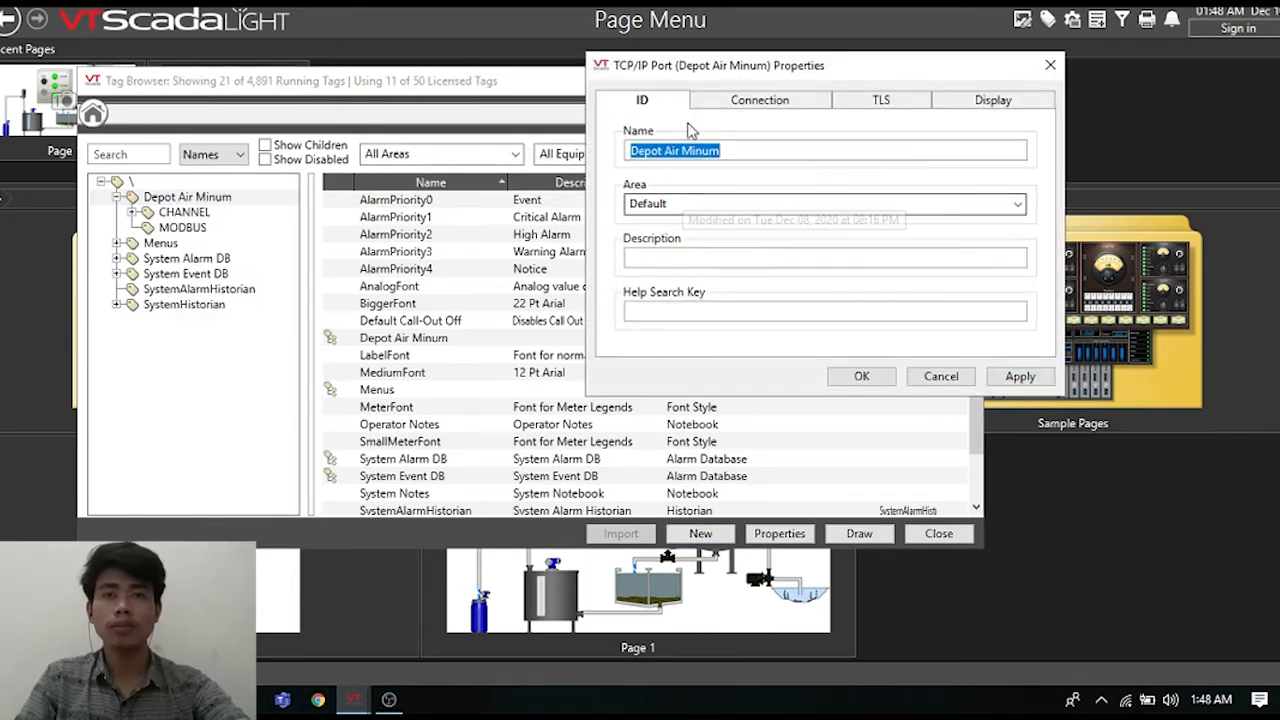
left_click(718, 150)
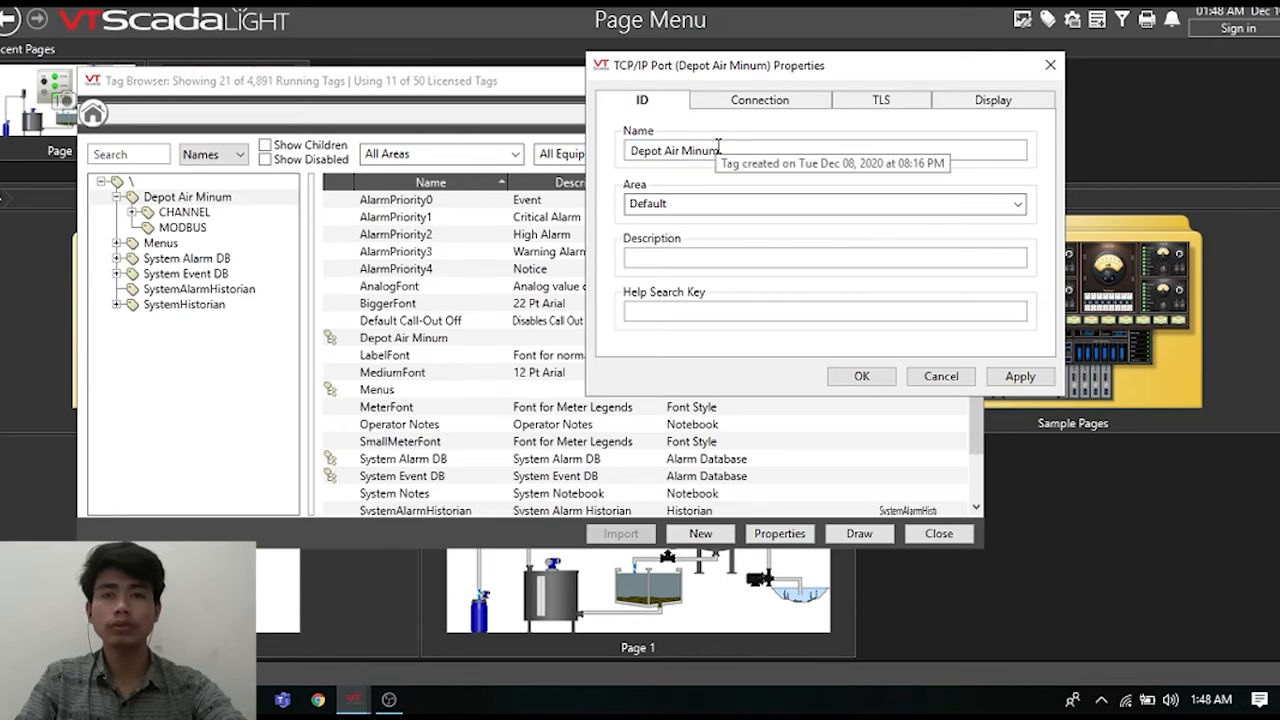
double_click(702, 150)
left_click(702, 150)
double_click(702, 150)
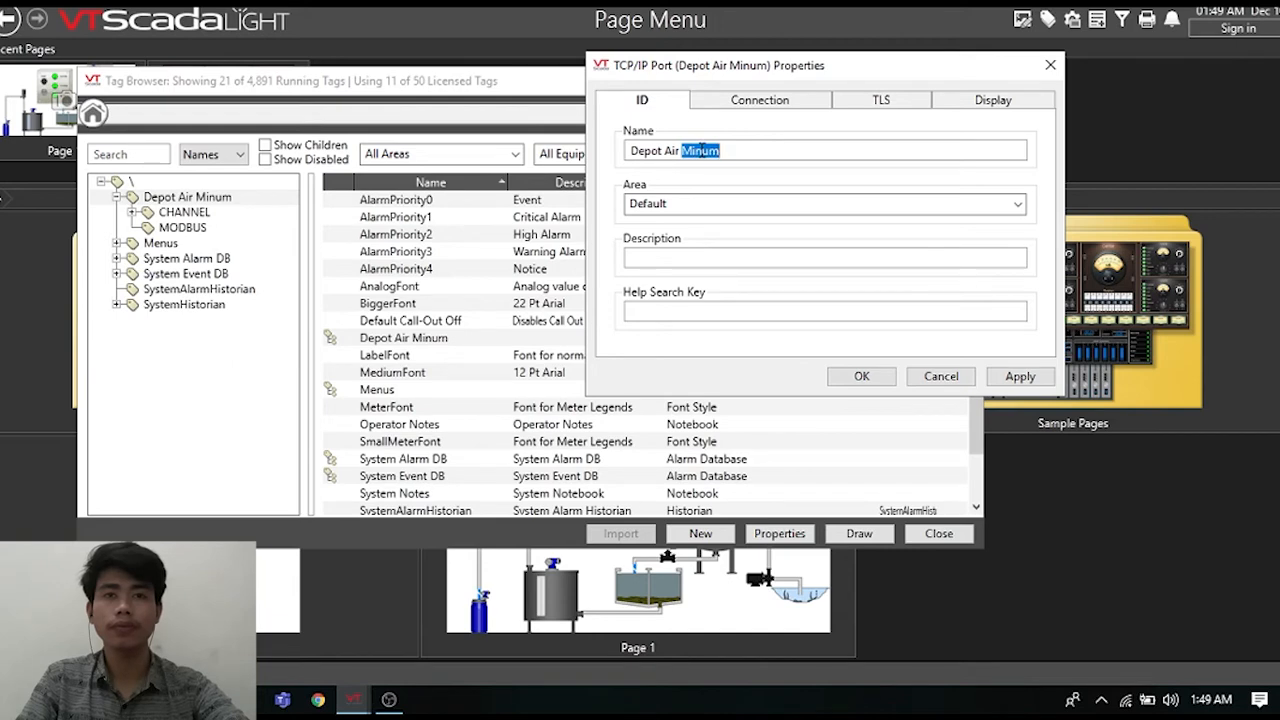
left_click(754, 150)
left_click_drag(754, 150, 628, 151)
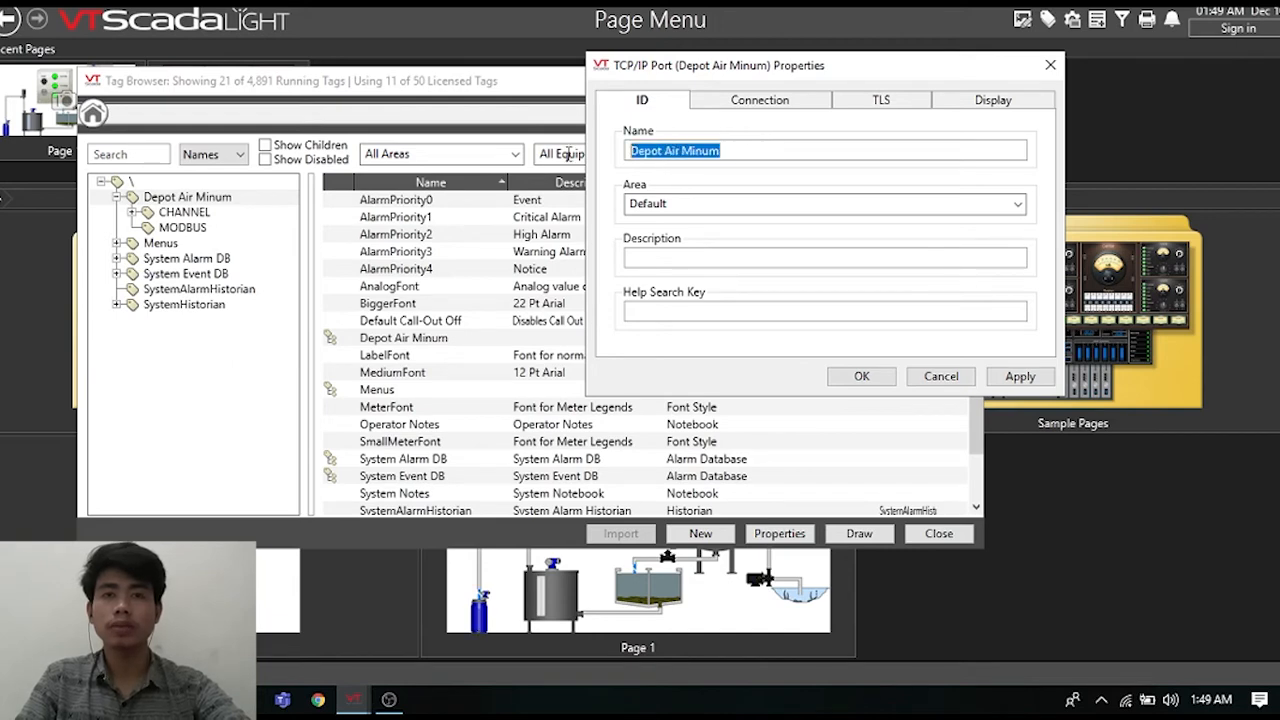
Step: Review the TCP/IP address and port number in the port tag's connection settings and close its properties
left_click(746, 103)
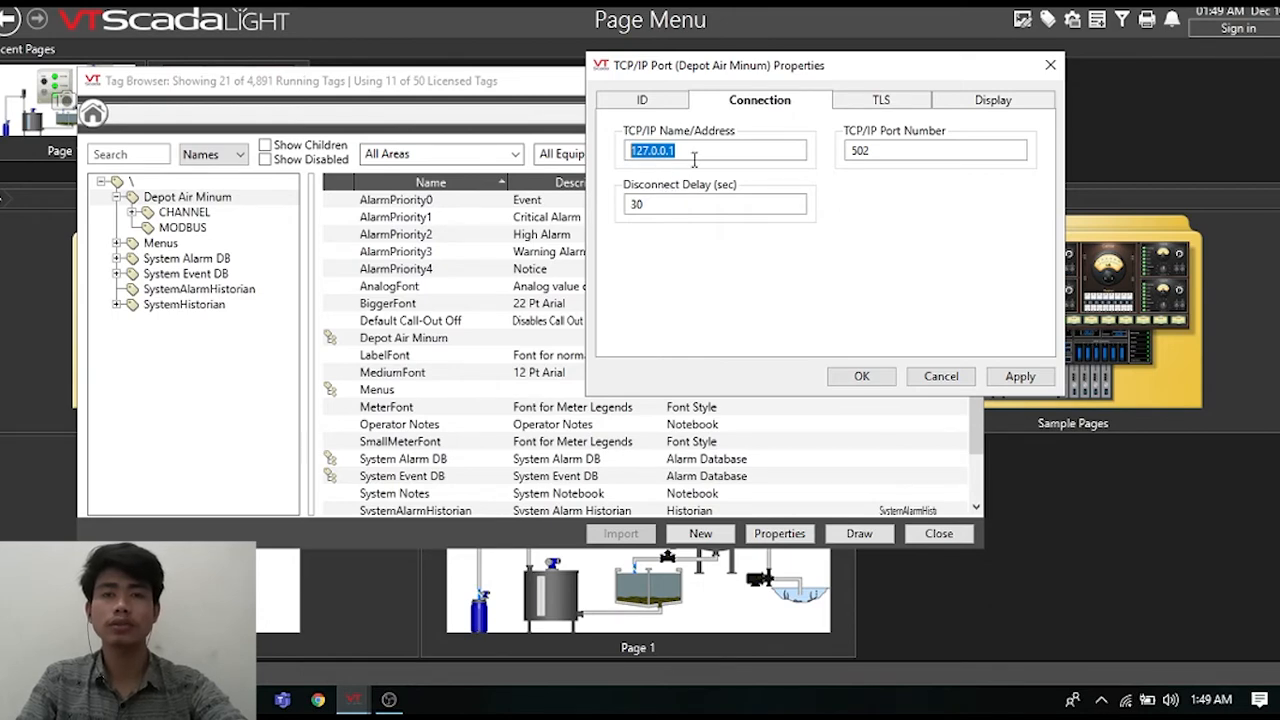
left_click(691, 150)
left_click_drag(691, 150, 628, 165)
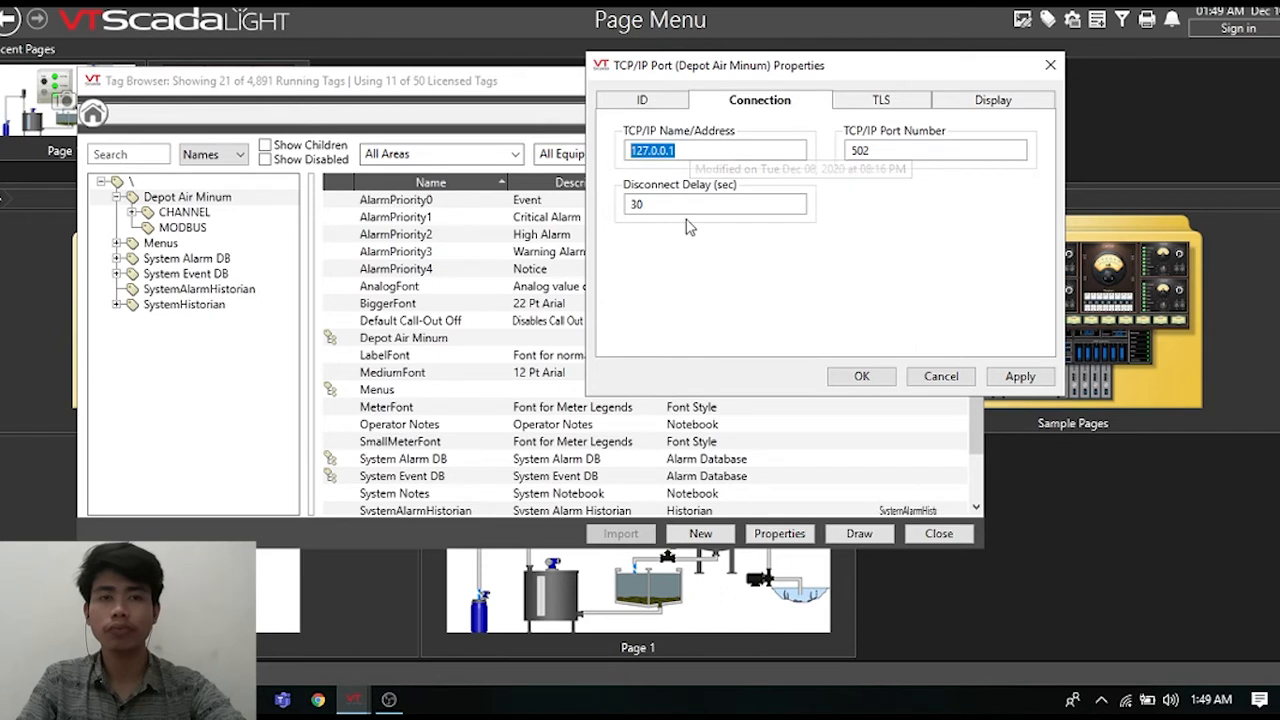
left_click(748, 155)
left_click_drag(873, 150, 840, 155)
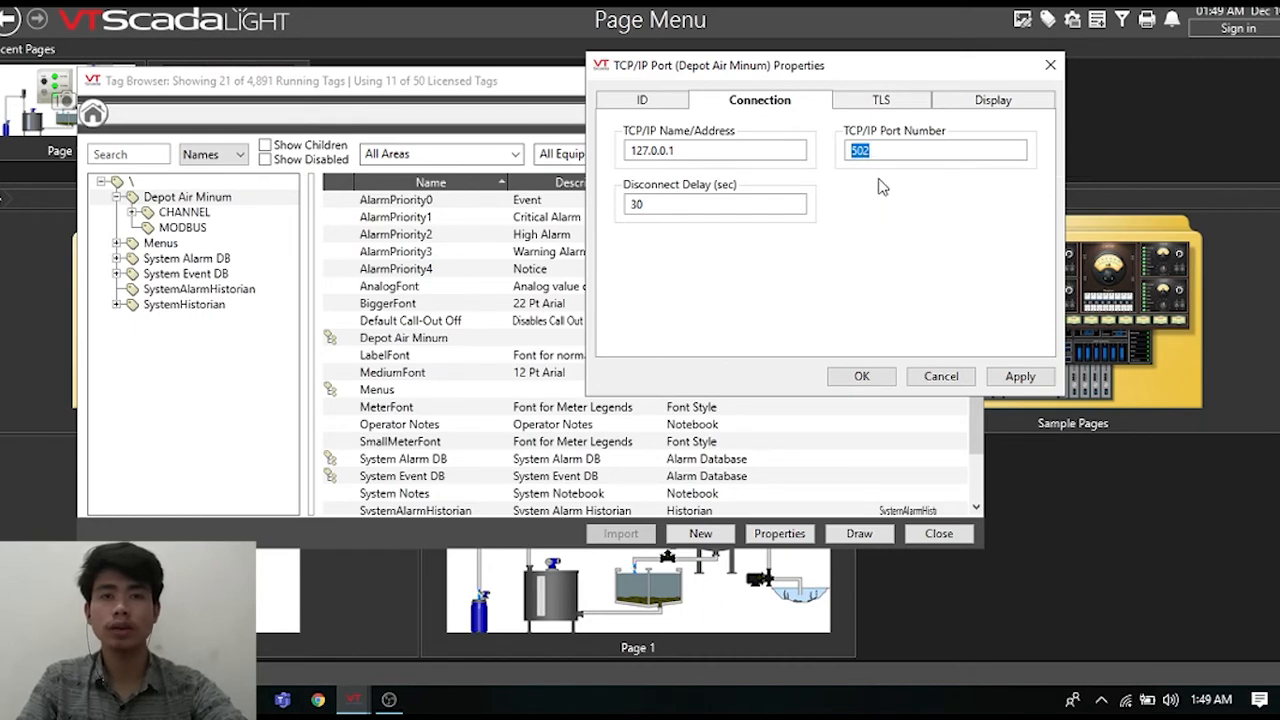
left_click(866, 378)
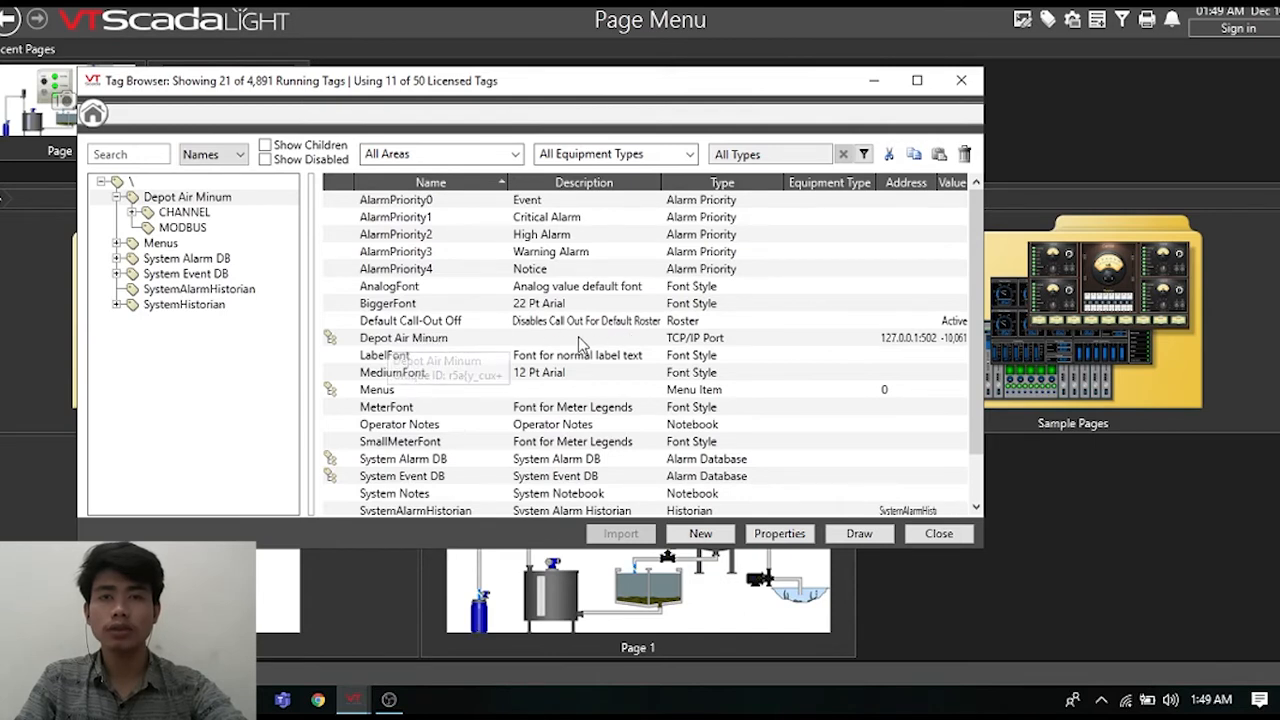
right_click(428, 345)
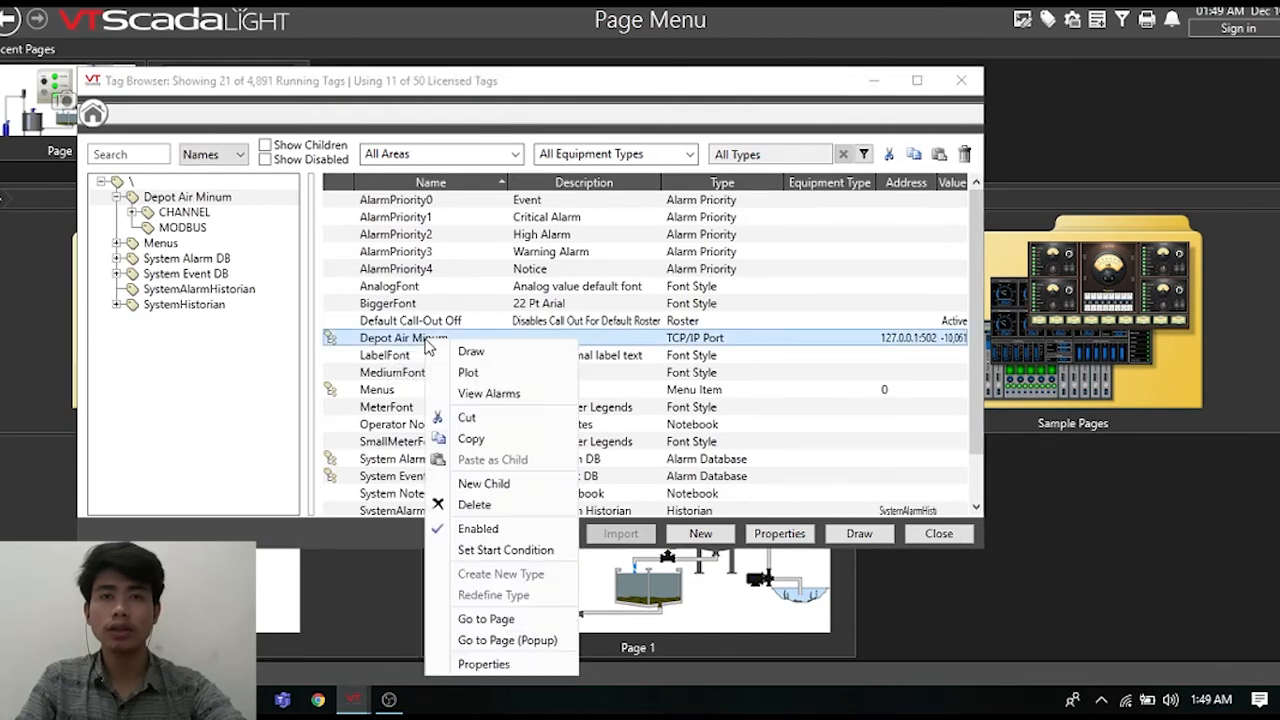
left_click(503, 484)
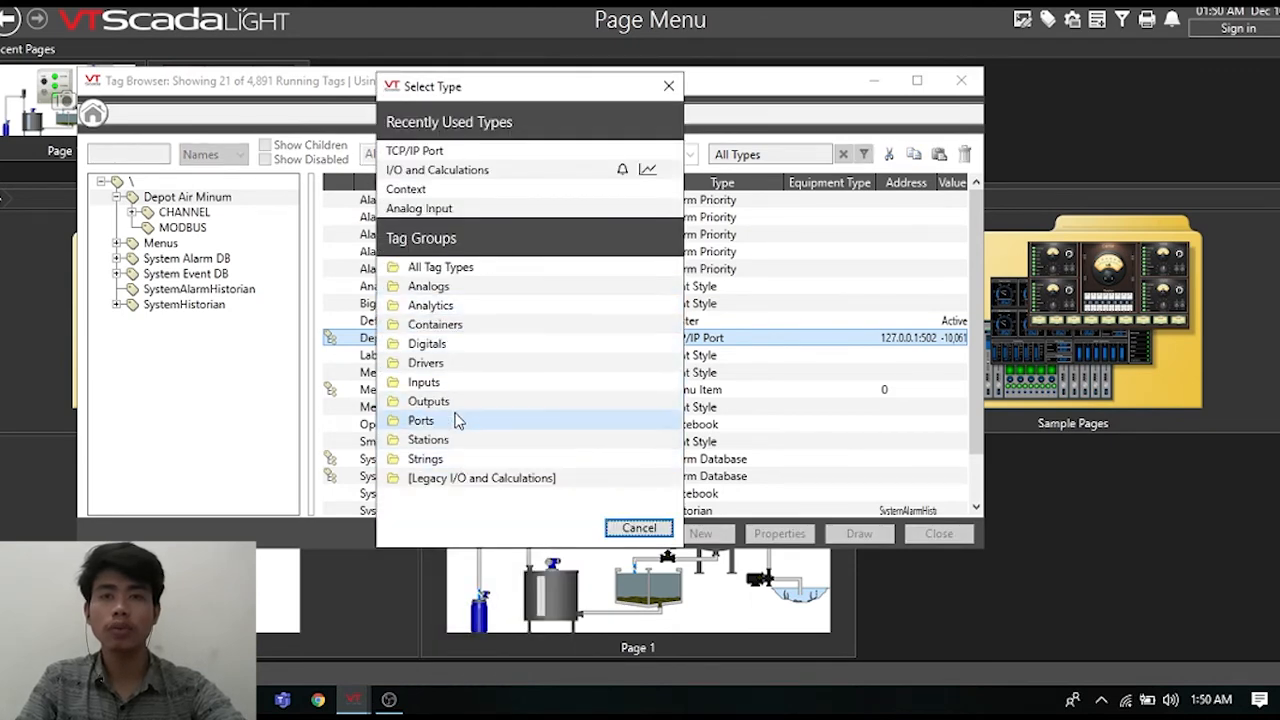
left_click(447, 369)
left_click(447, 370)
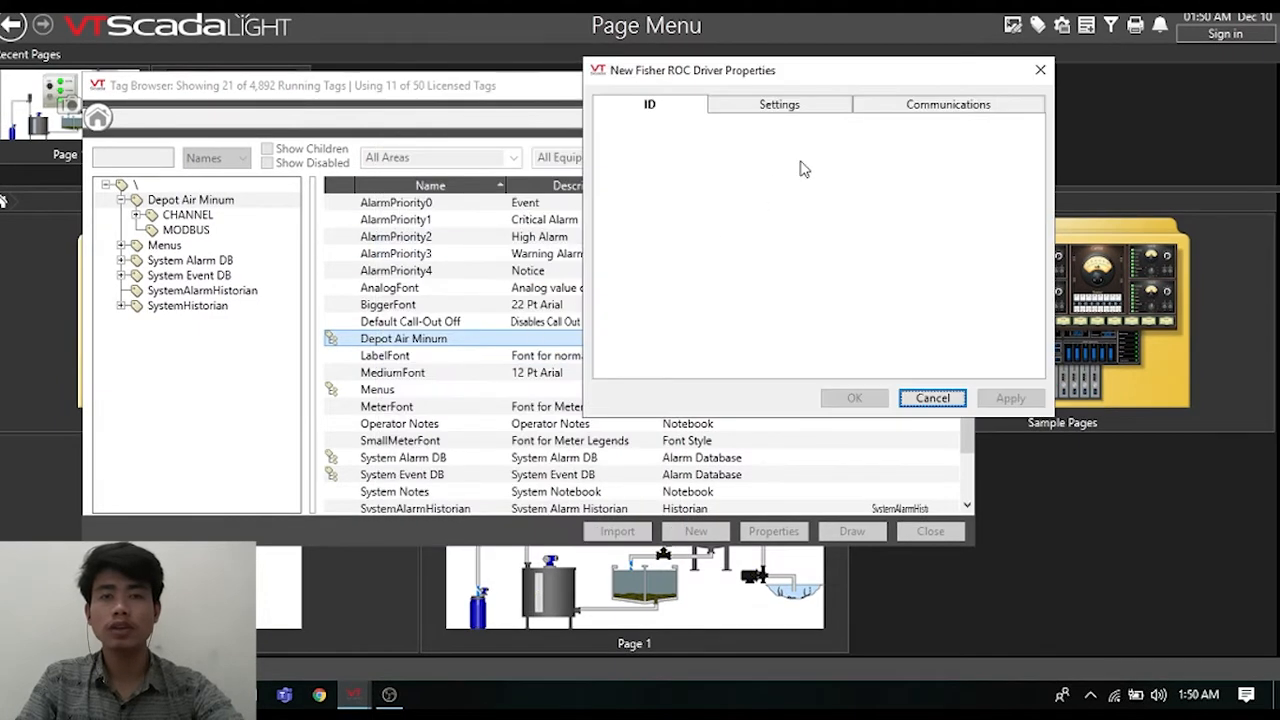
left_click(1036, 72)
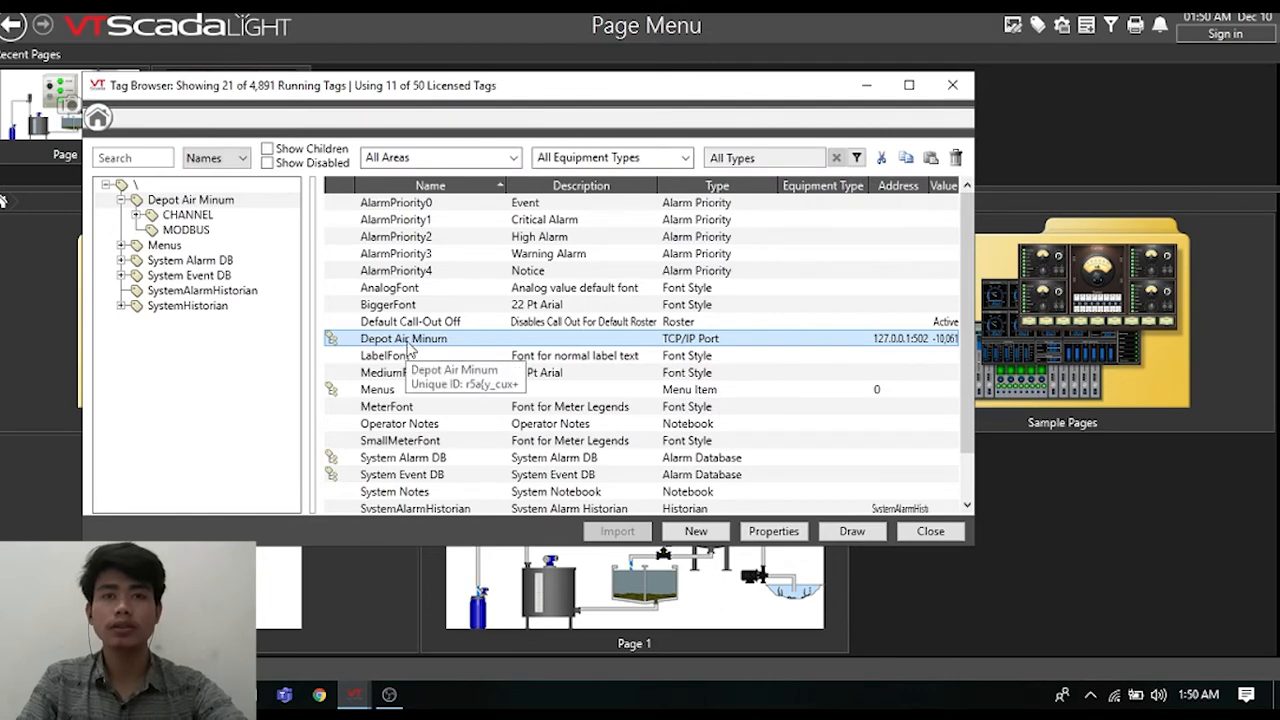
Step: Find Modbus Compatible Device among the driver types for a new child of the Depot Air Minum tag
right_click(408, 346)
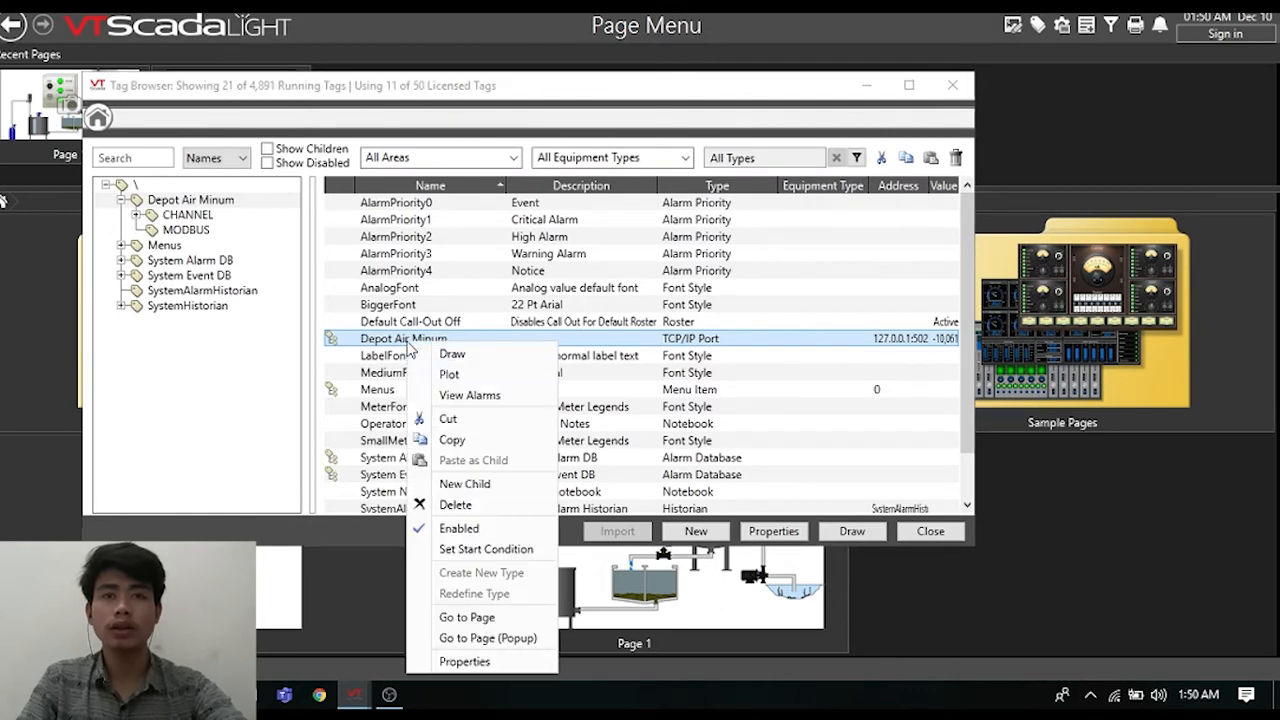
left_click(461, 485)
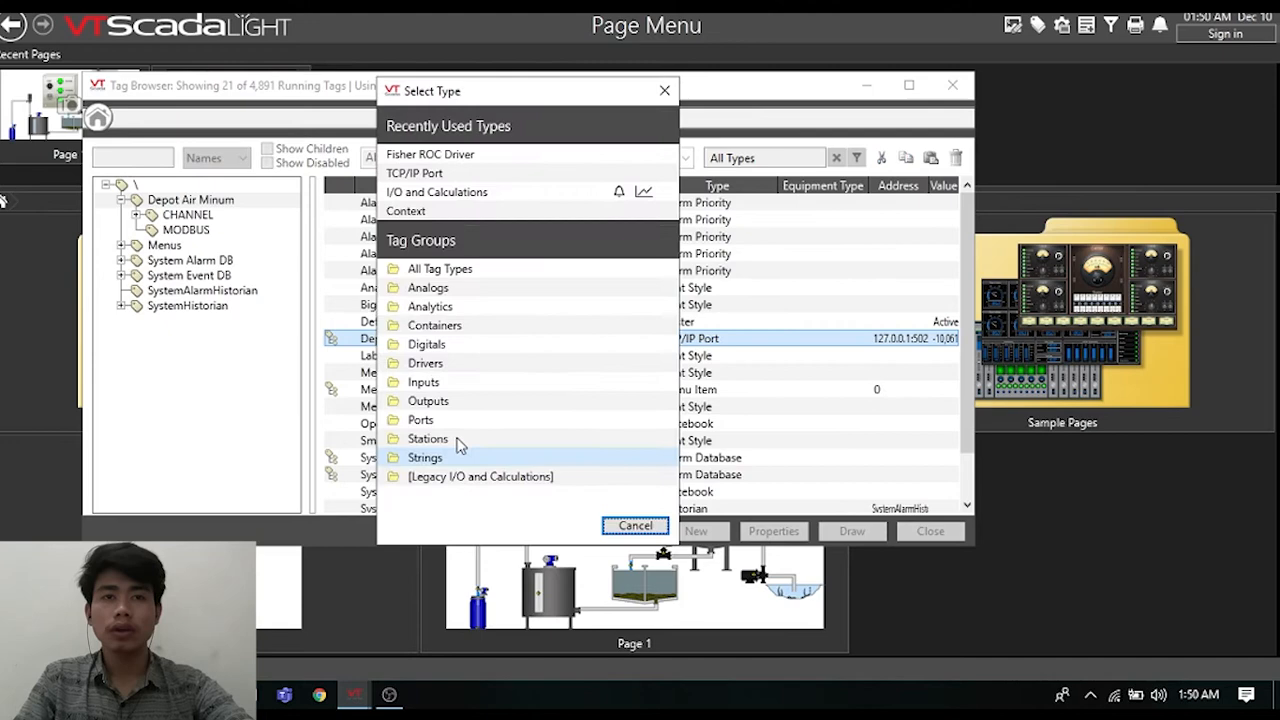
left_click(461, 373)
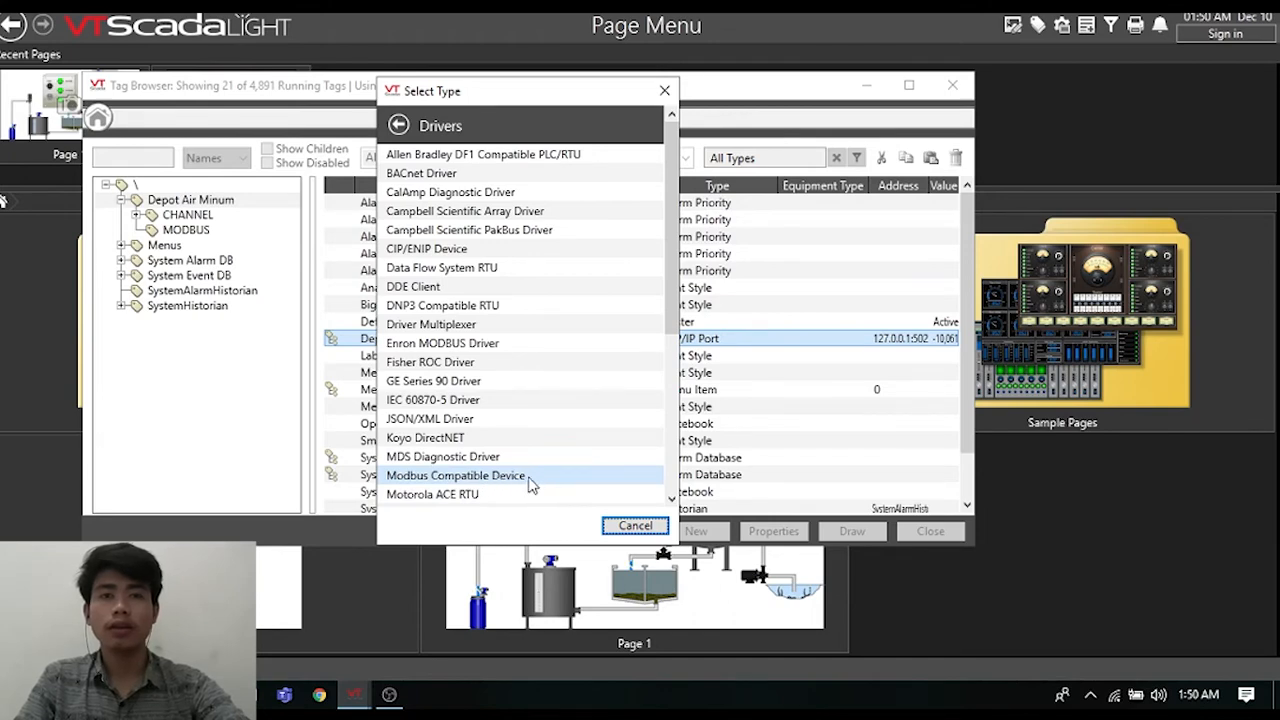
left_click(492, 480)
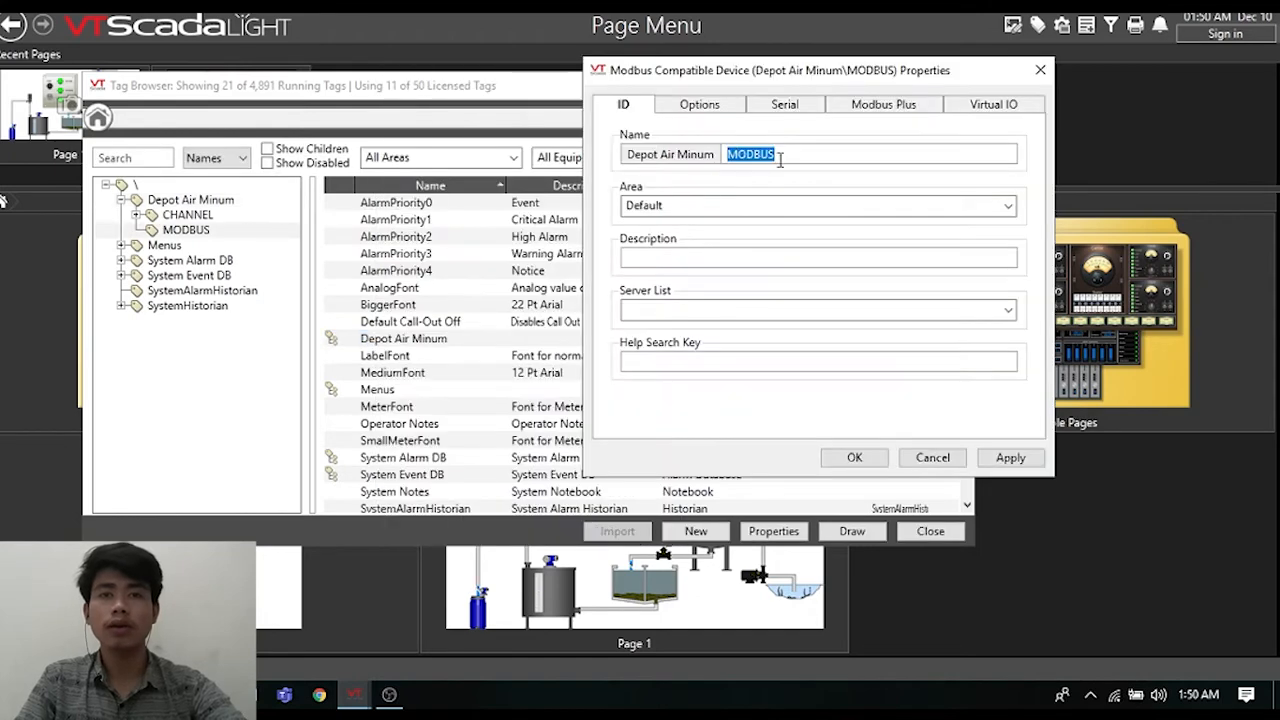
Step: Review the communication channel options of the MODBUS device tag and close its properties
left_click(700, 106)
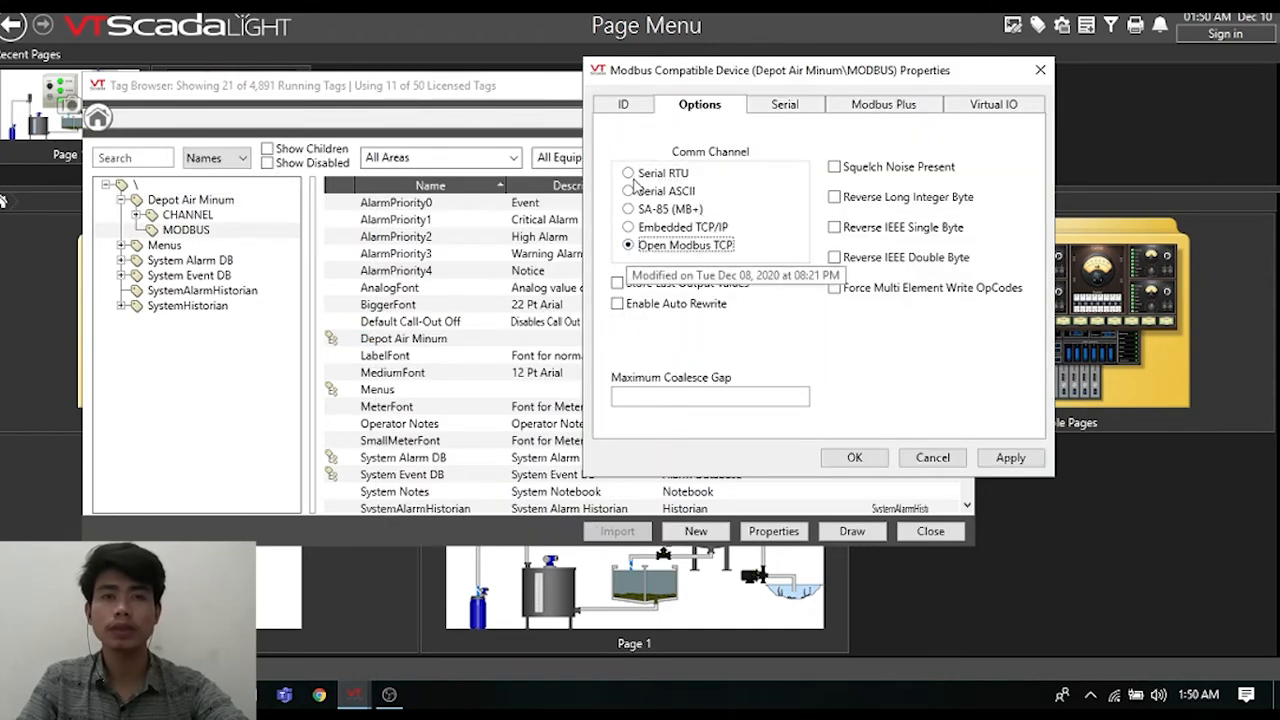
left_click(845, 462)
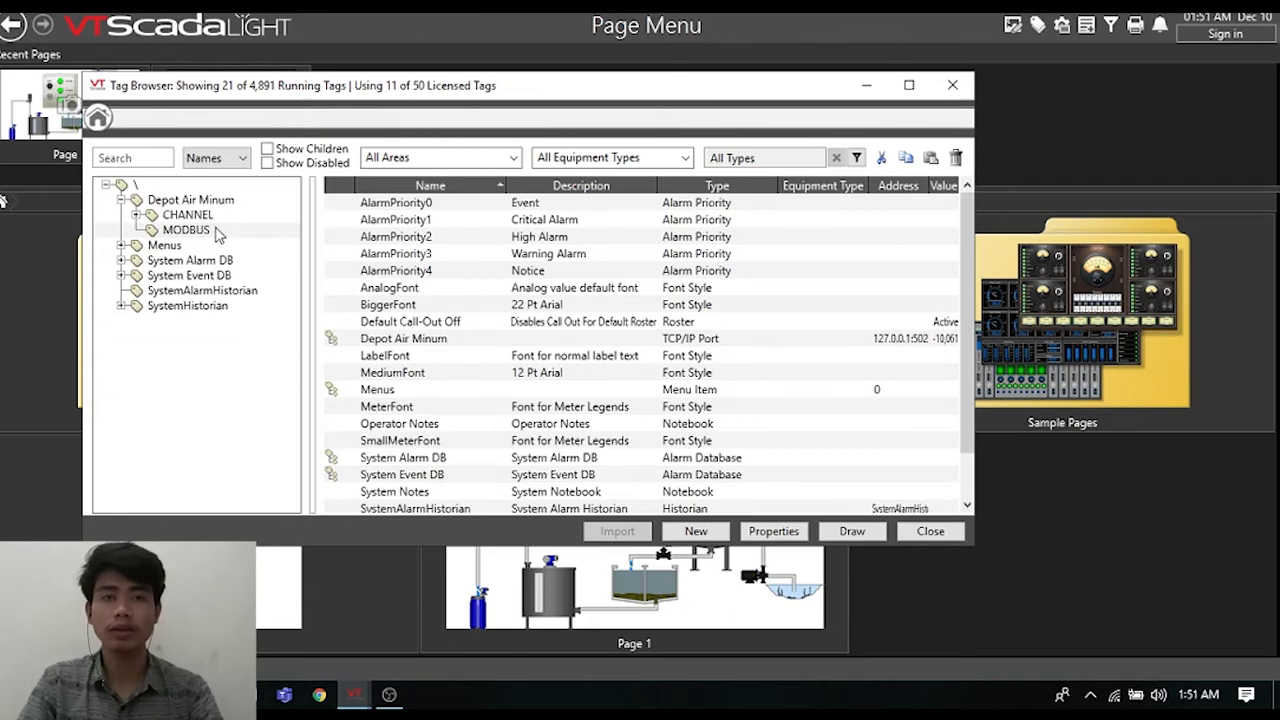
Step: View the blank properties of a new Context child tag under Depot Air Minum, without creating it
left_click(186, 203)
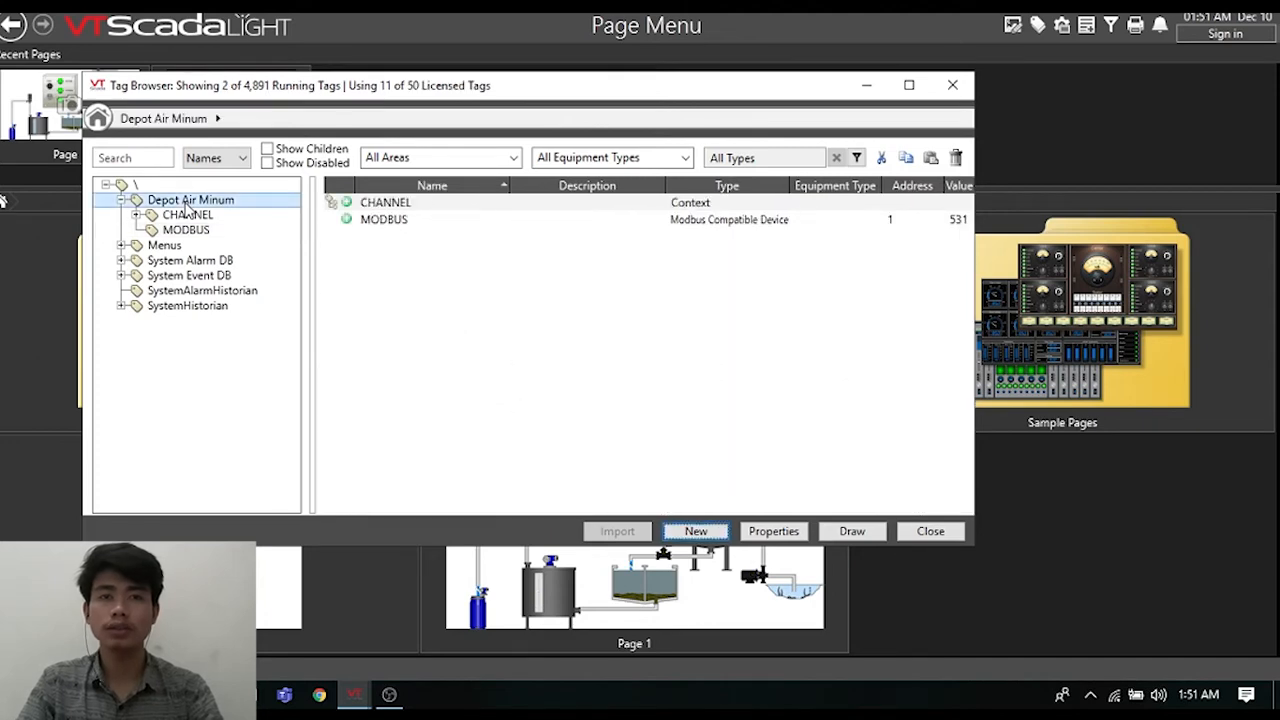
right_click(186, 205)
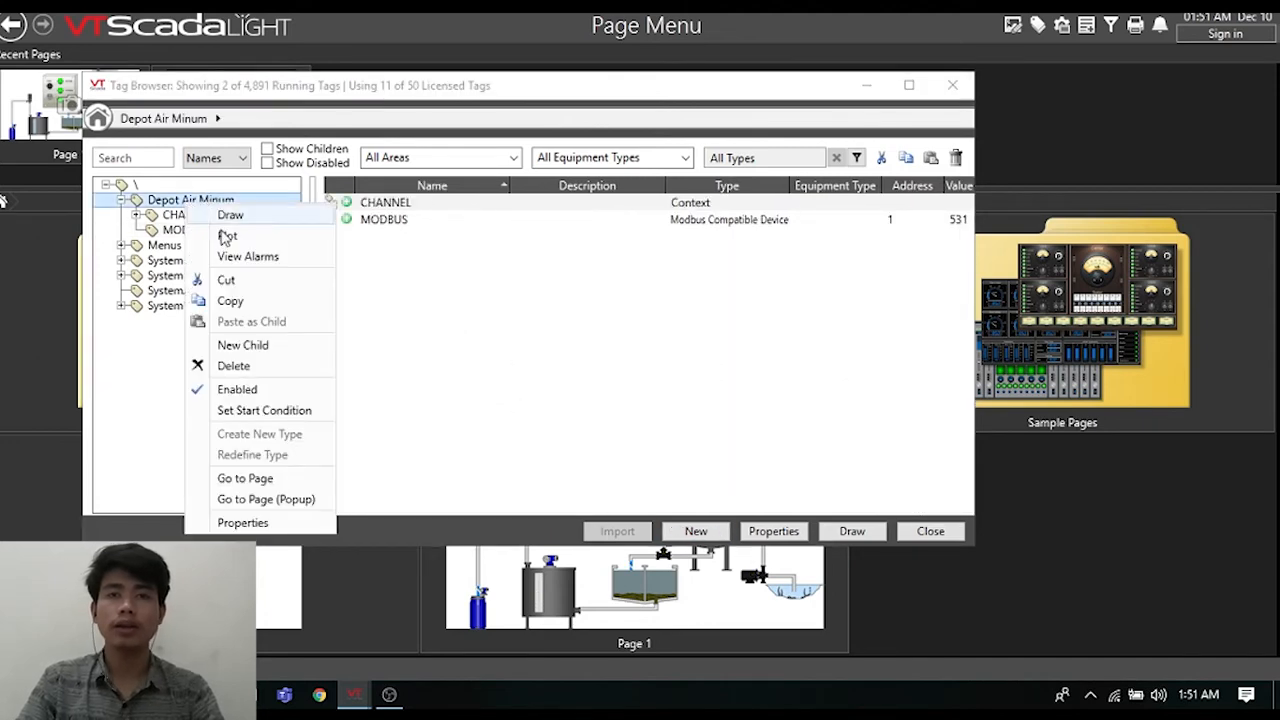
left_click(246, 349)
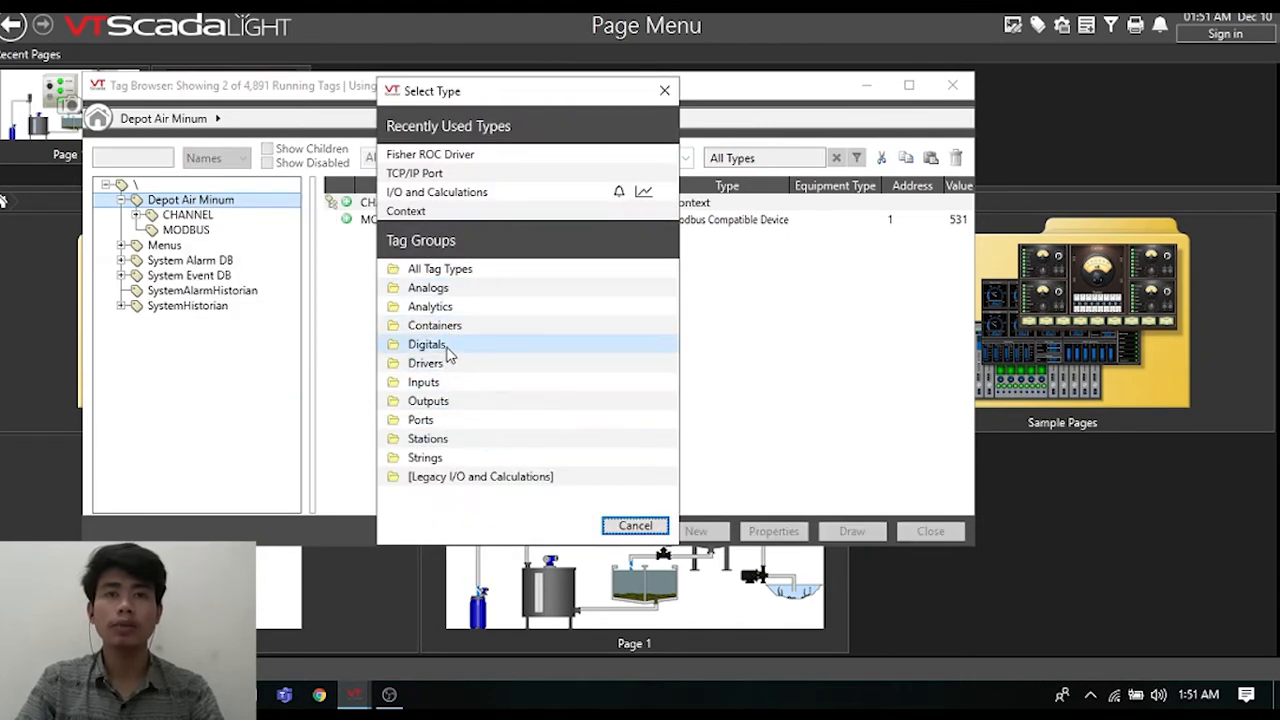
left_click(442, 270)
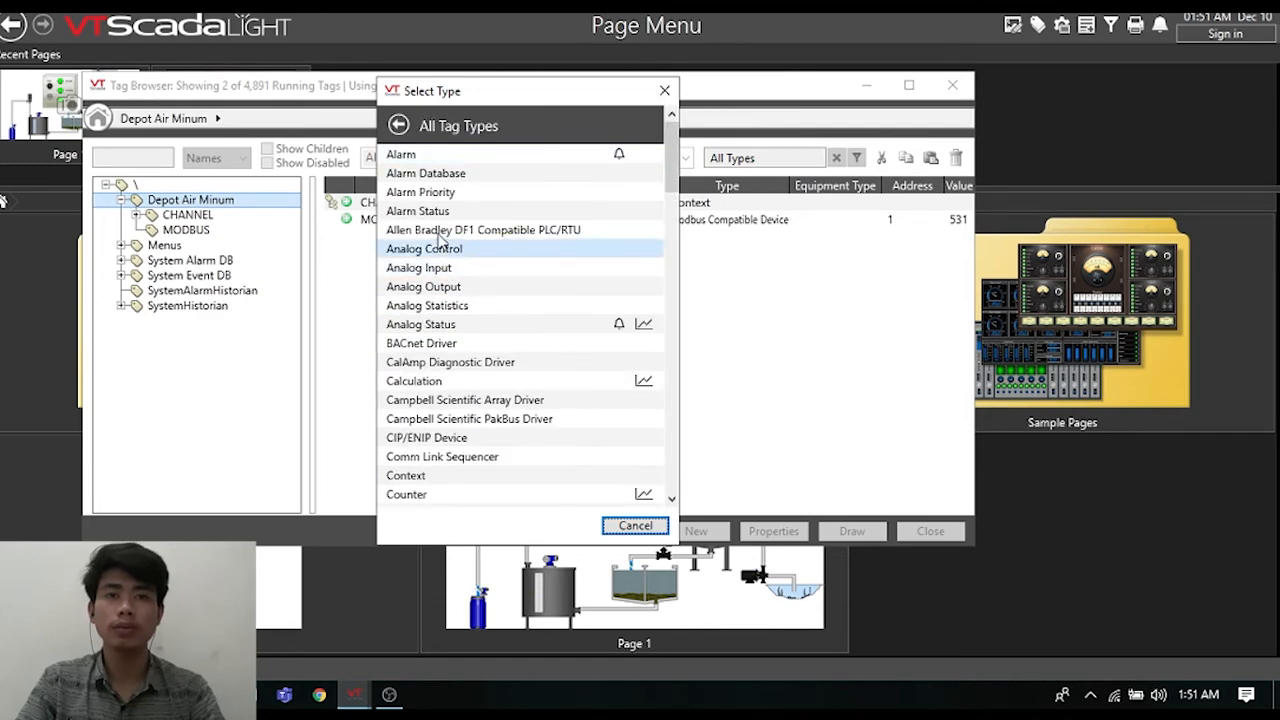
left_click(461, 477)
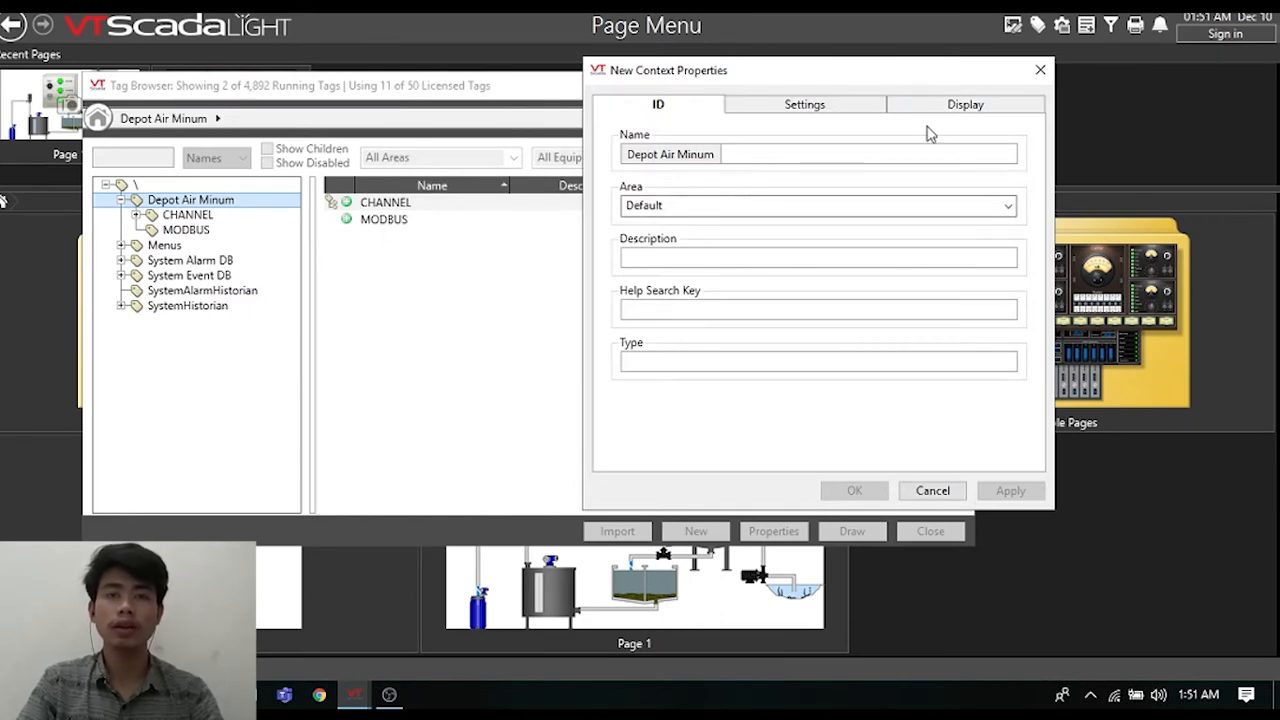
left_click(1041, 70)
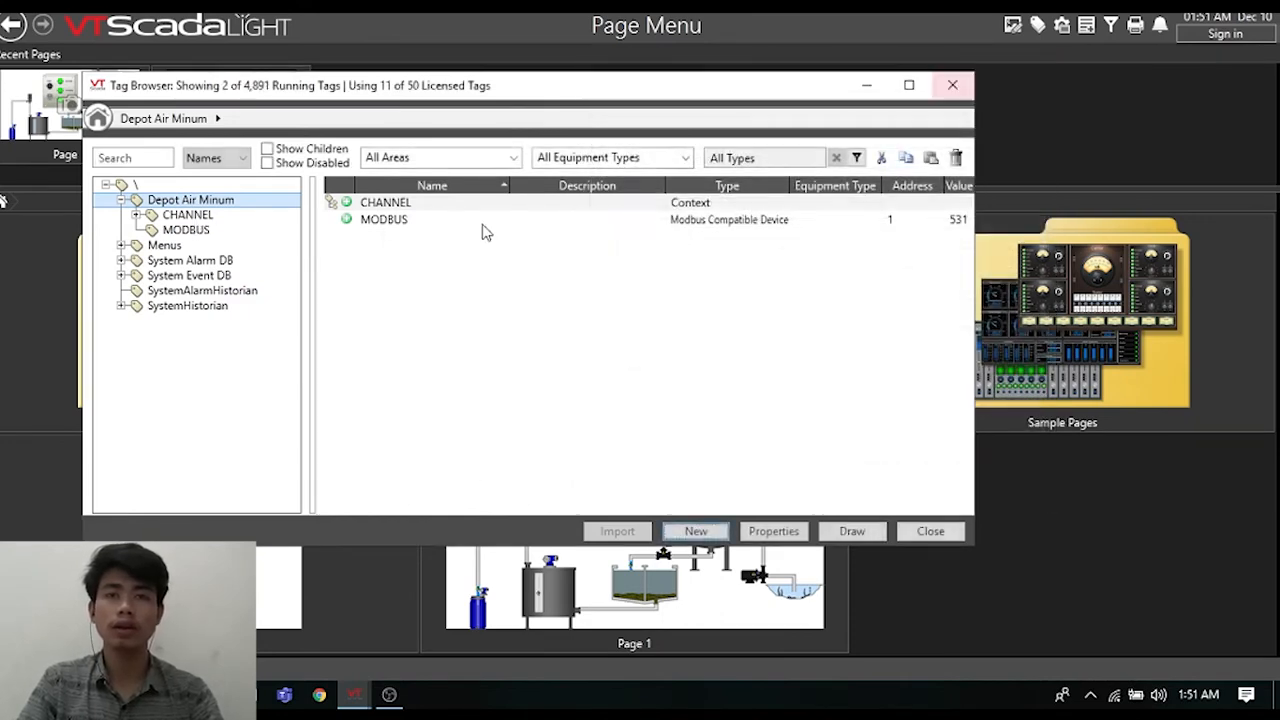
Step: View the tag types available for a new child of the CHANNEL tag, without creating one
right_click(208, 218)
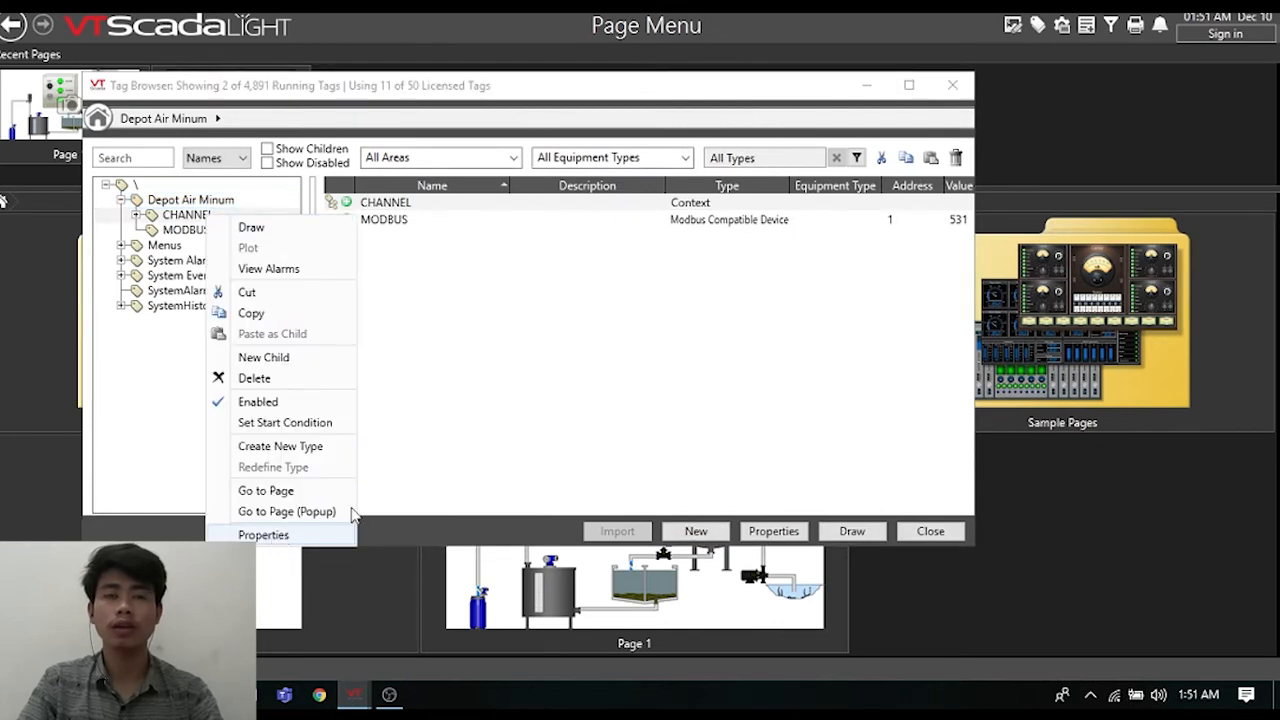
left_click(429, 443)
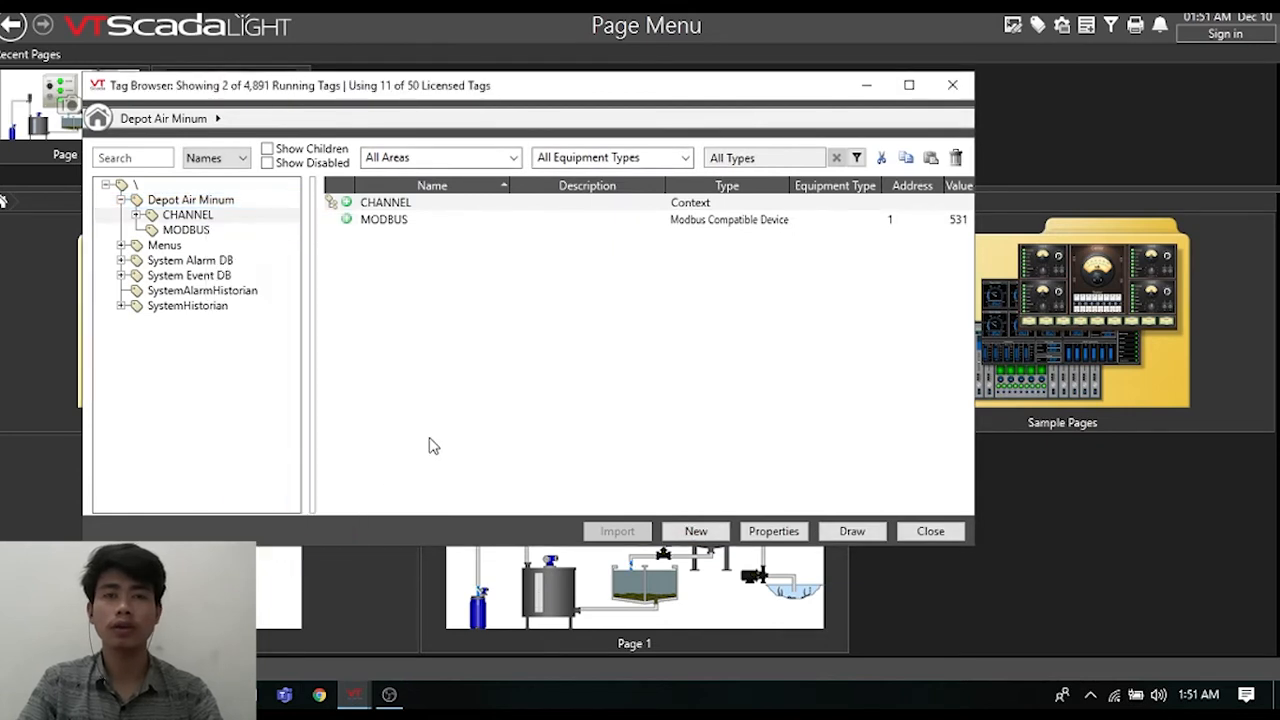
left_click(188, 215)
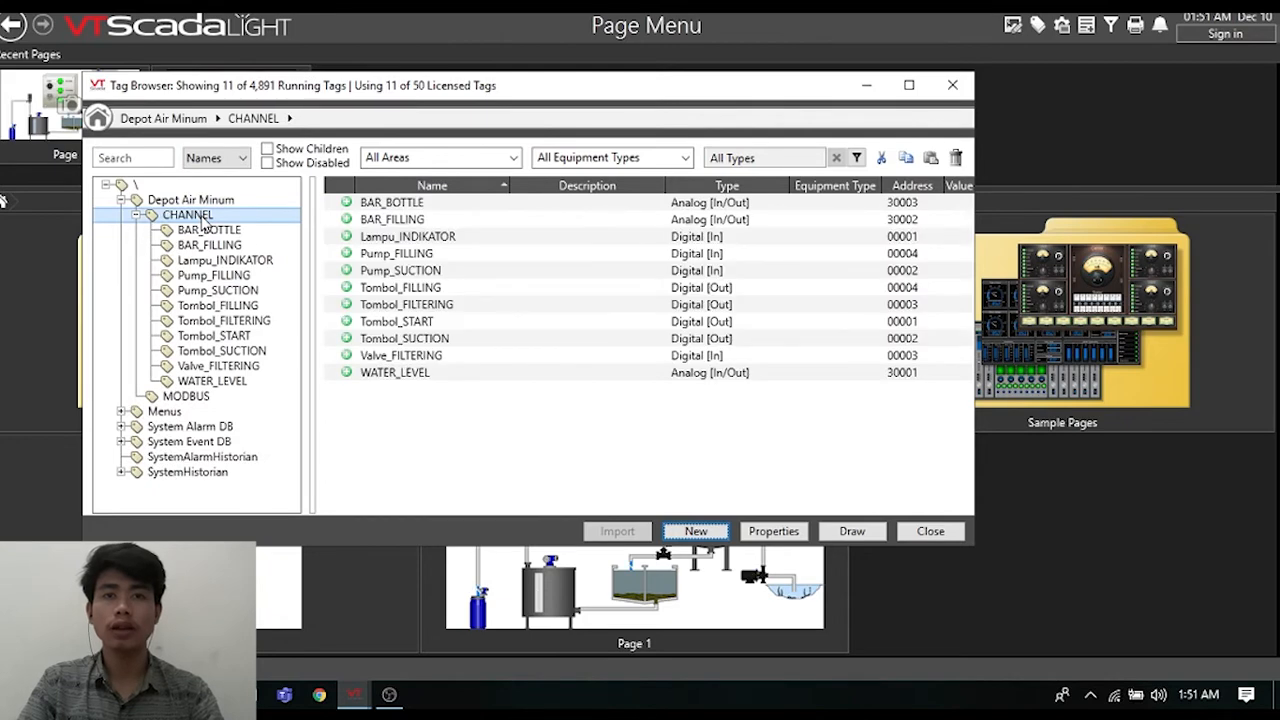
right_click(203, 221)
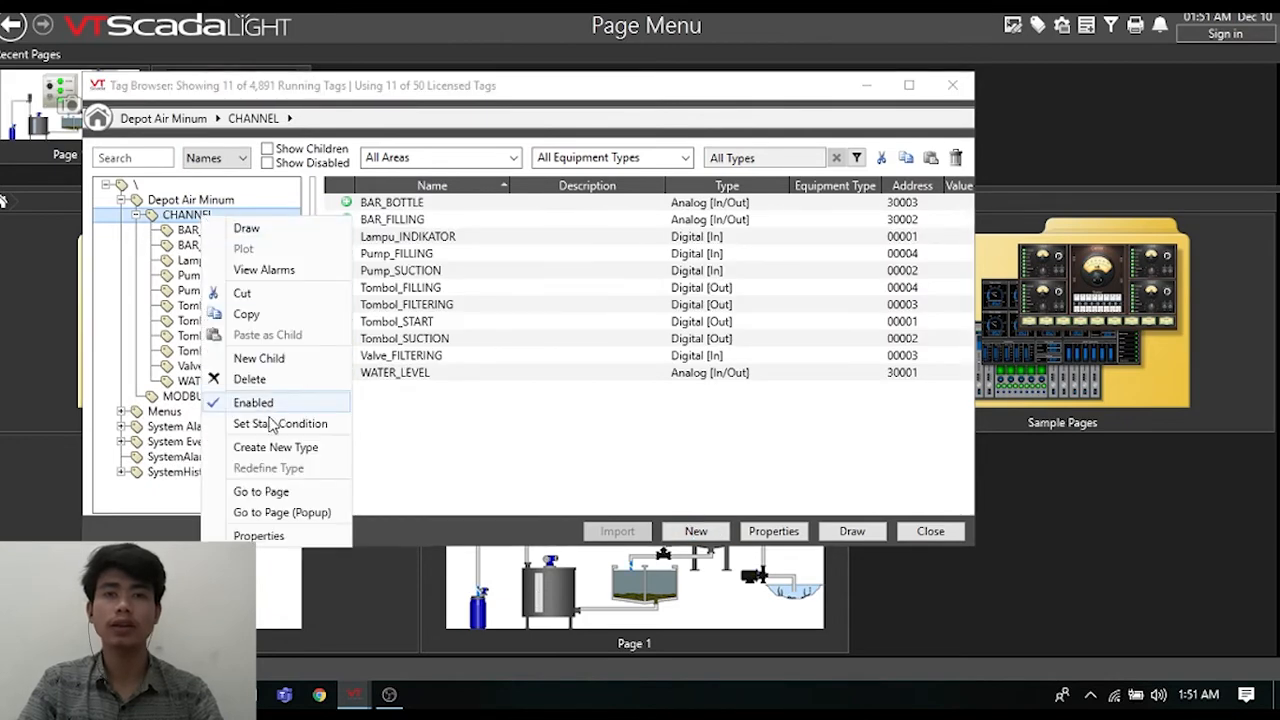
left_click(249, 362)
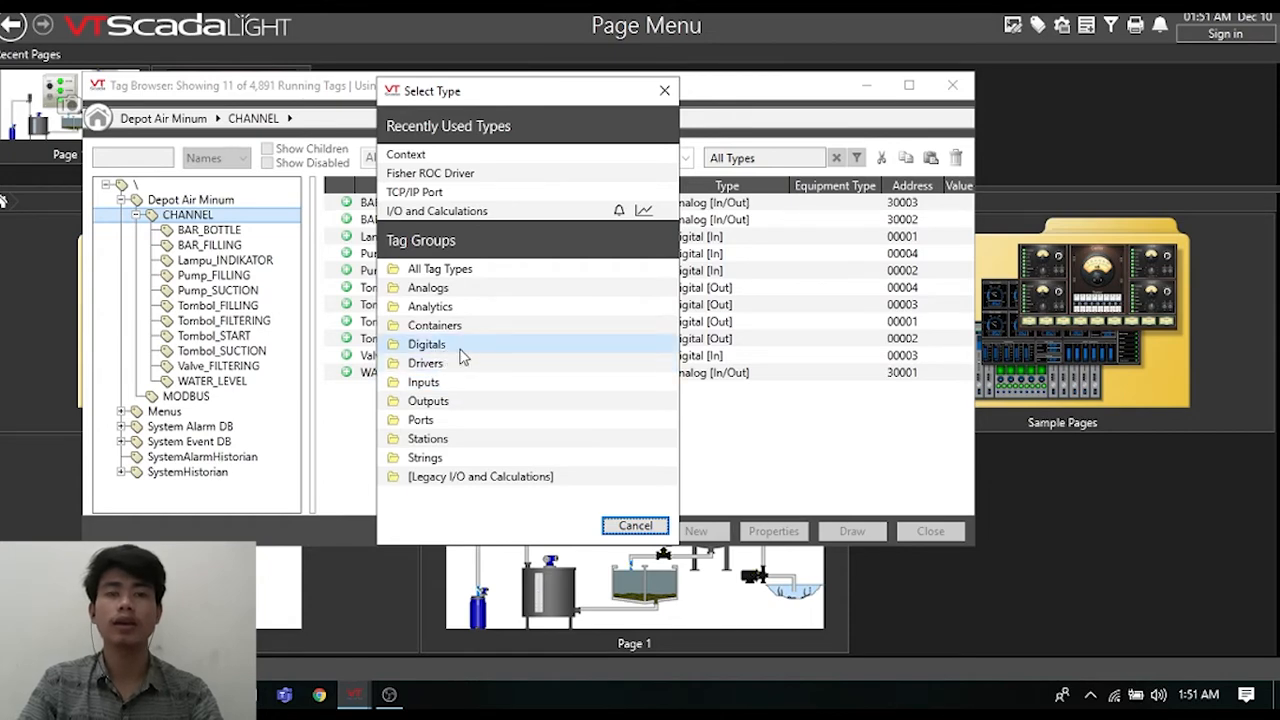
left_click(664, 90)
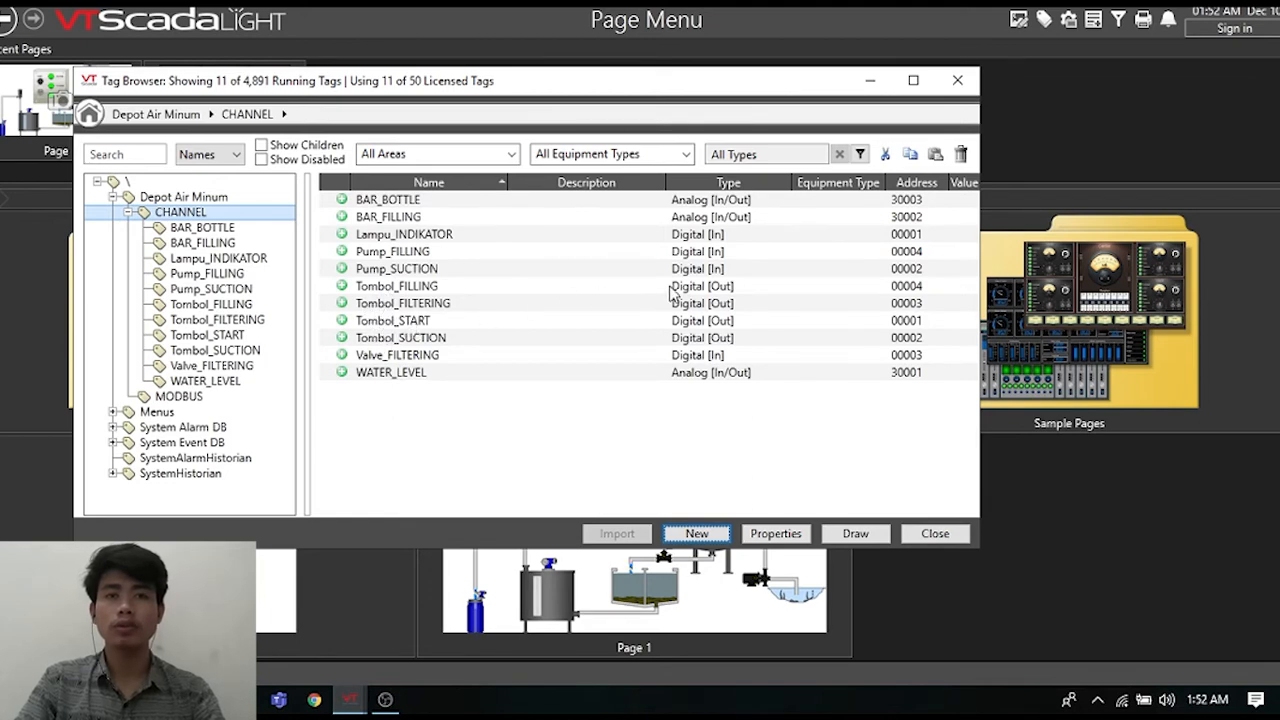
Step: Review the I/O device and address settings of the Tombol_START tag and close its properties
left_click(391, 326)
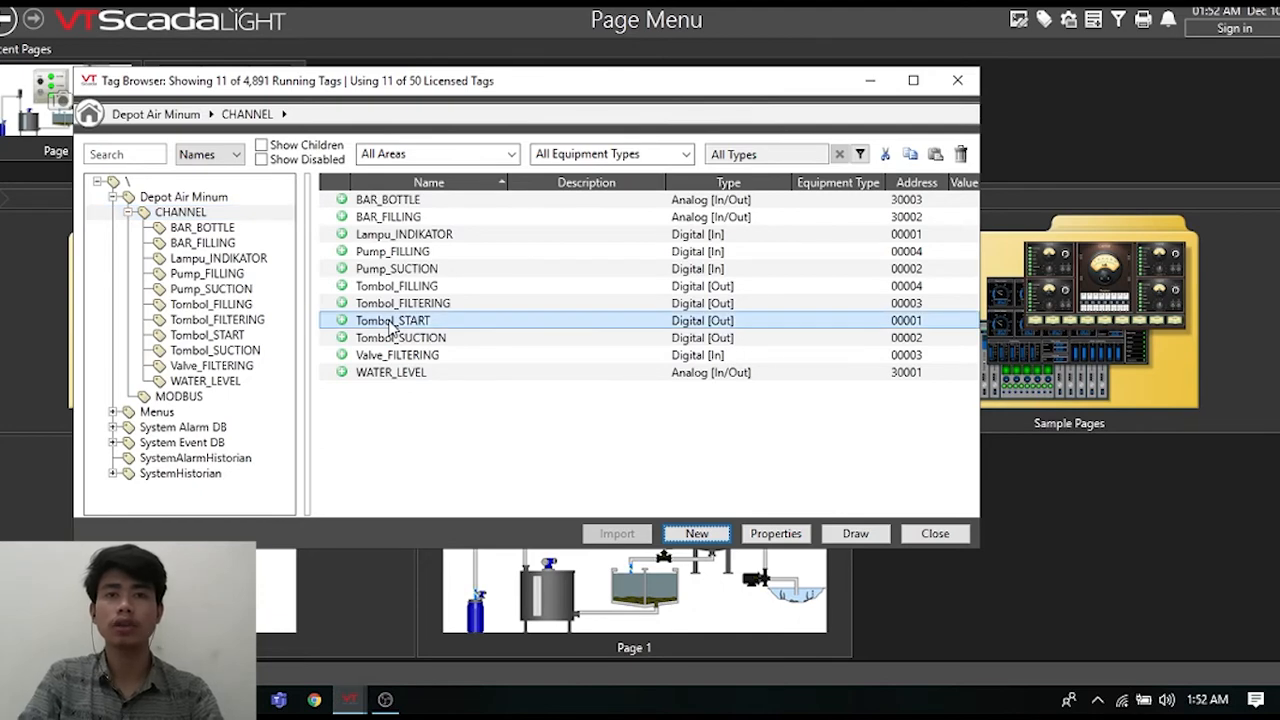
double_click(391, 326)
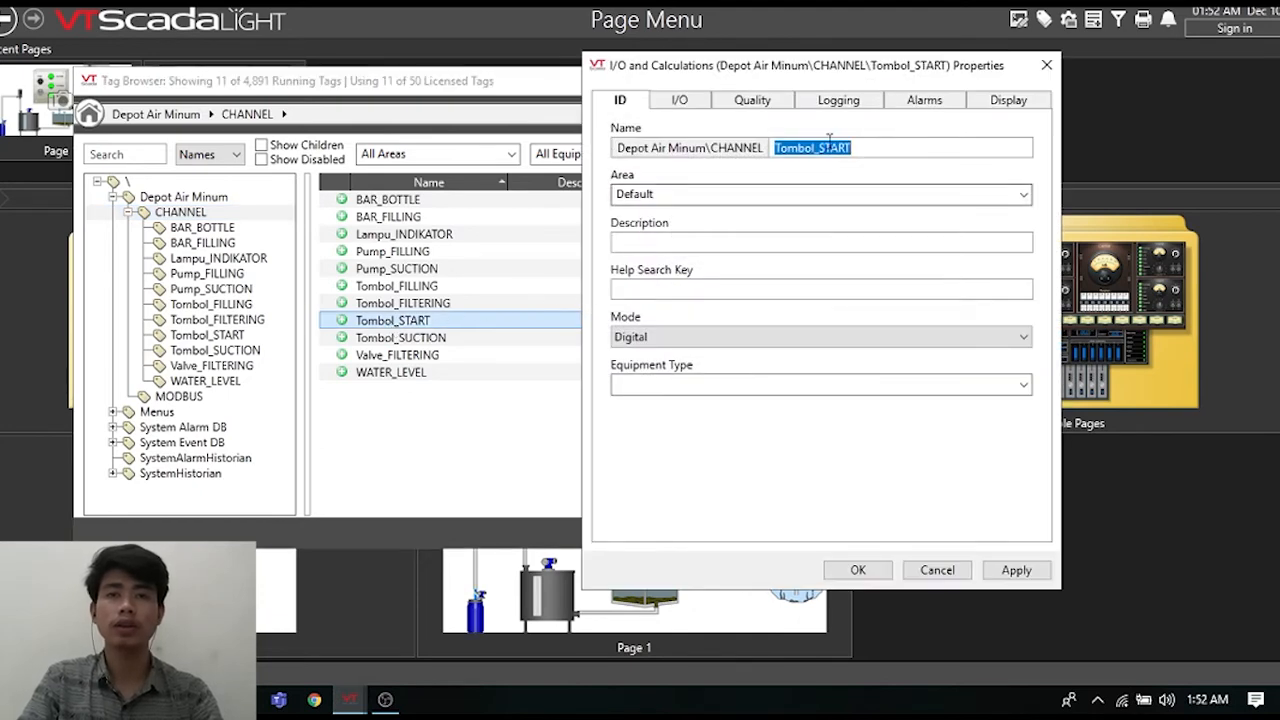
left_click_drag(820, 76, 340, 73)
left_click(567, 63)
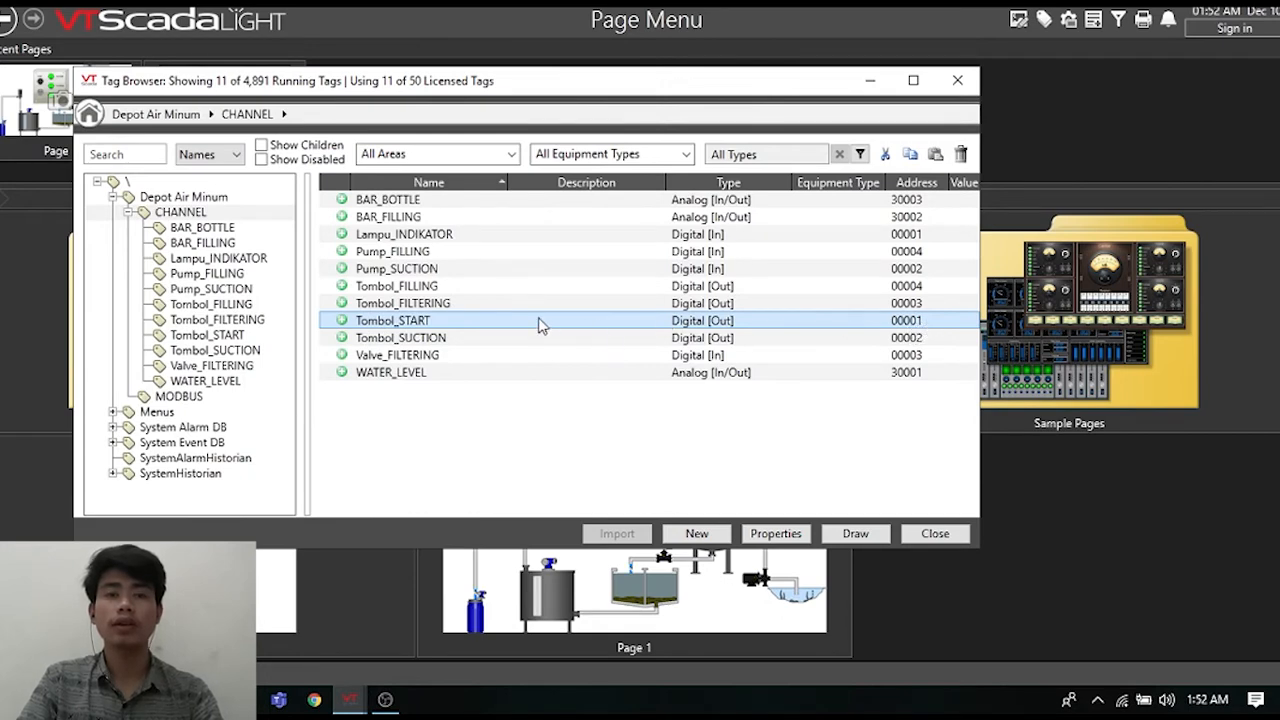
double_click(534, 323)
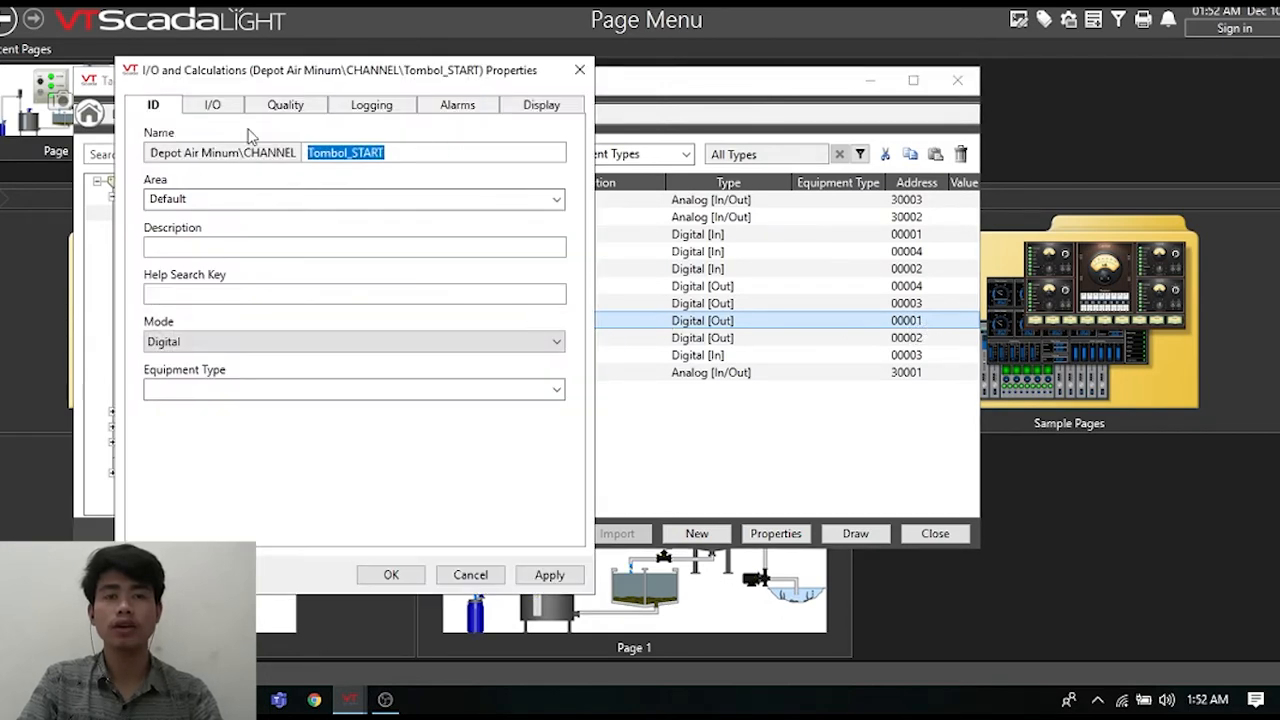
left_click(212, 106)
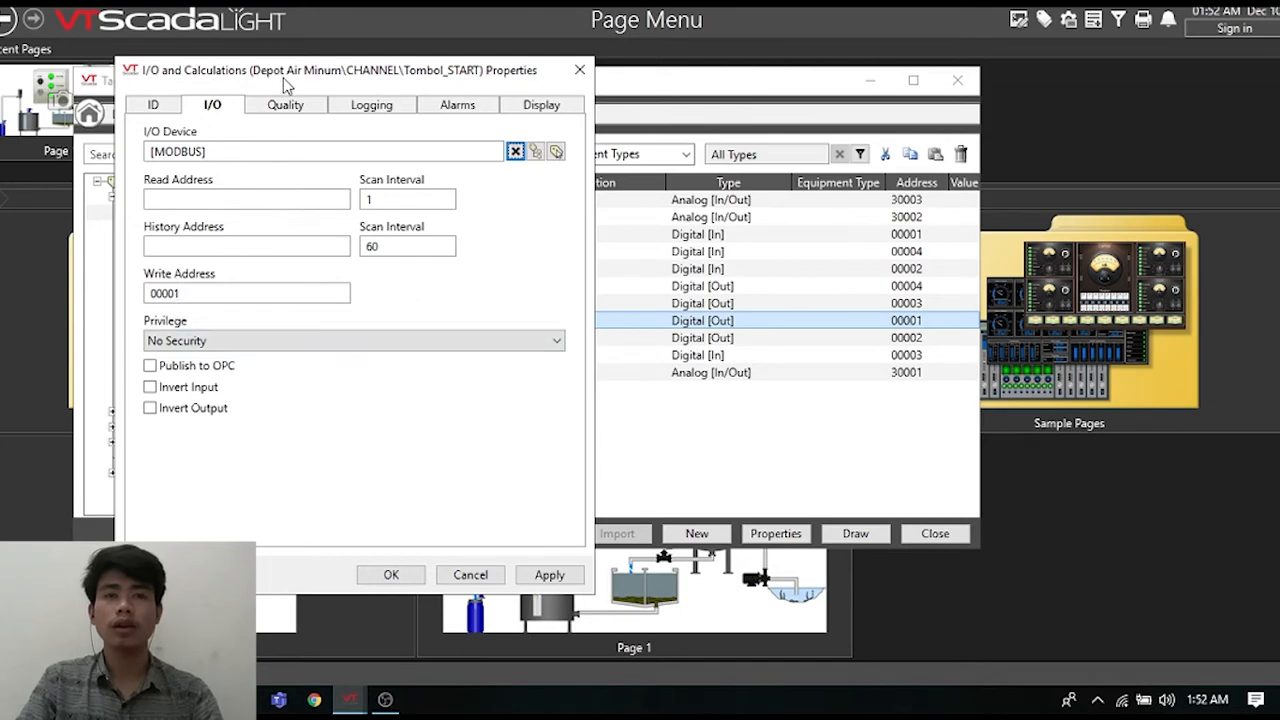
left_click_drag(283, 79, 857, 37)
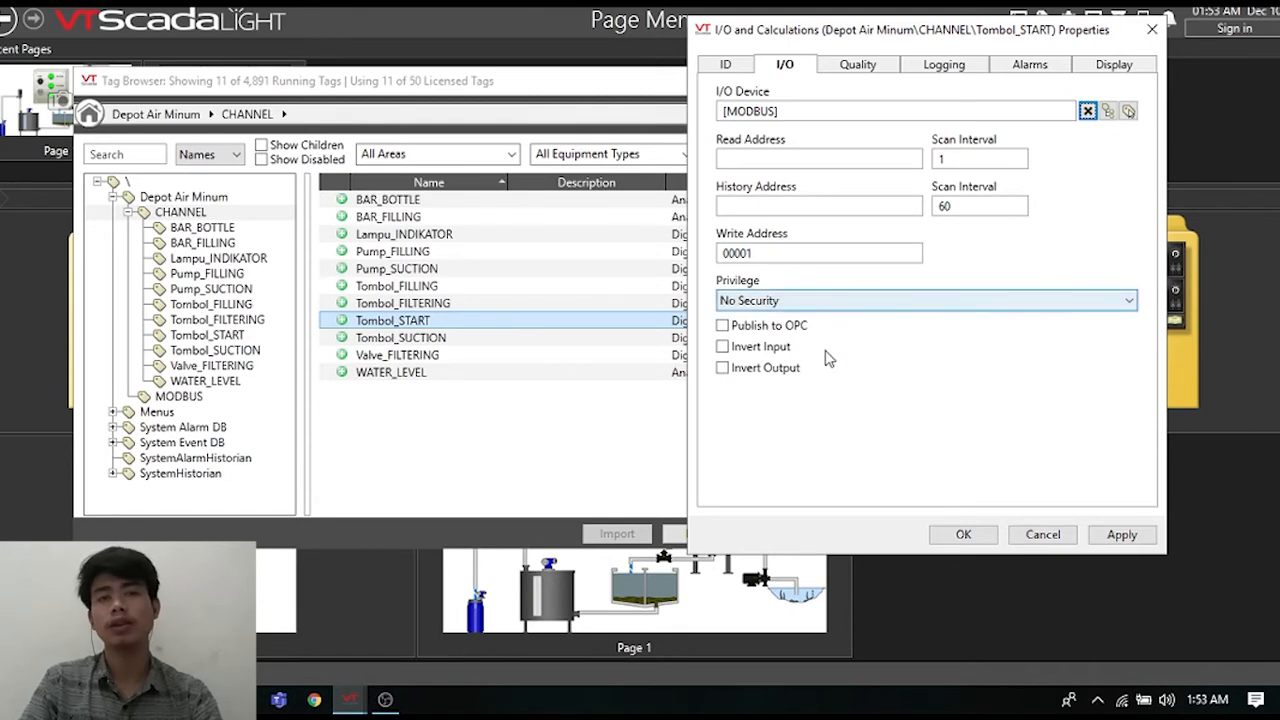
left_click(963, 535)
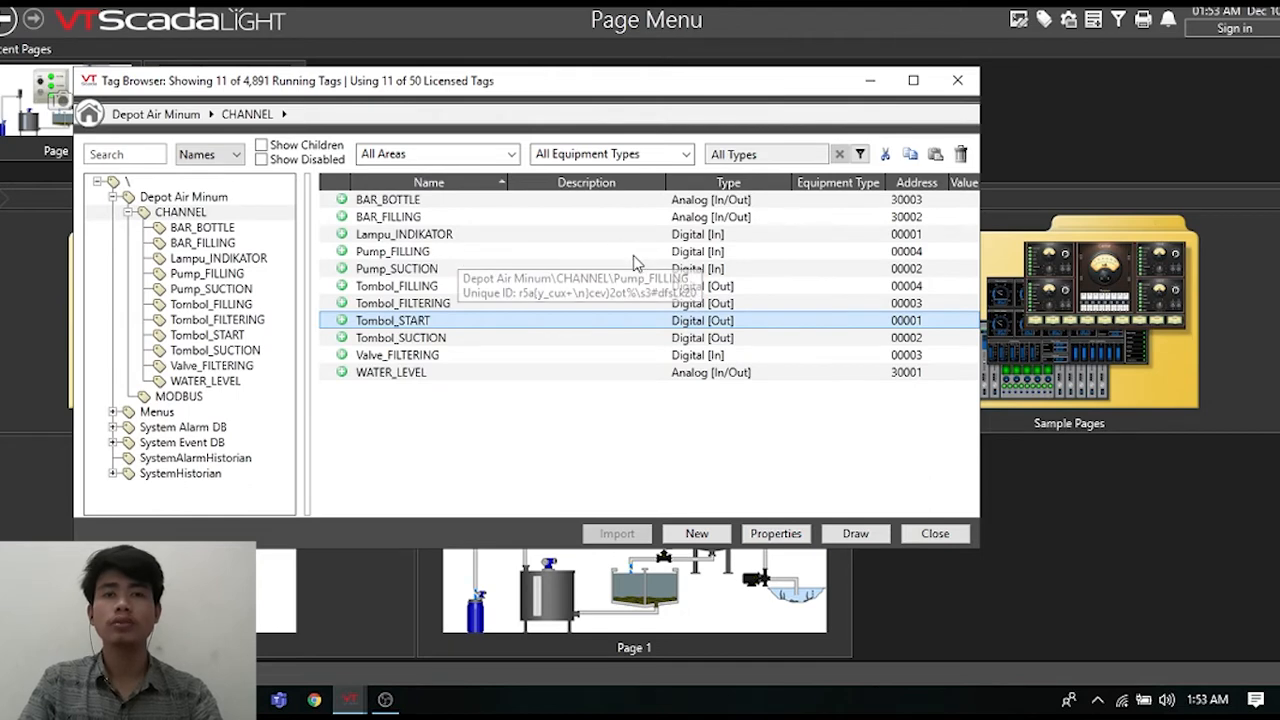
Step: Review the I/O device and read address settings of the Lampu_INDIKATOR tag and close its properties
left_click(680, 253)
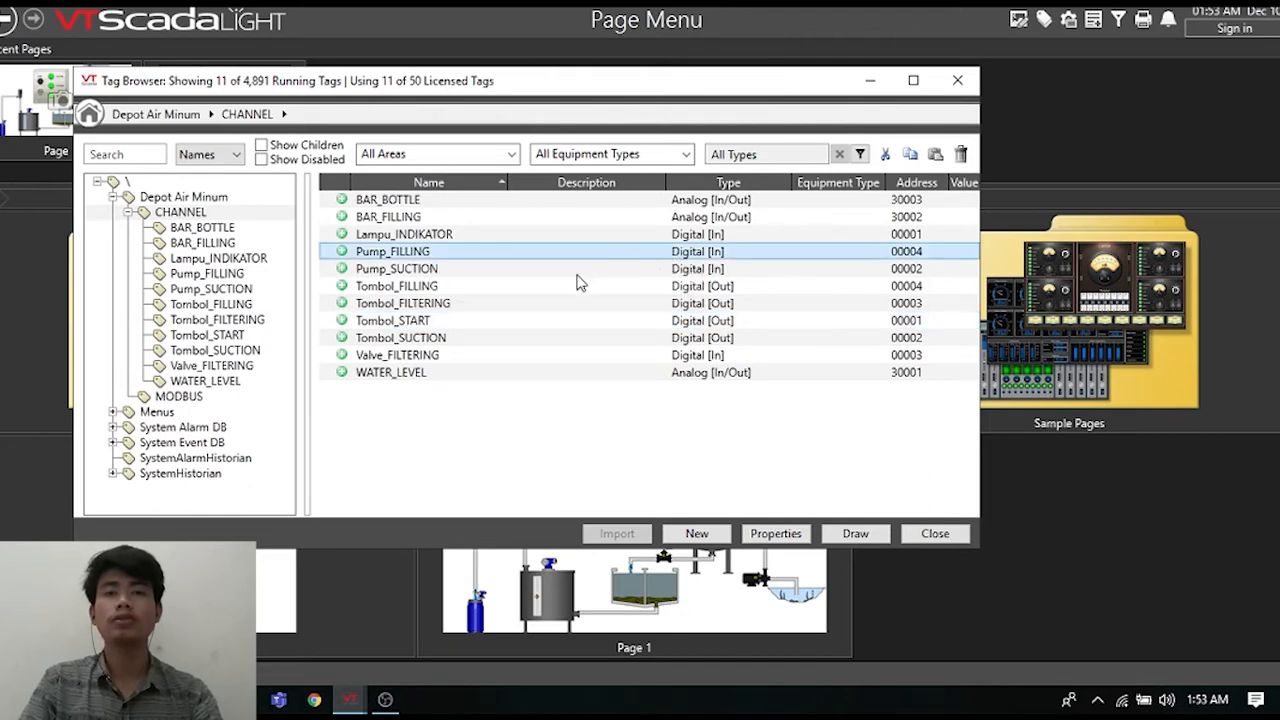
left_click(502, 288)
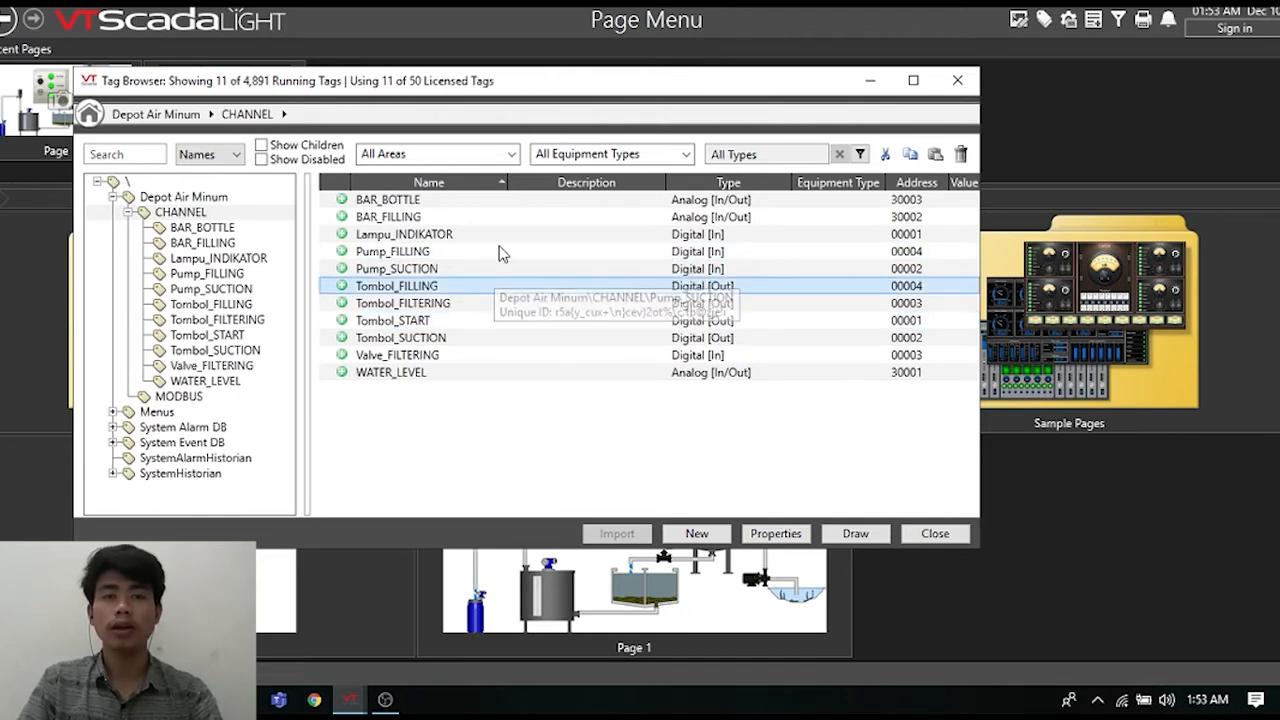
left_click(500, 238)
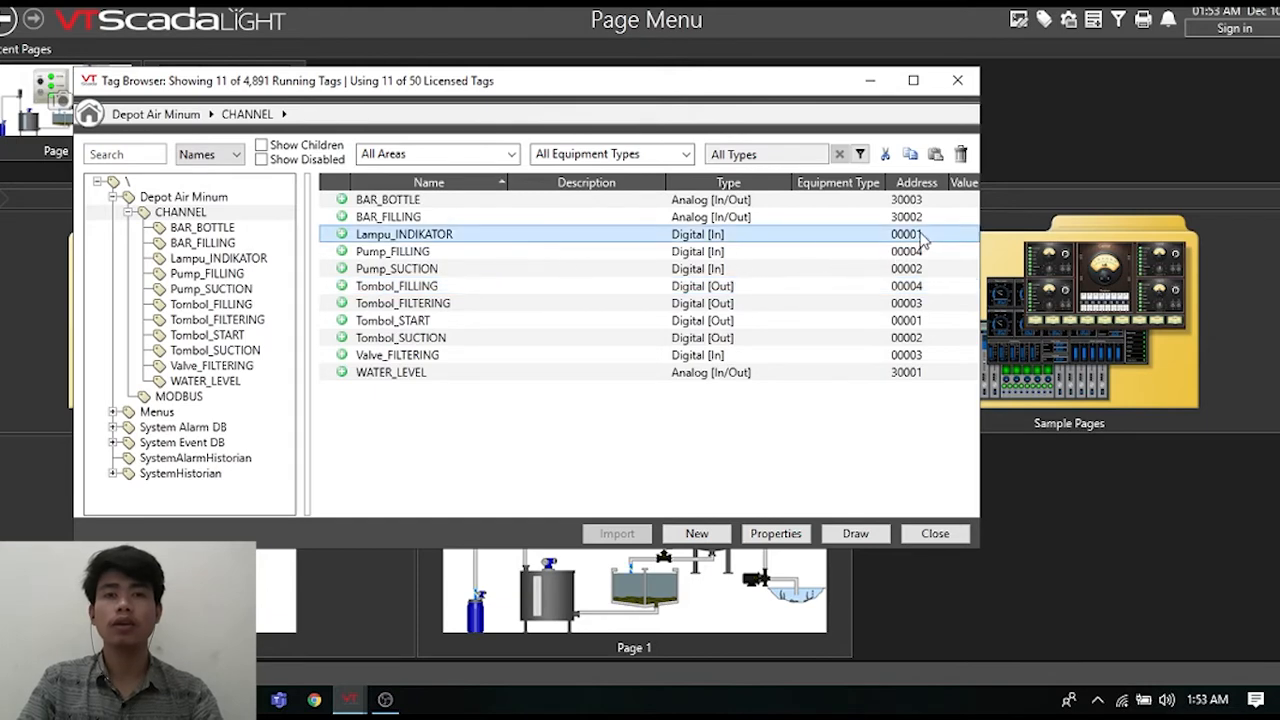
double_click(510, 240)
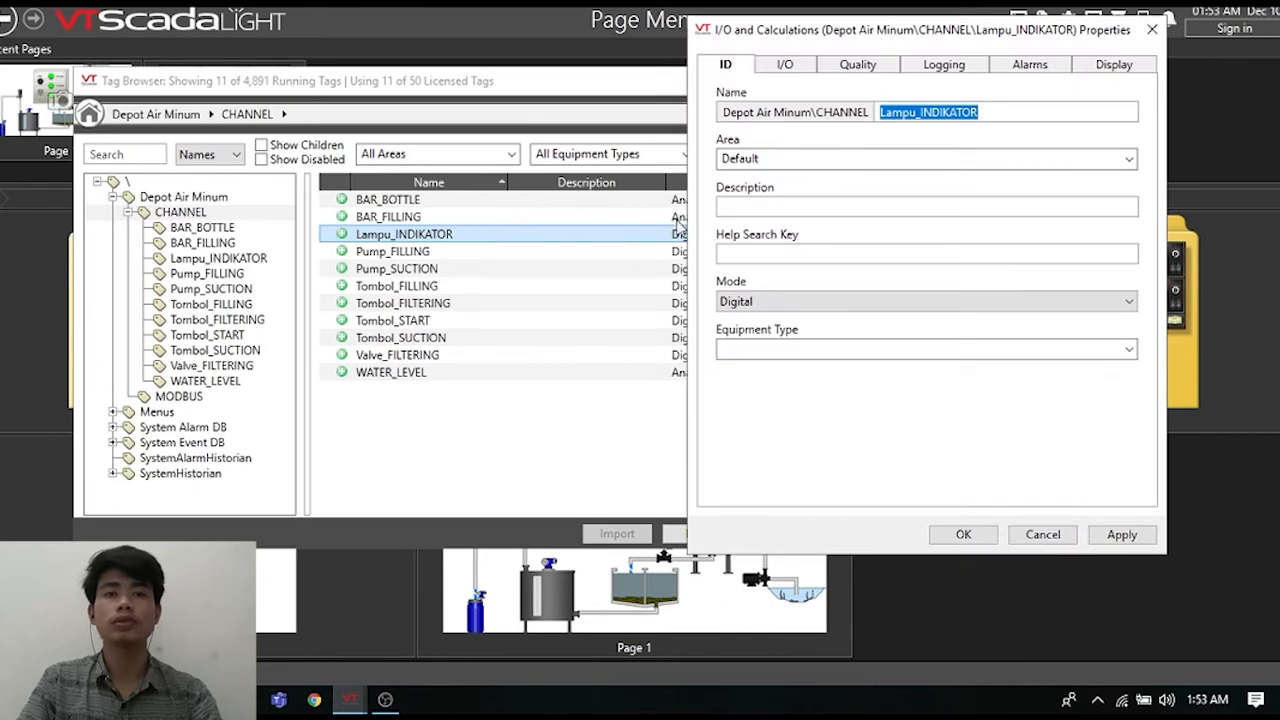
left_click(785, 66)
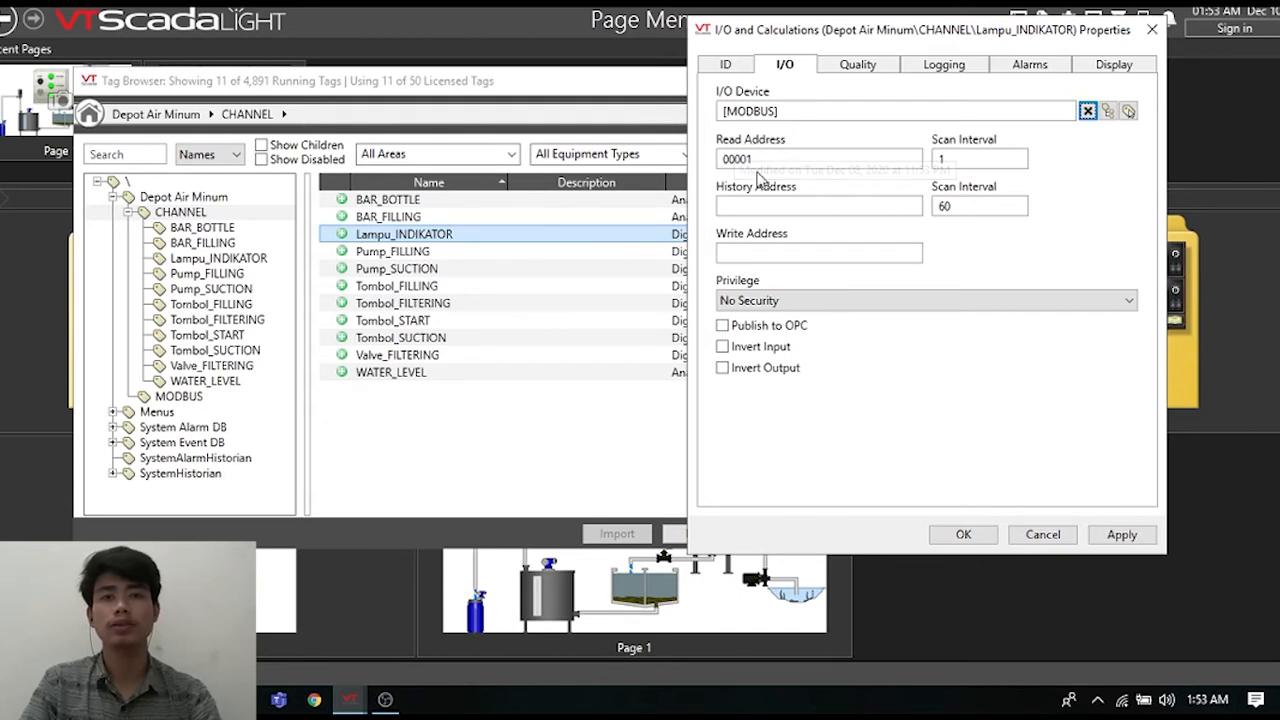
left_click(963, 535)
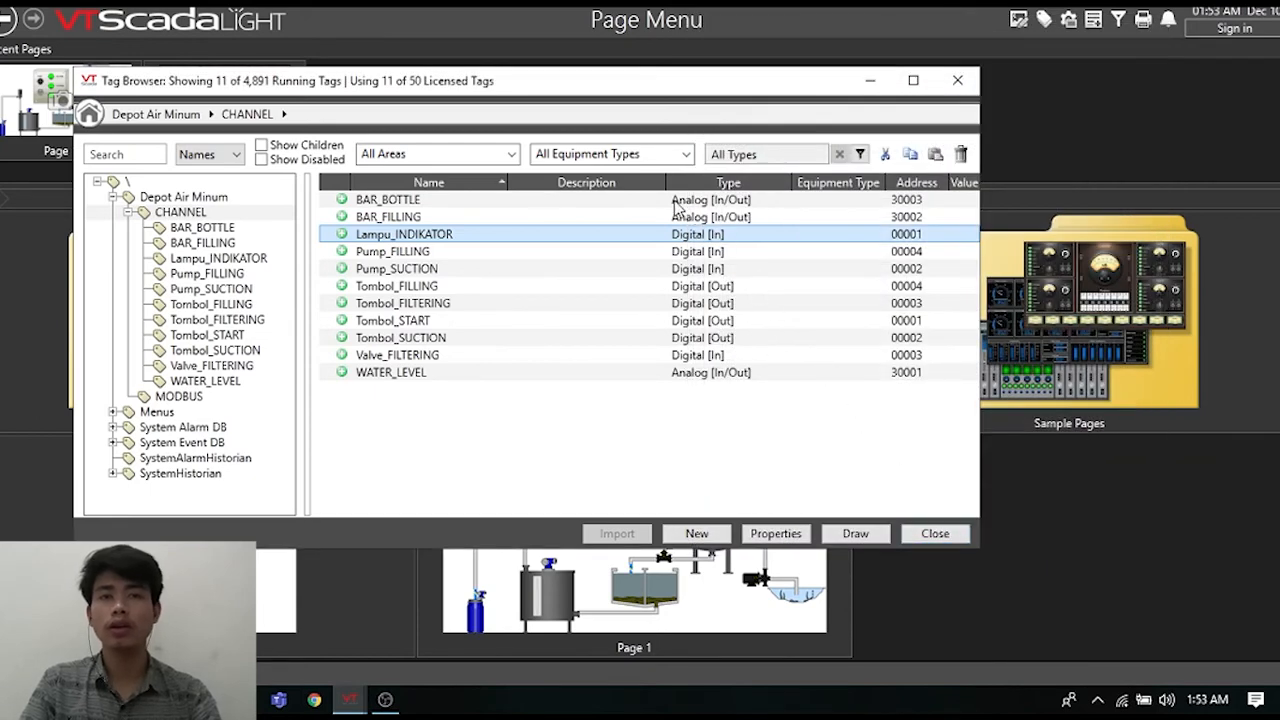
Step: Review the read and write address settings of the analog WATER_LEVEL tag and close its properties
left_click(675, 203)
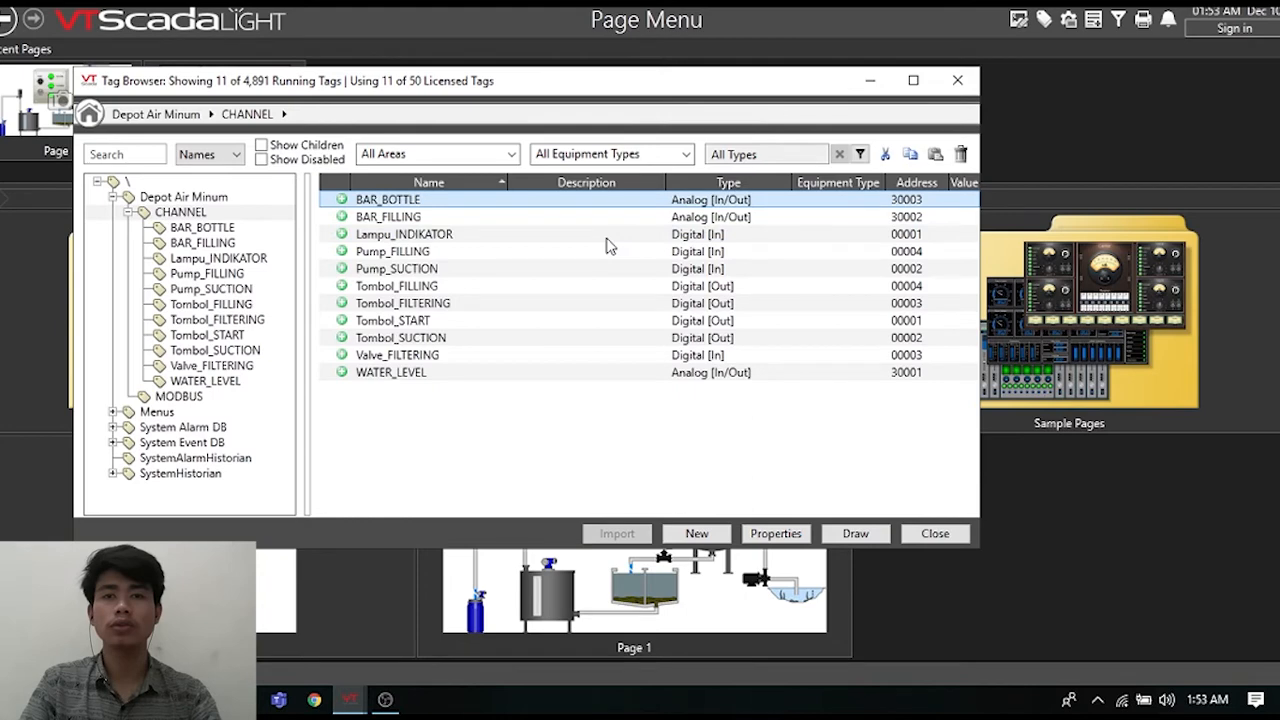
left_click(470, 217)
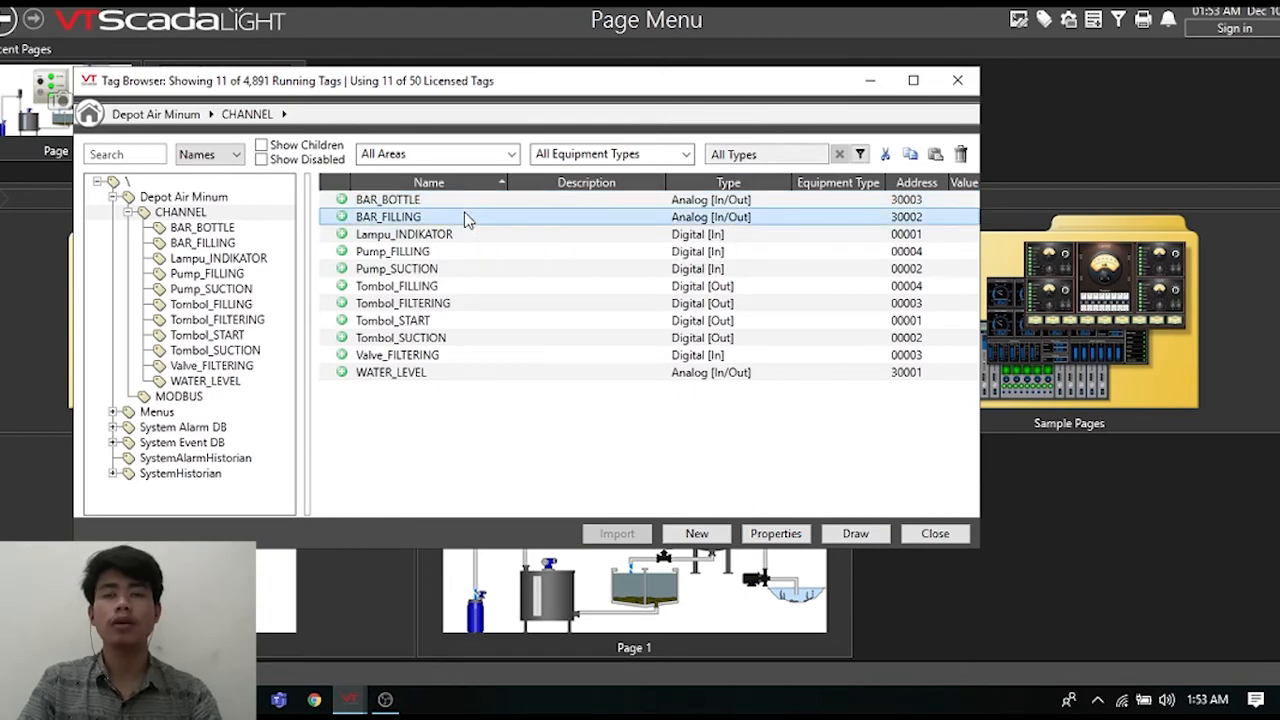
left_click(455, 376)
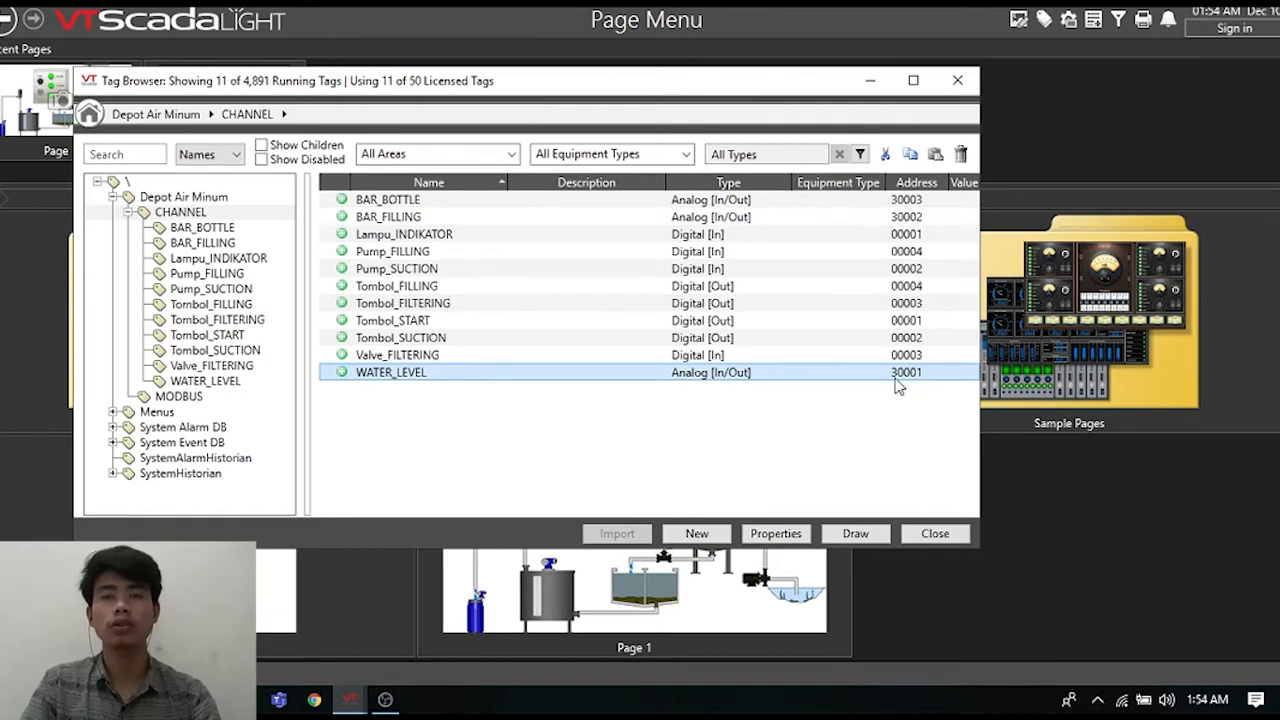
double_click(445, 377)
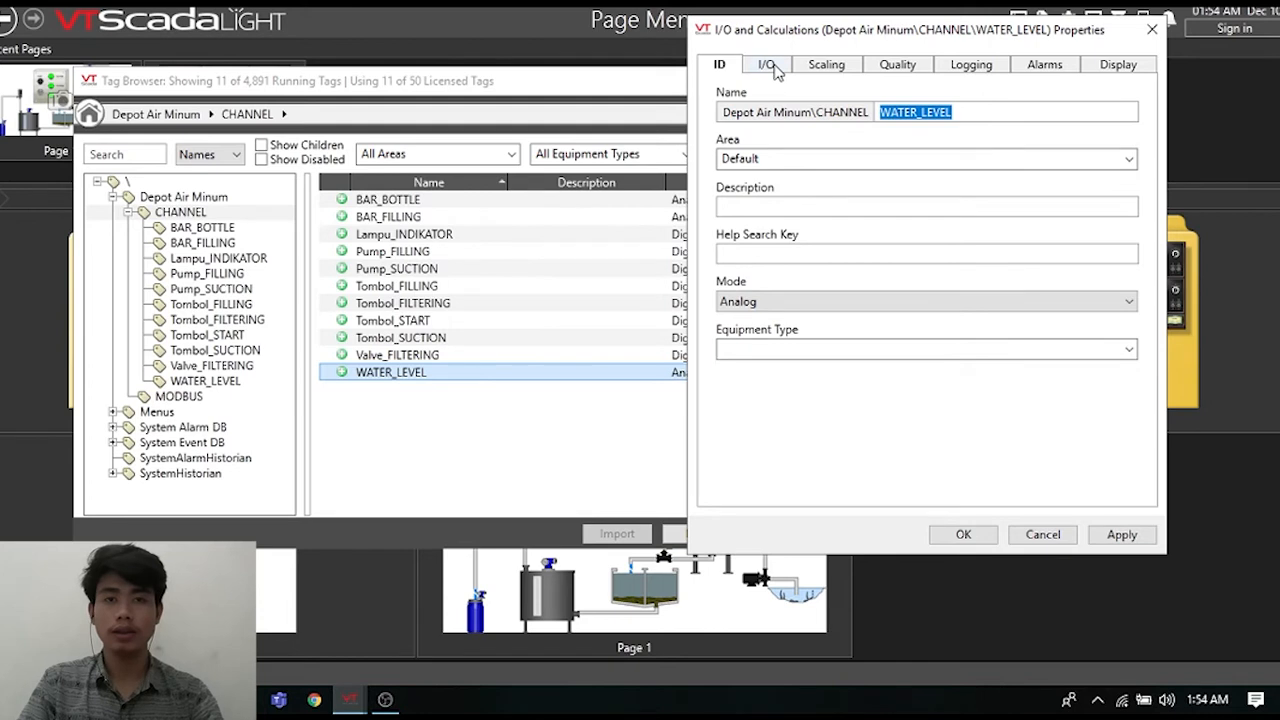
left_click(767, 65)
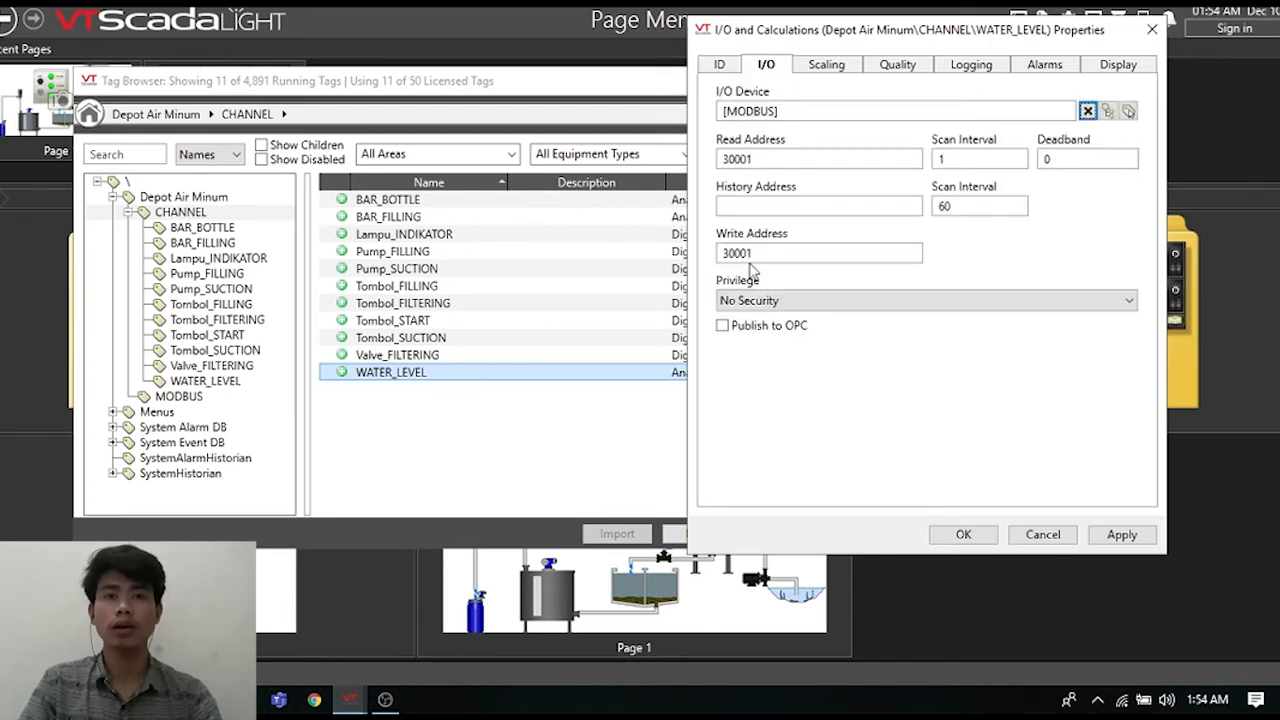
left_click(965, 535)
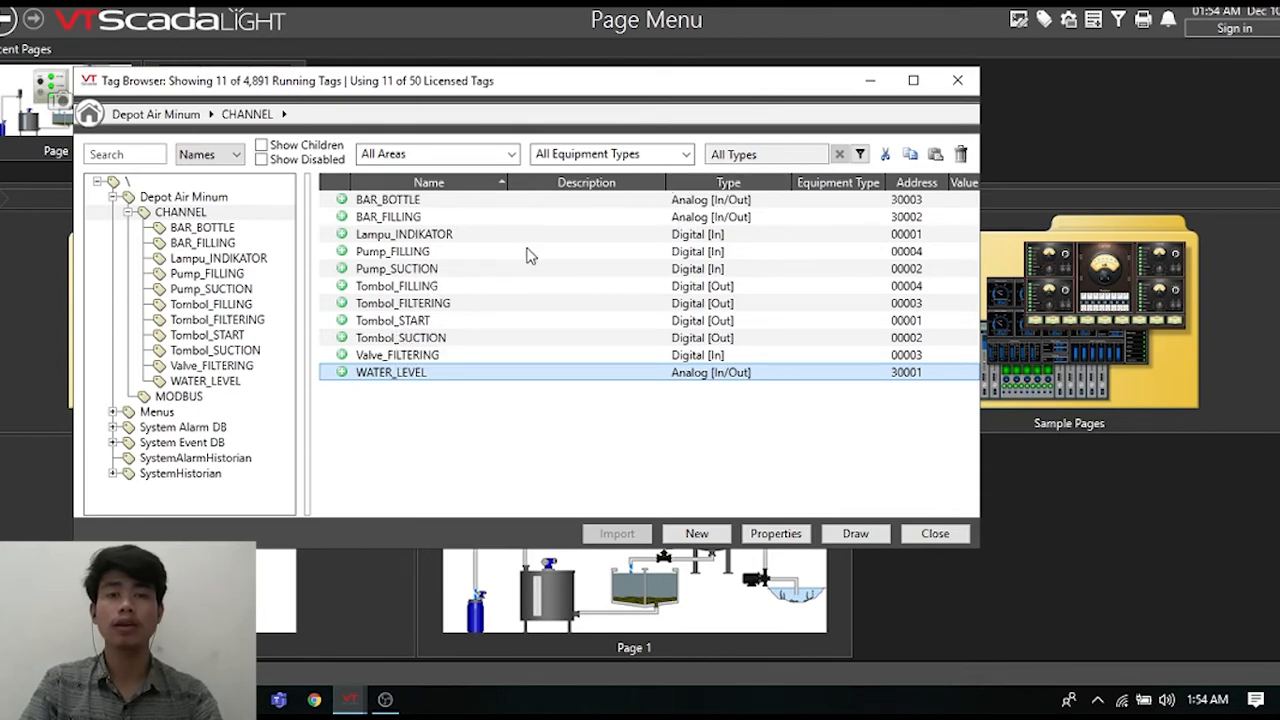
Step: Close the Tag Browser and open Page 1 for editing in the Idea Studio
left_click(957, 80)
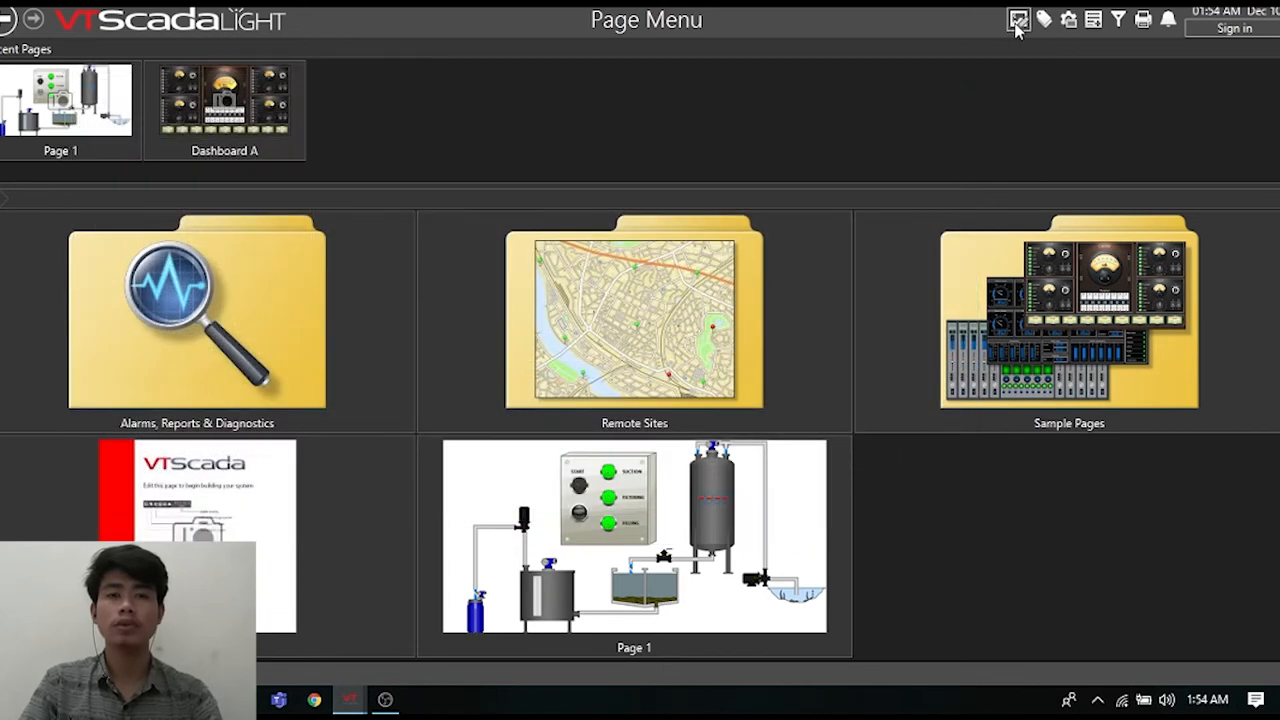
left_click(1017, 22)
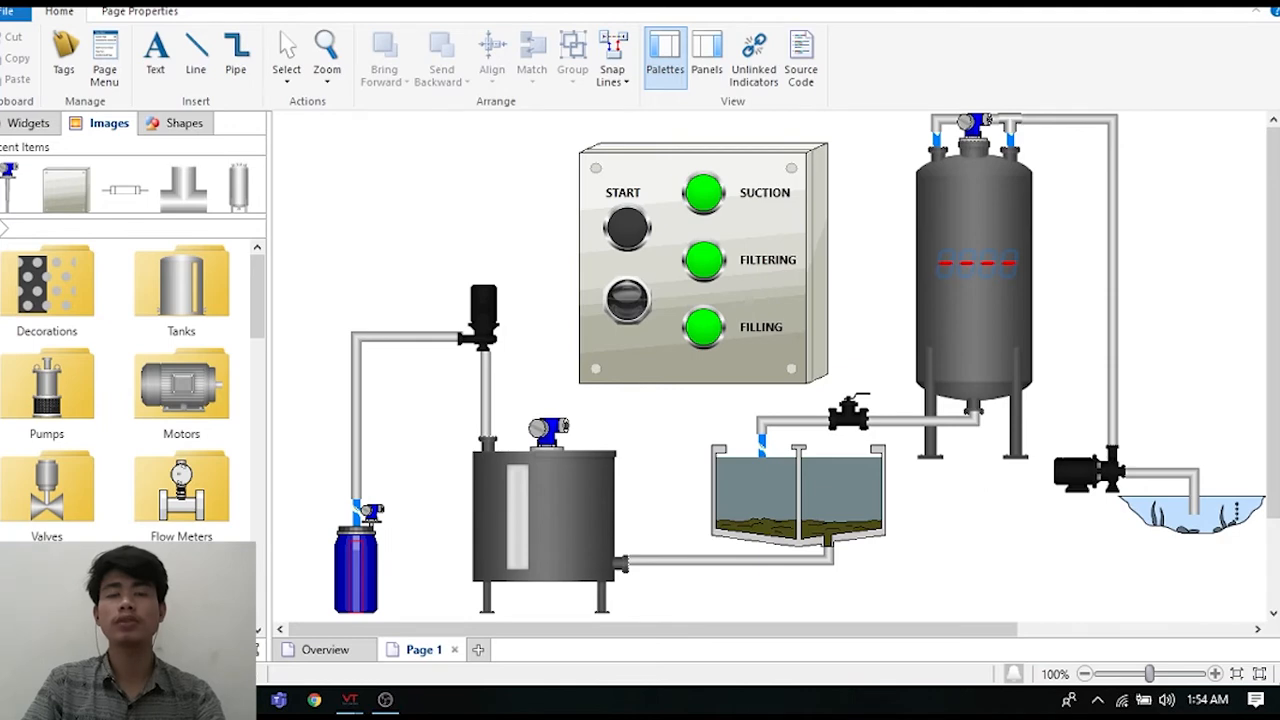
Step: Launch the MODBUS TCP slave simulator and reposition its window over the page
key("super")
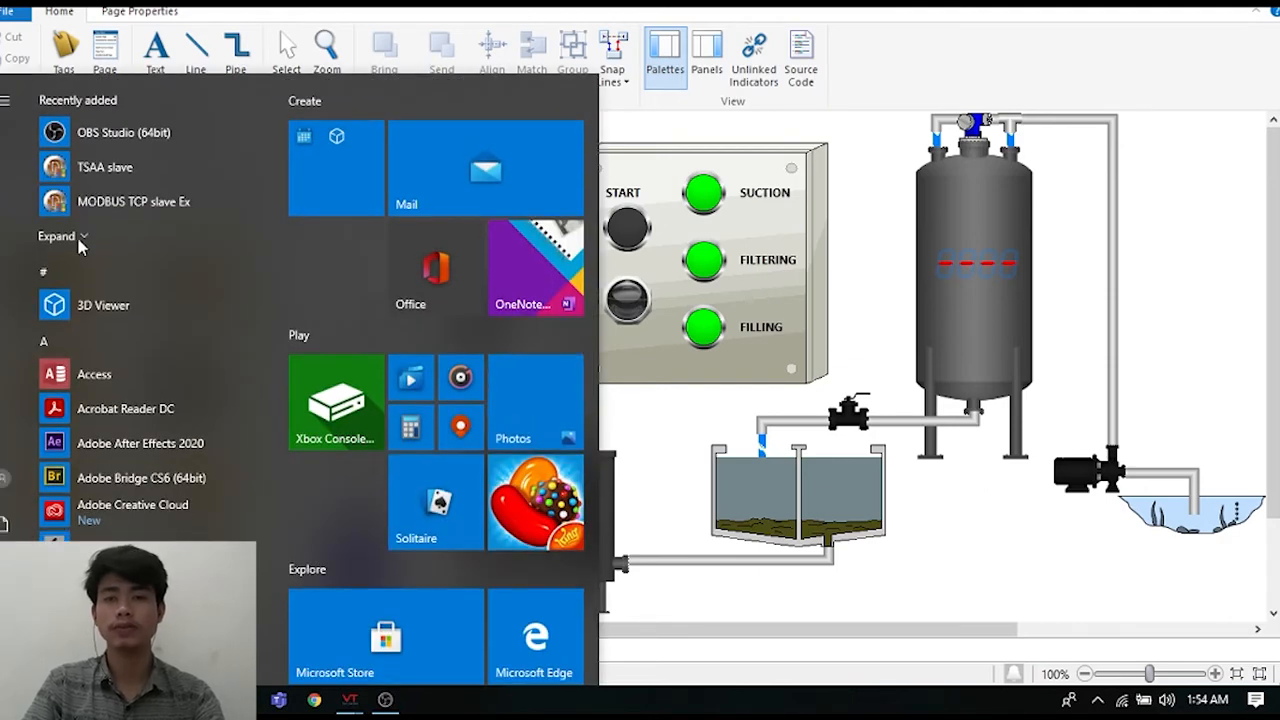
left_click(84, 237)
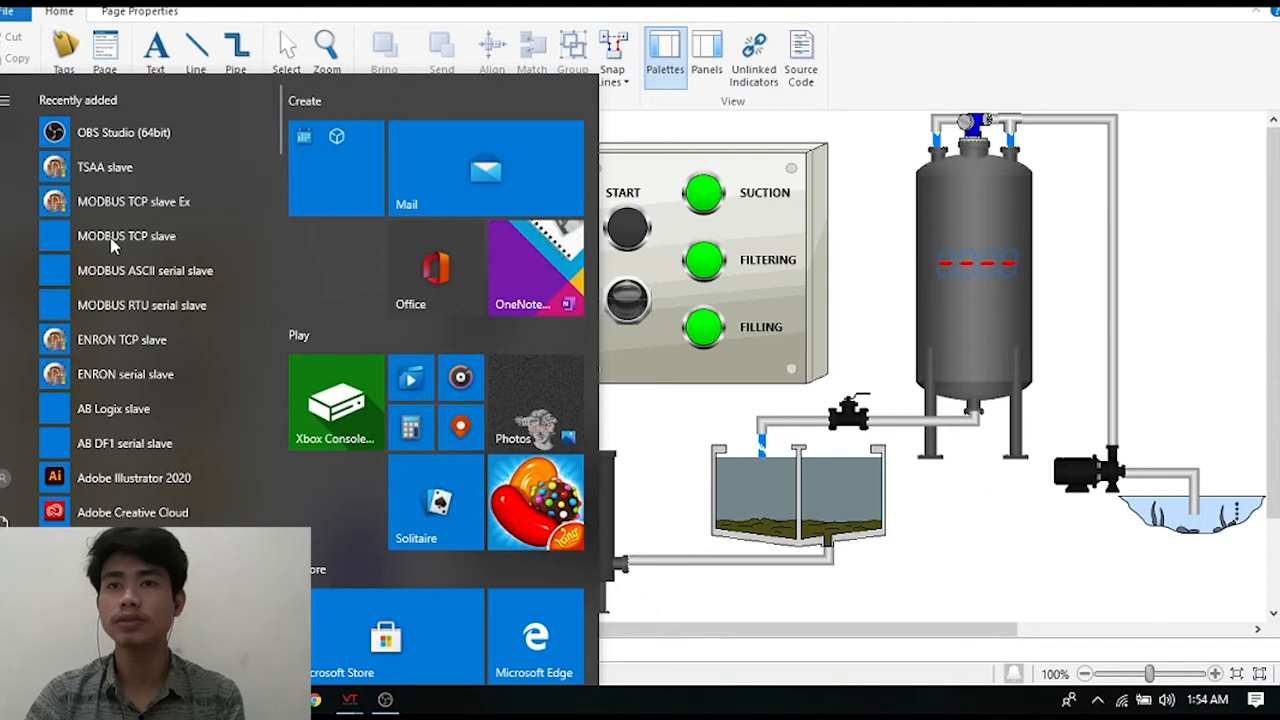
left_click(113, 240)
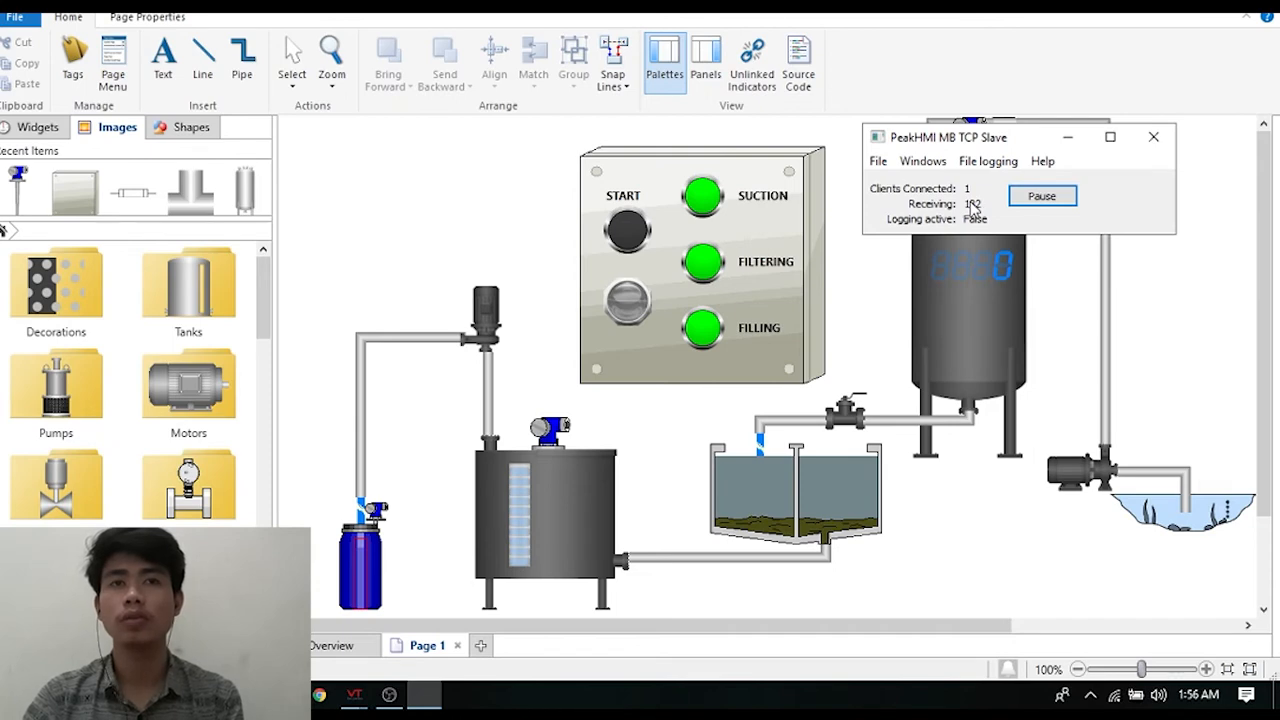
left_click_drag(985, 141, 1009, 148)
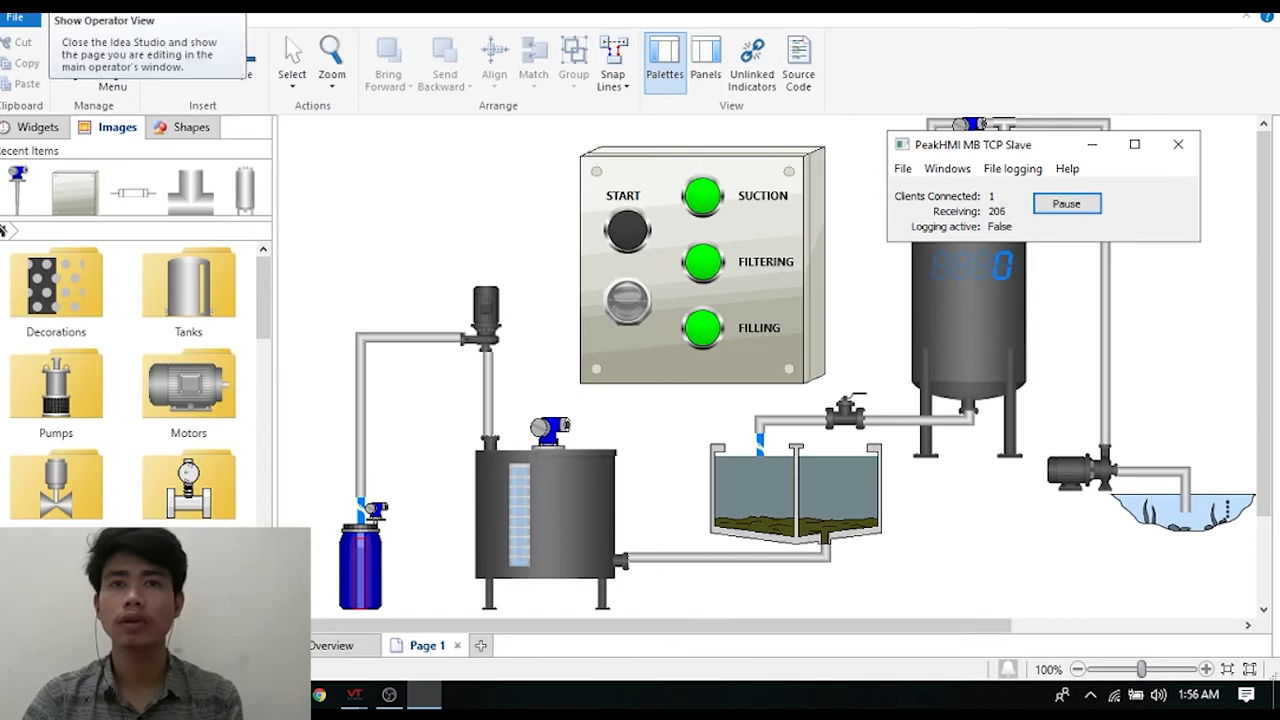
Step: Show Page 1 in the operator view and open the register data monitor of the PeakHMI MB TCP Slave
left_click(54, 5)
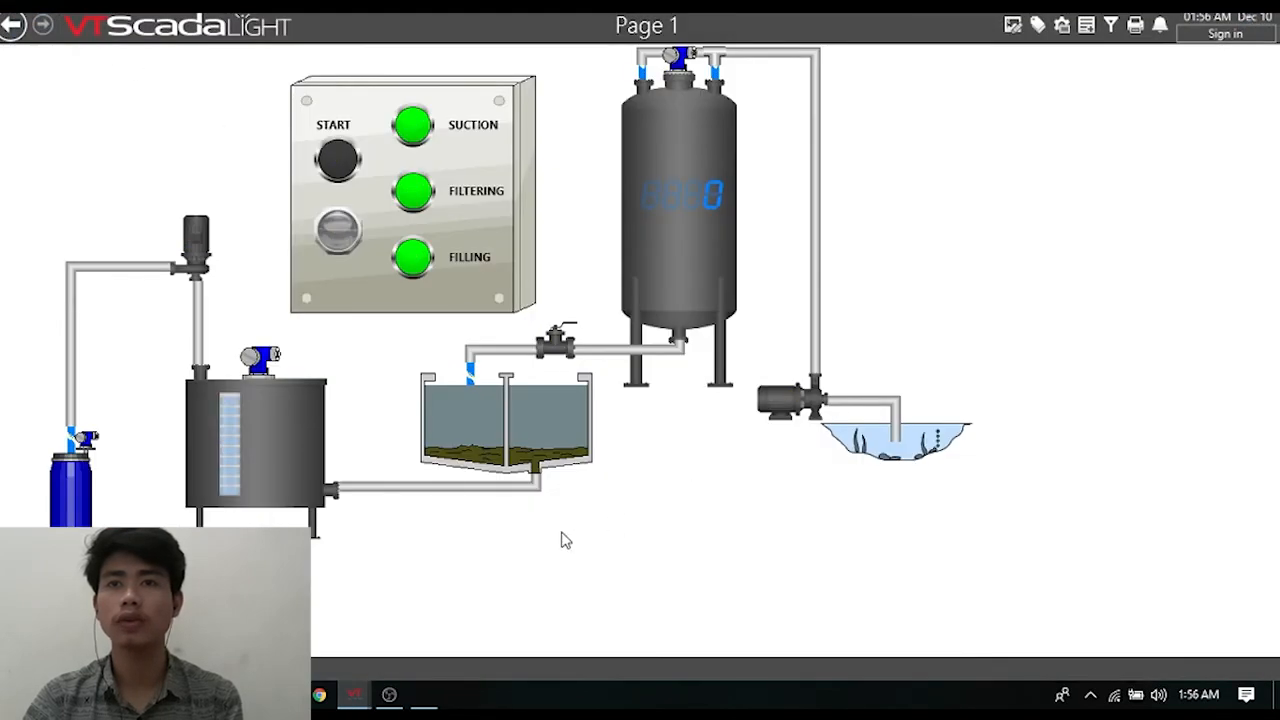
left_click(424, 694)
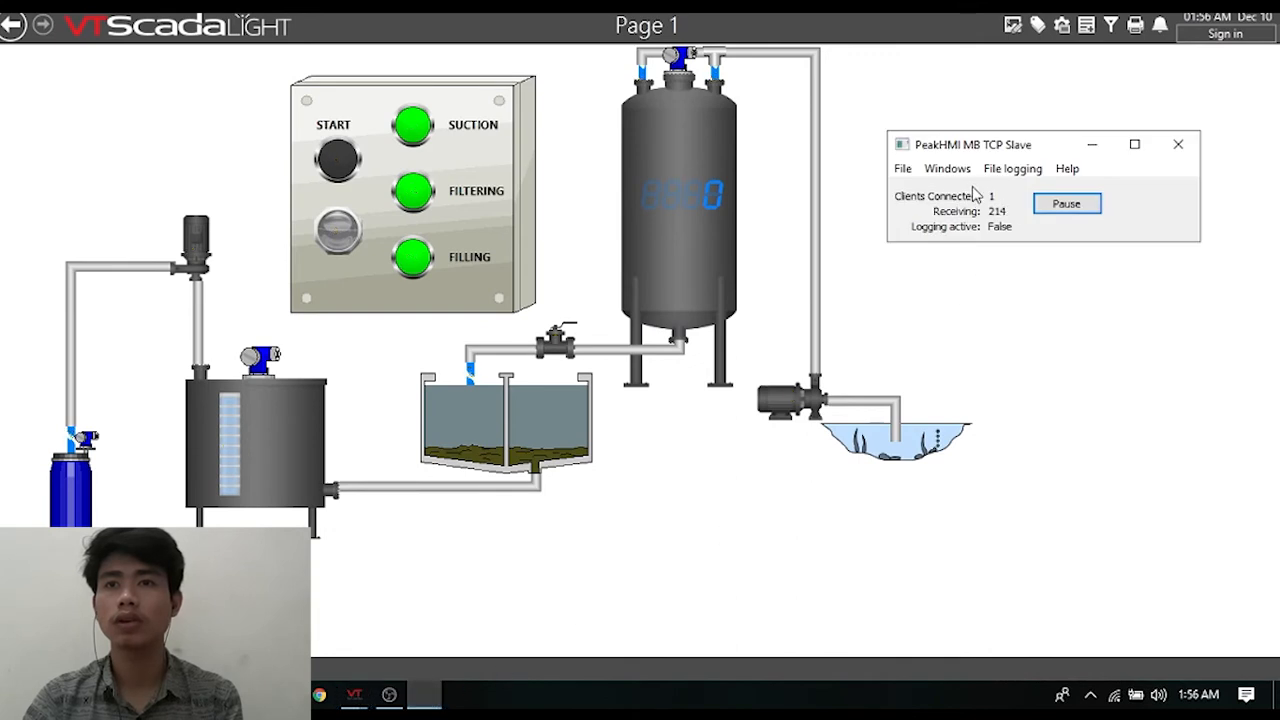
left_click(947, 172)
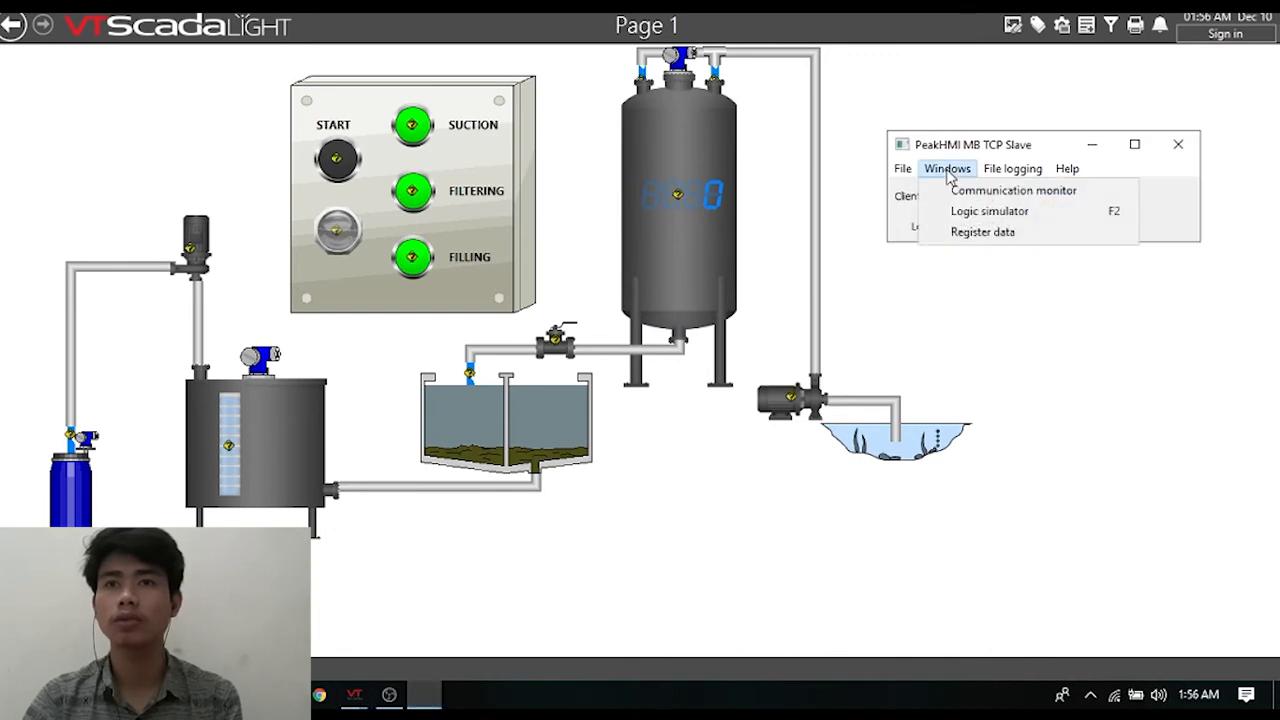
left_click(983, 233)
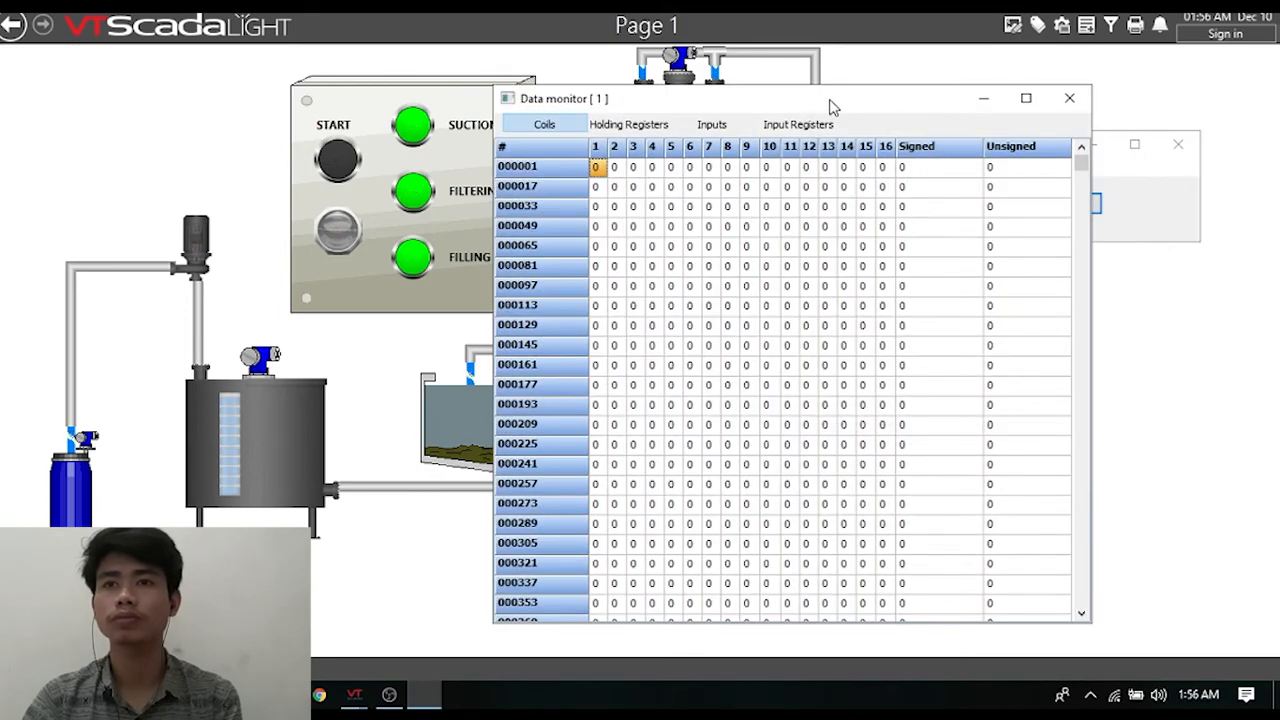
Step: Arrange the Data monitor and the PeakHMI MB TCP Slave window beside the Page 1 process graphics, with the monitor in front
left_click_drag(800, 102, 995, 77)
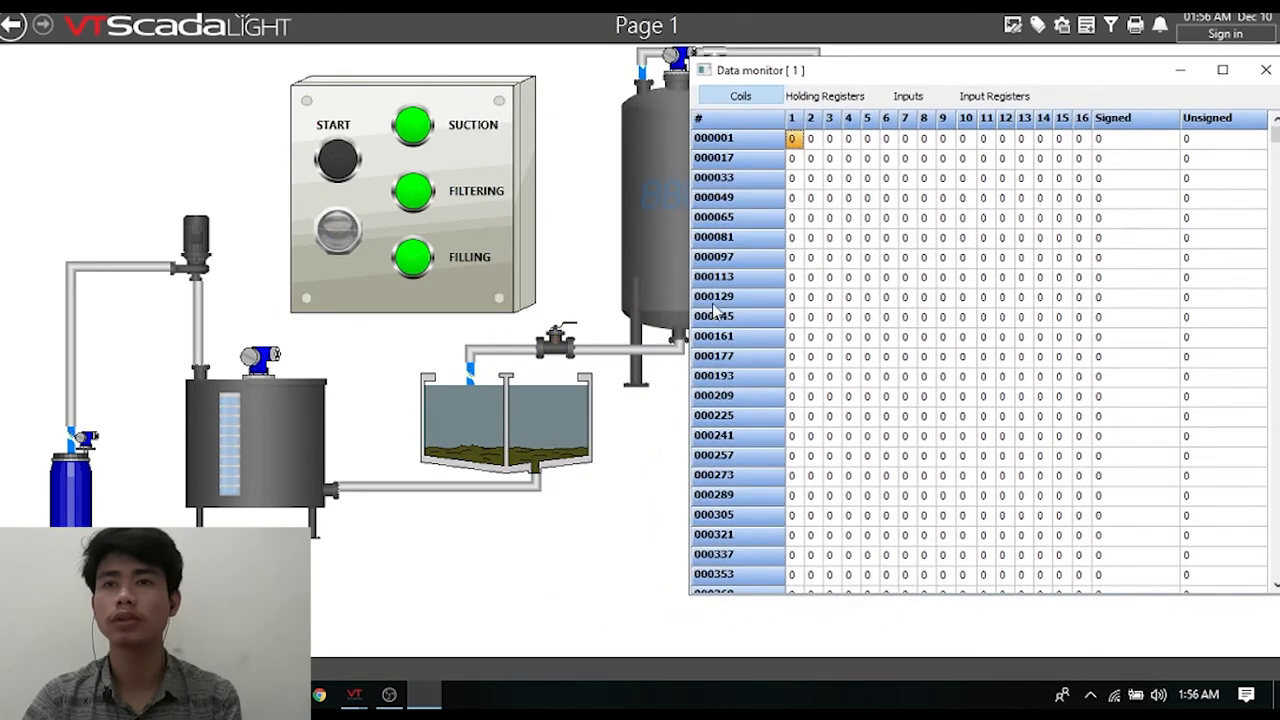
left_click_drag(686, 340, 947, 295)
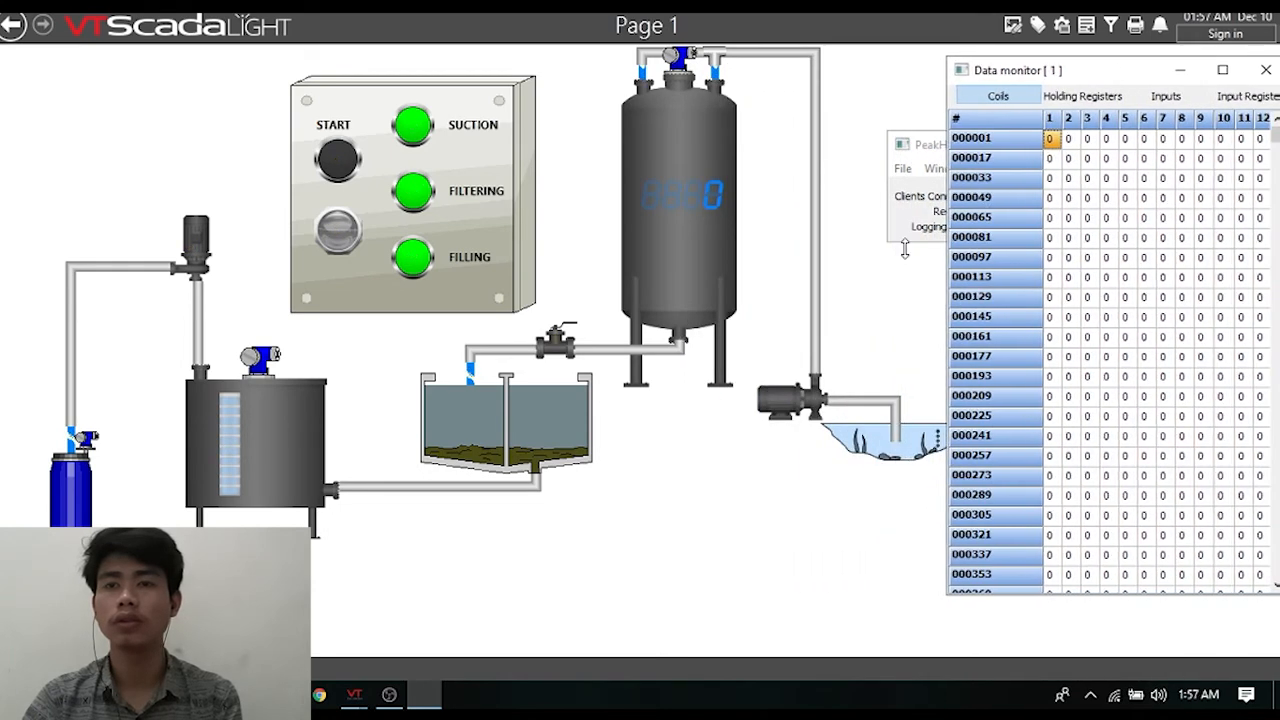
left_click(907, 148)
left_click(1028, 132)
left_click_drag(1028, 147, 1108, 141)
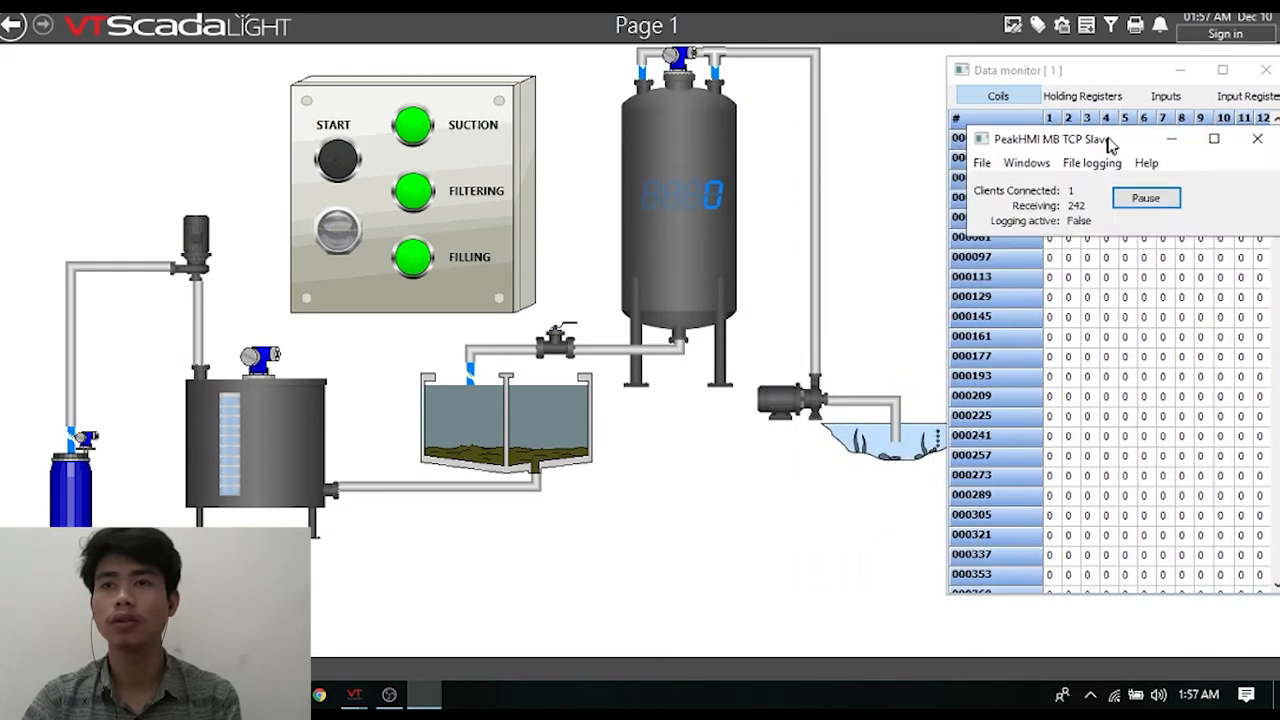
left_click(1100, 77)
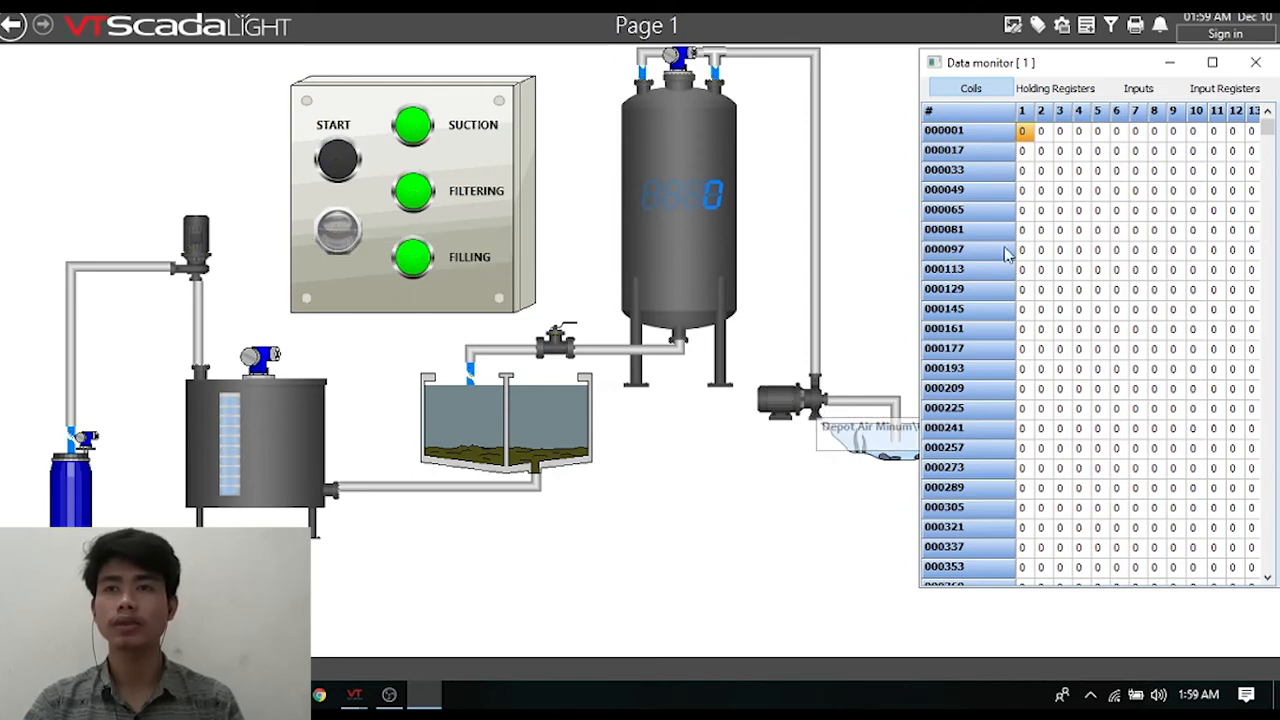
Step: Set coils 1 and 2 of row 000001 to 1 in the Data monitor
double_click(1024, 132)
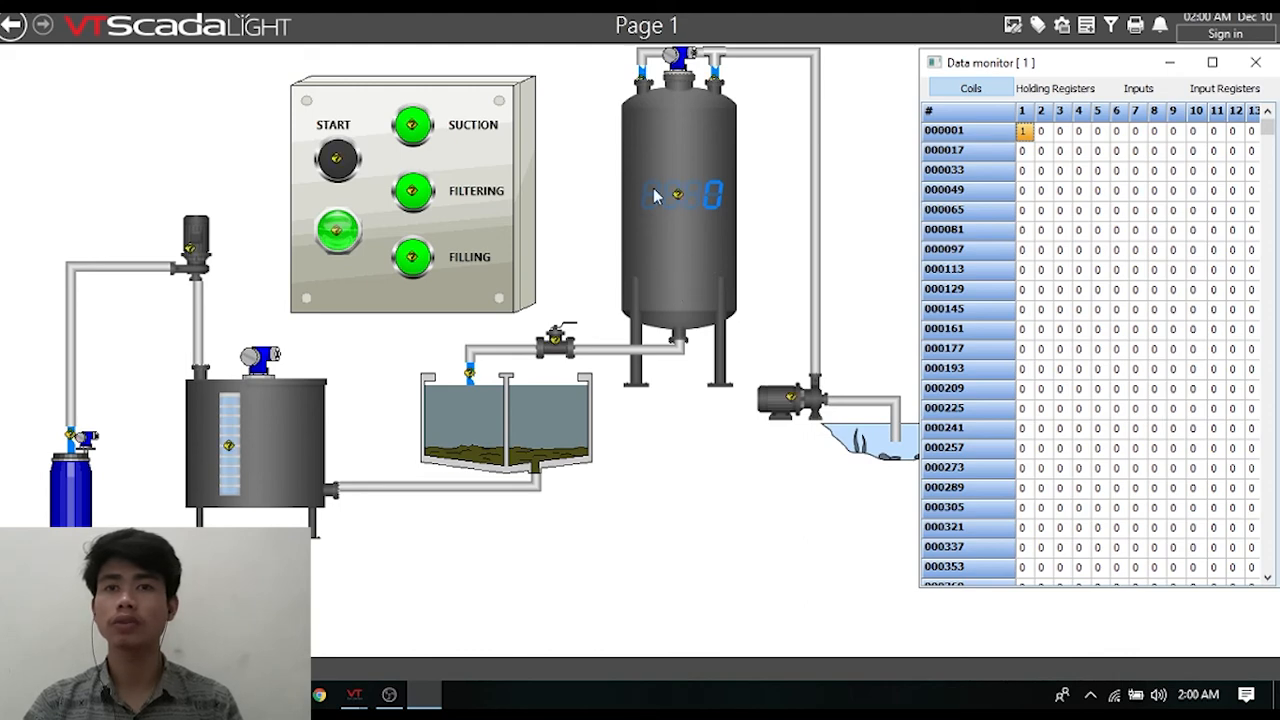
double_click(1041, 132)
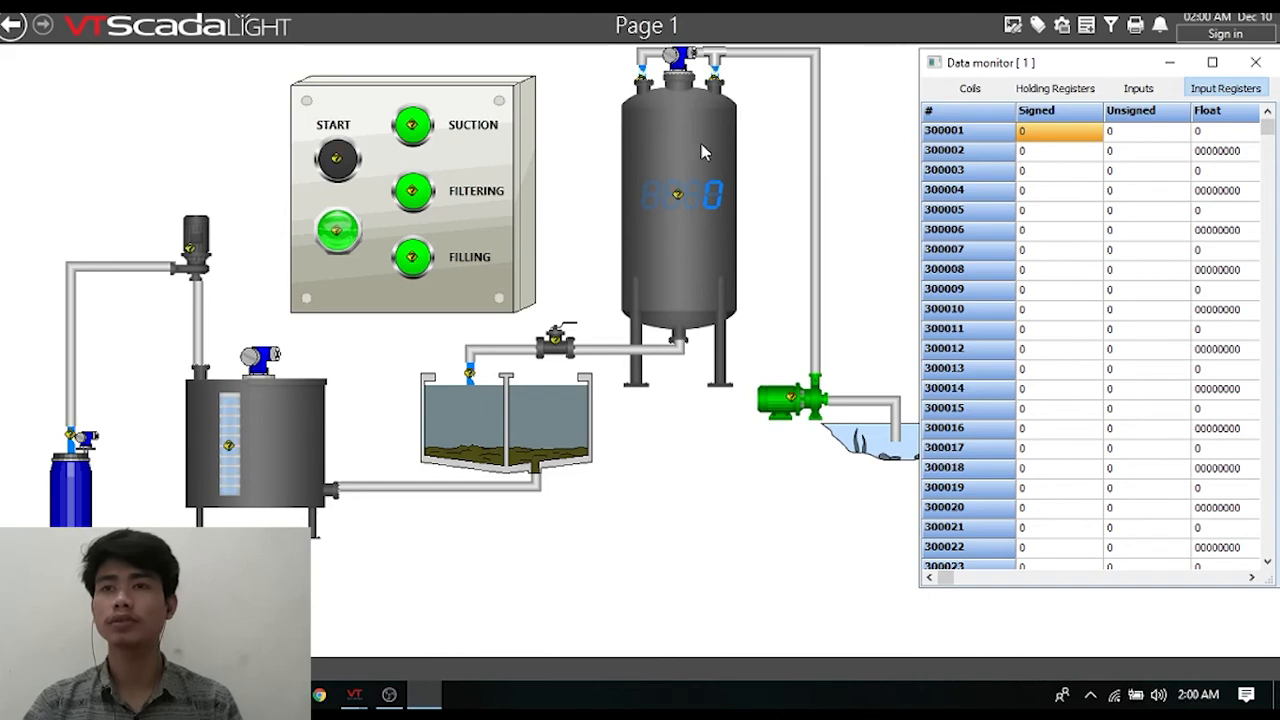
left_click(713, 220)
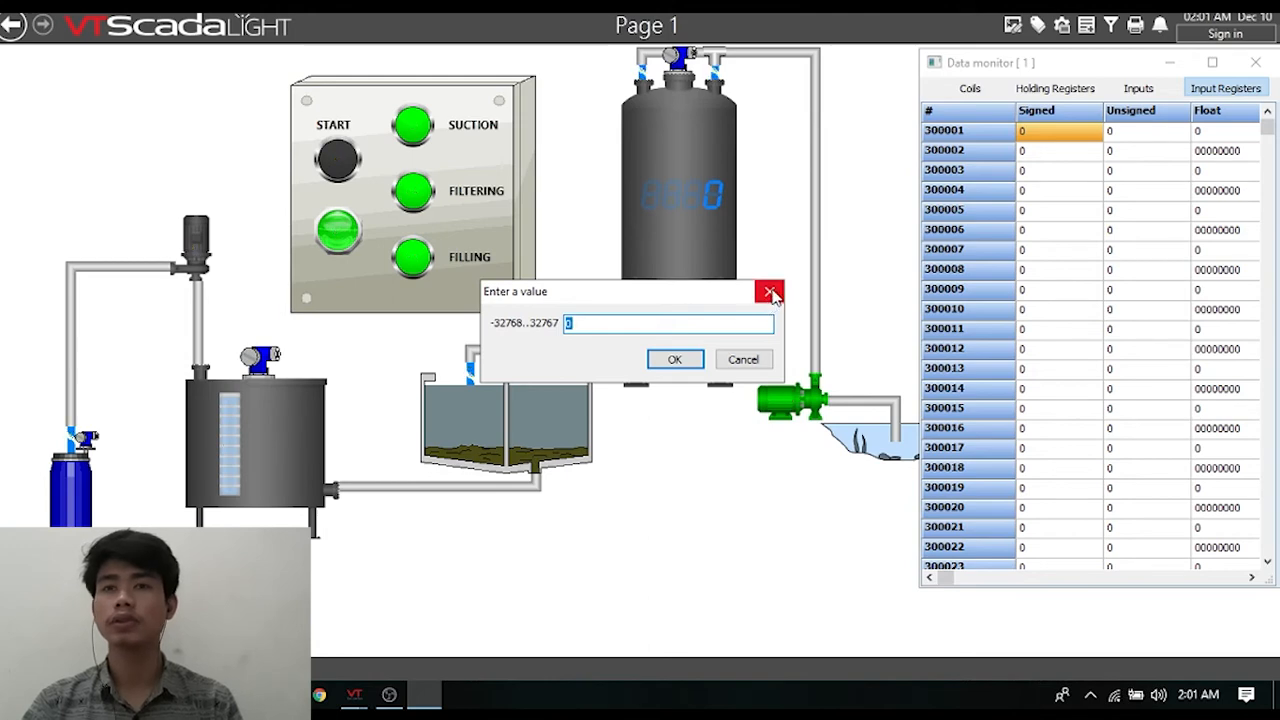
left_click_drag(681, 298, 810, 266)
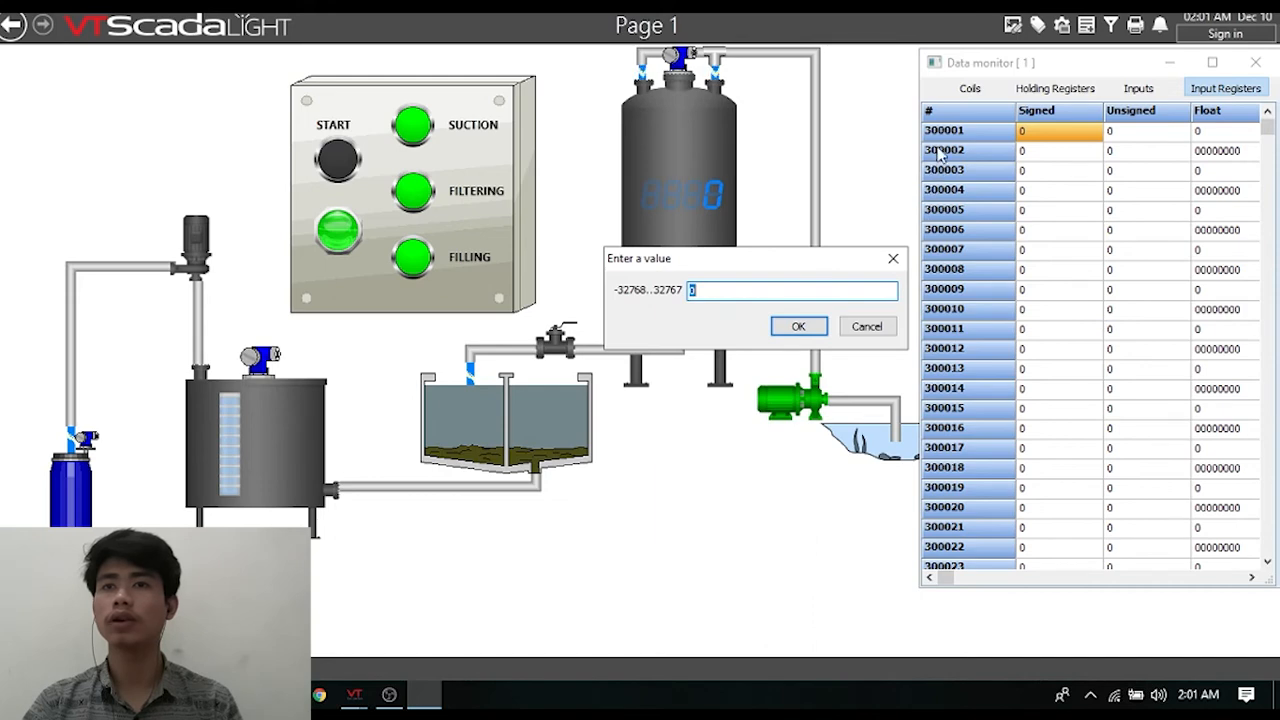
left_click(894, 257)
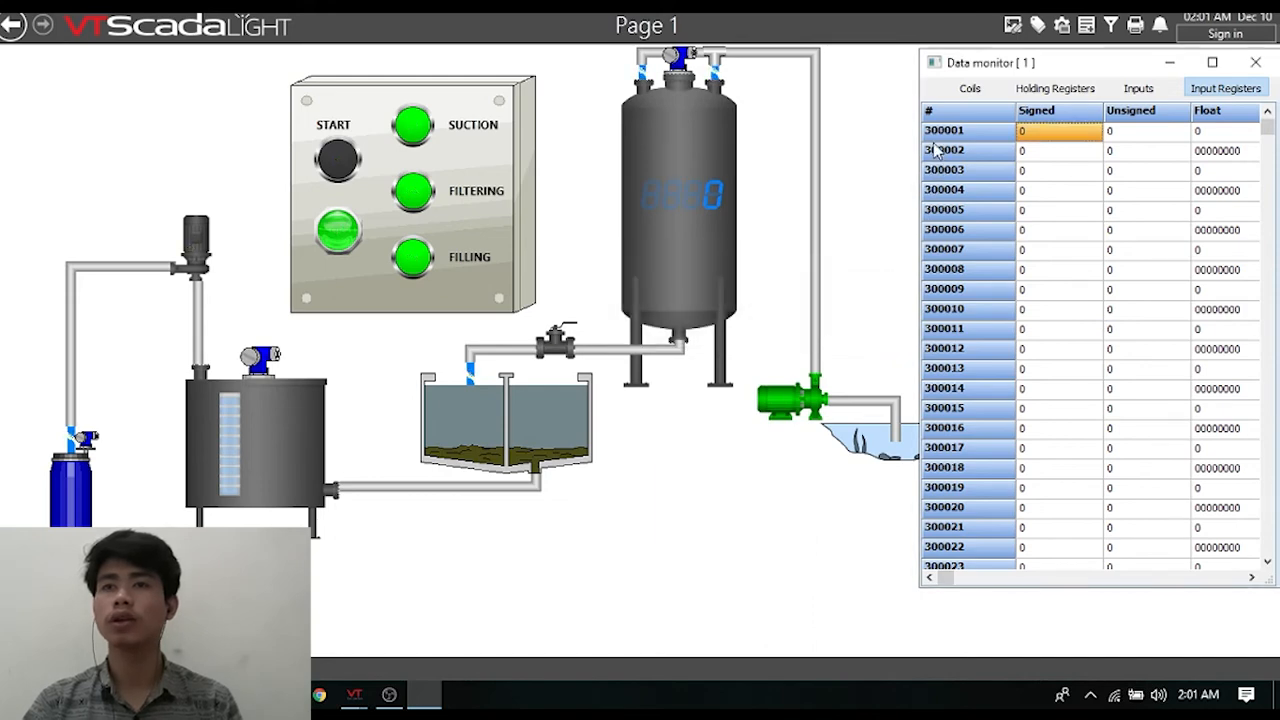
Step: Set the signed value of input register 300001 to 100
double_click(1037, 131)
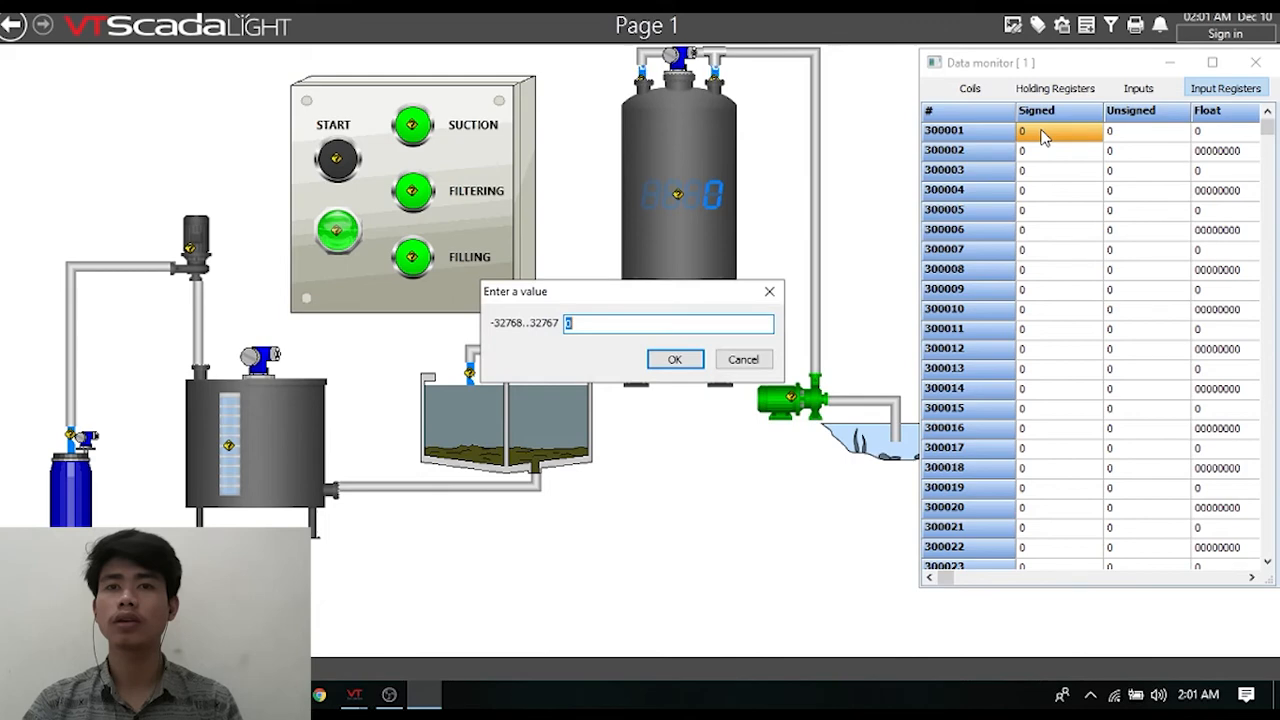
double_click(585, 321)
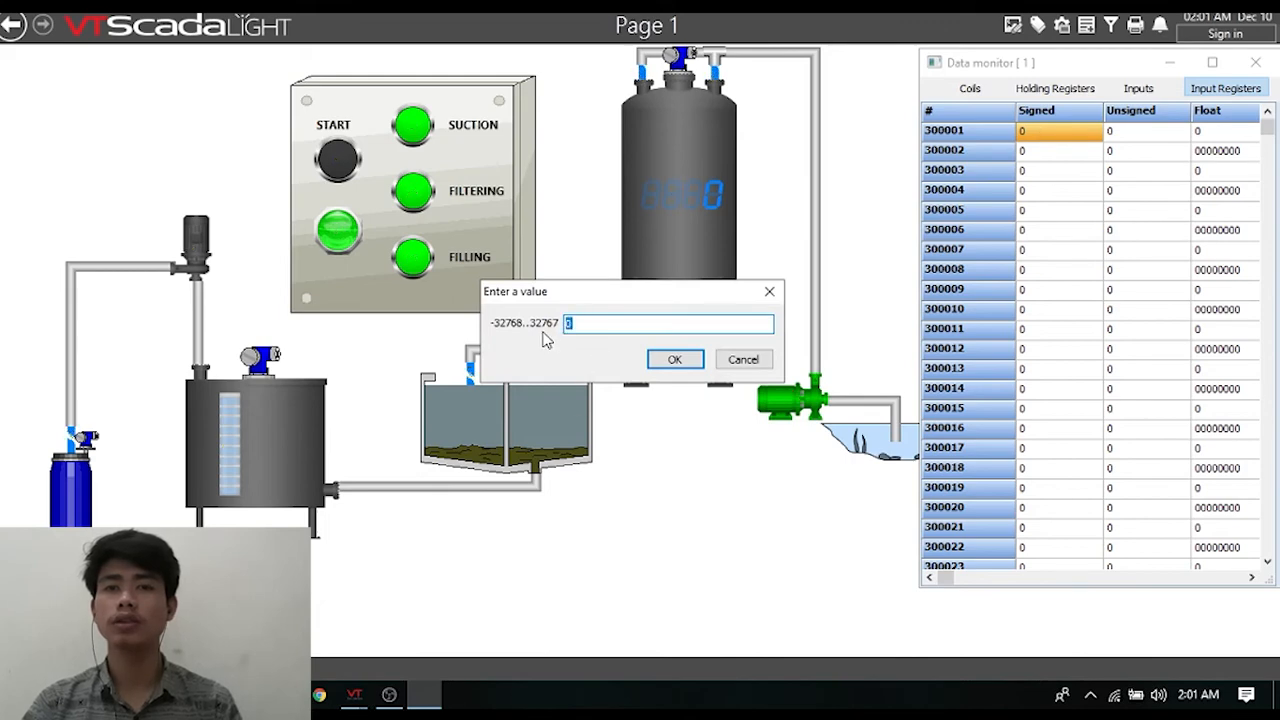
type("100")
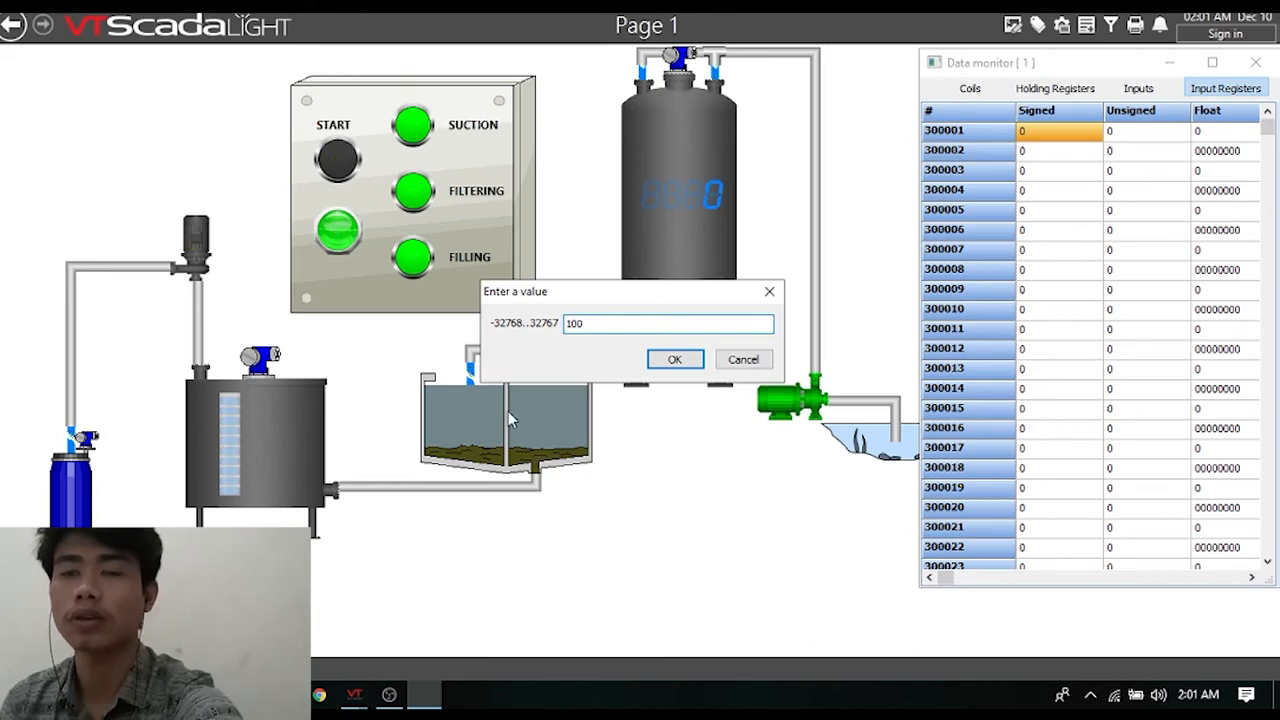
left_click(675, 360)
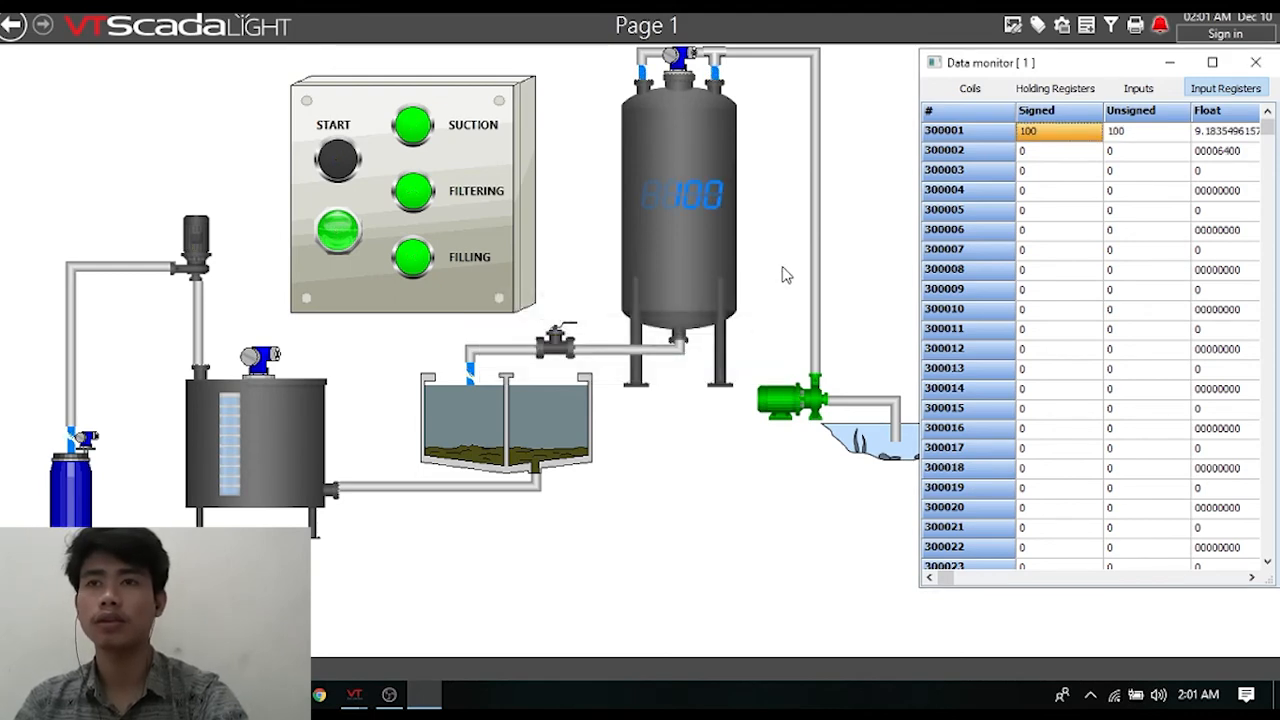
Step: Acknowledge the WATER_LEVEL HIGH HIGH alarm on the Alarm Page and return to Page 1
left_click(1160, 26)
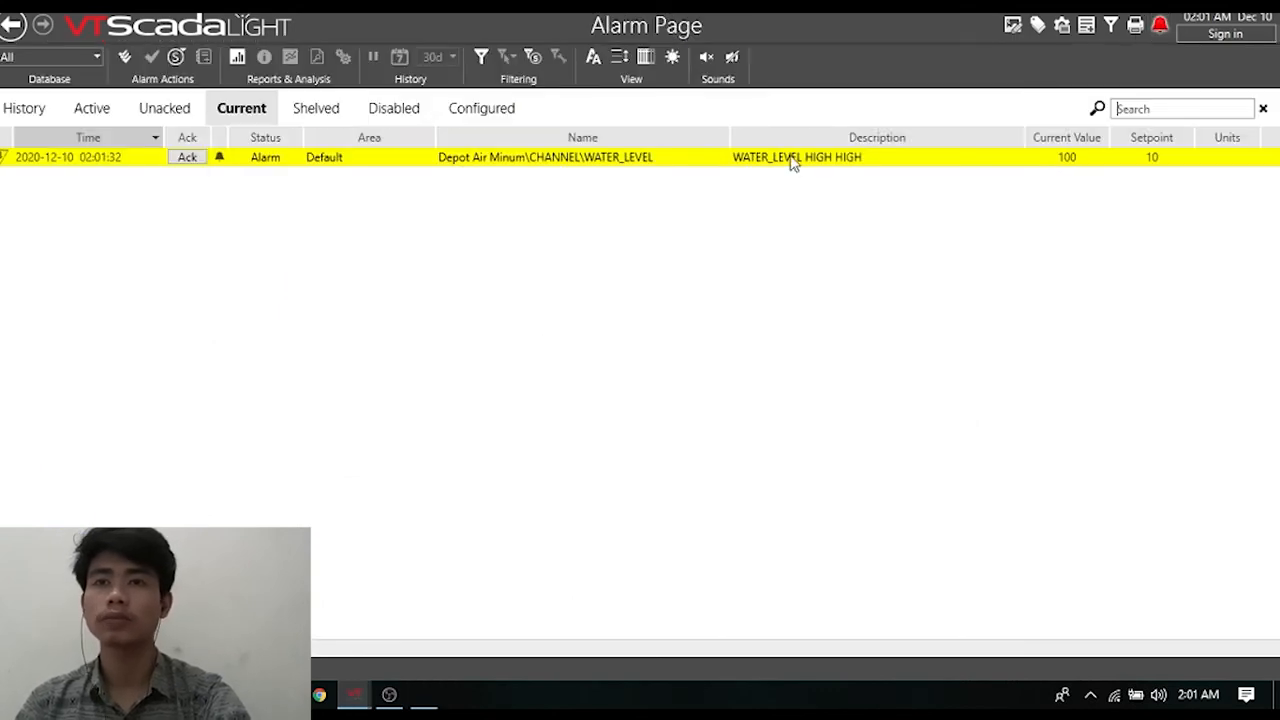
left_click(188, 158)
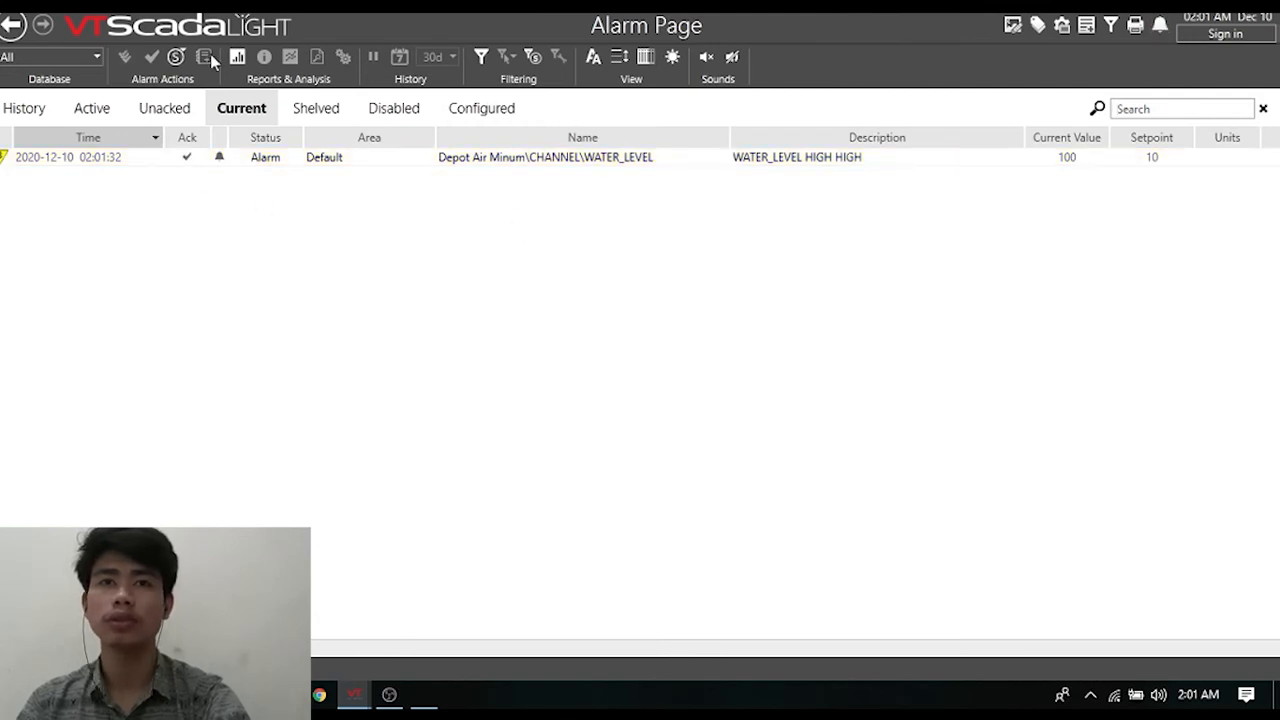
left_click(13, 24)
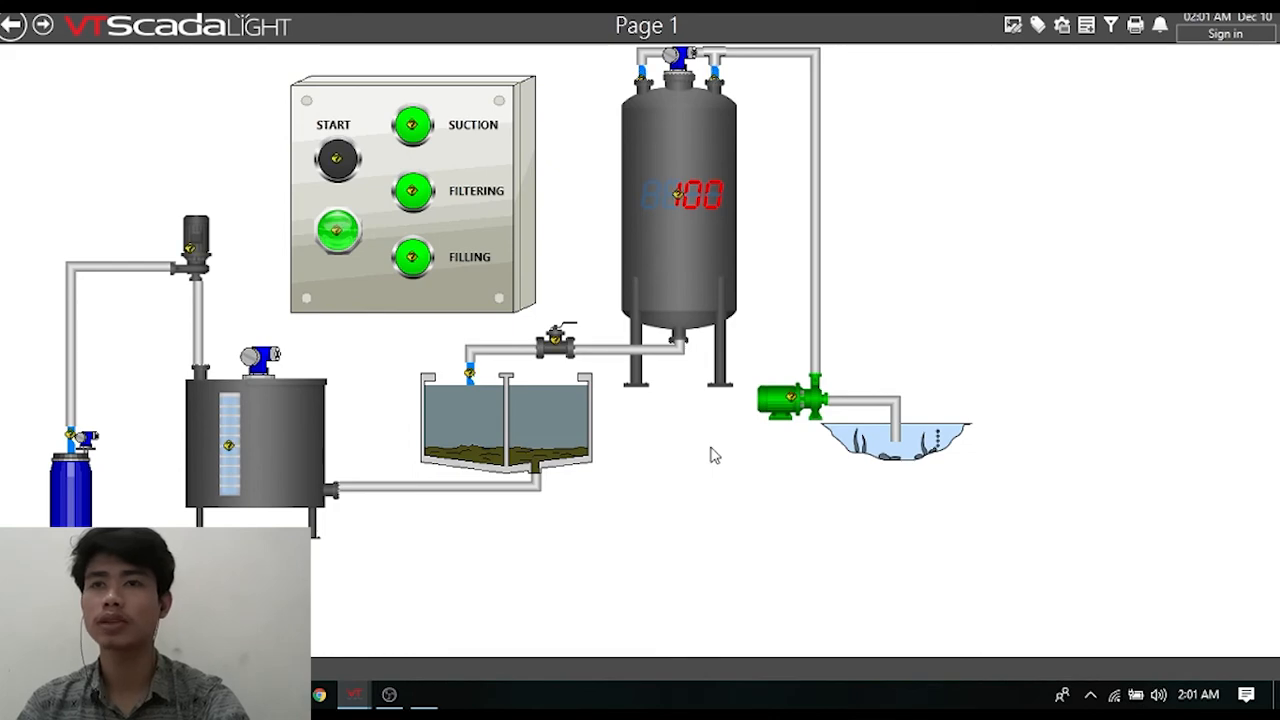
Step: Bring back the Data monitor and, in coil row 000001, set coil 2 to 0 and coil 3 to 1
left_click(424, 697)
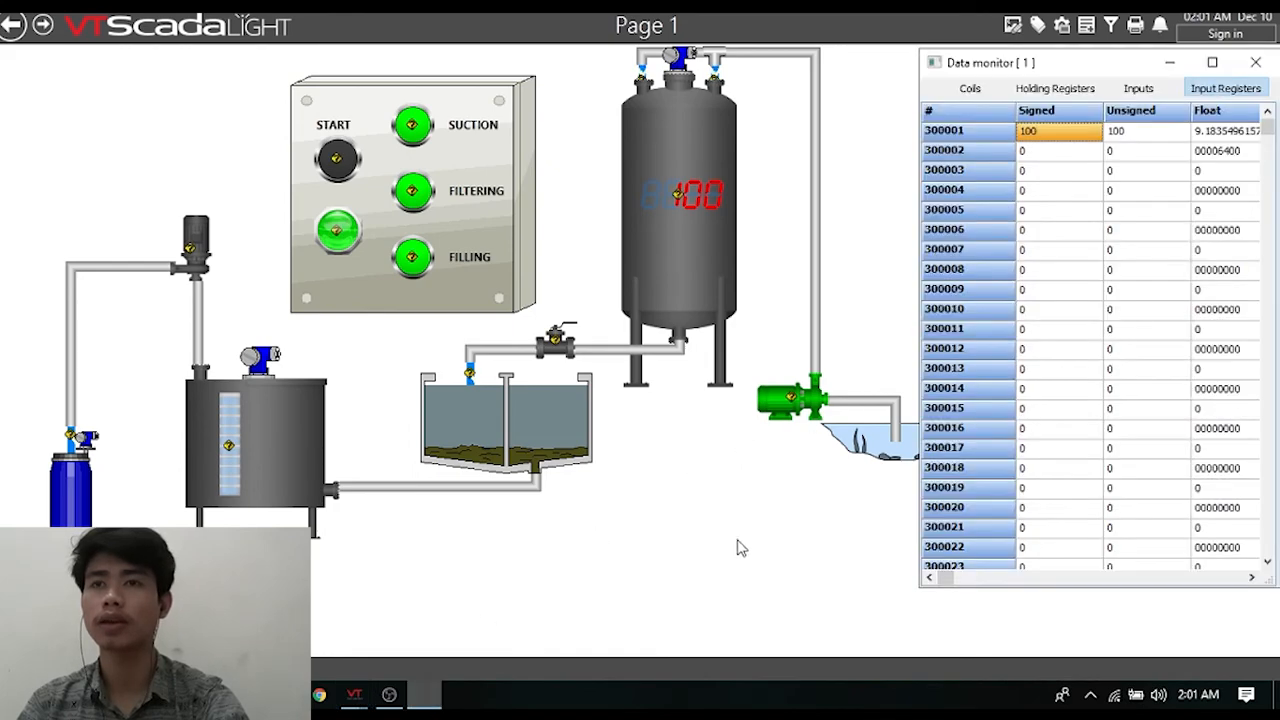
left_click(970, 88)
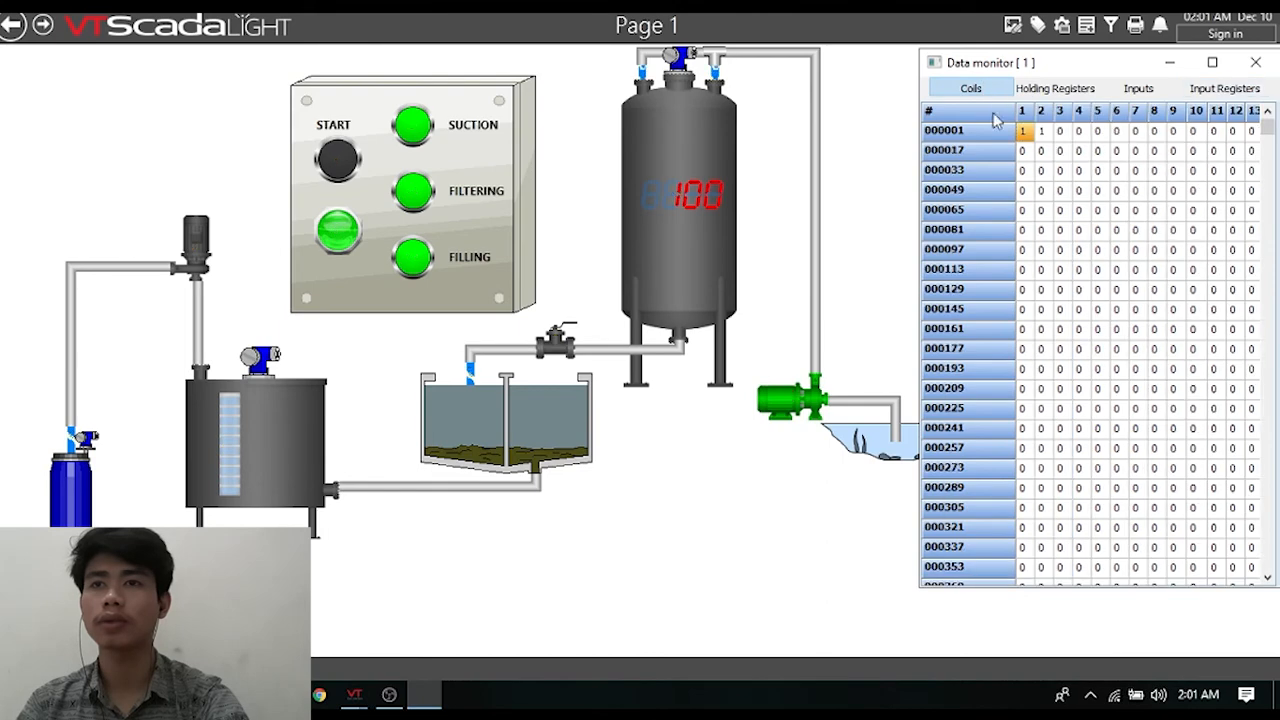
left_click(1041, 131)
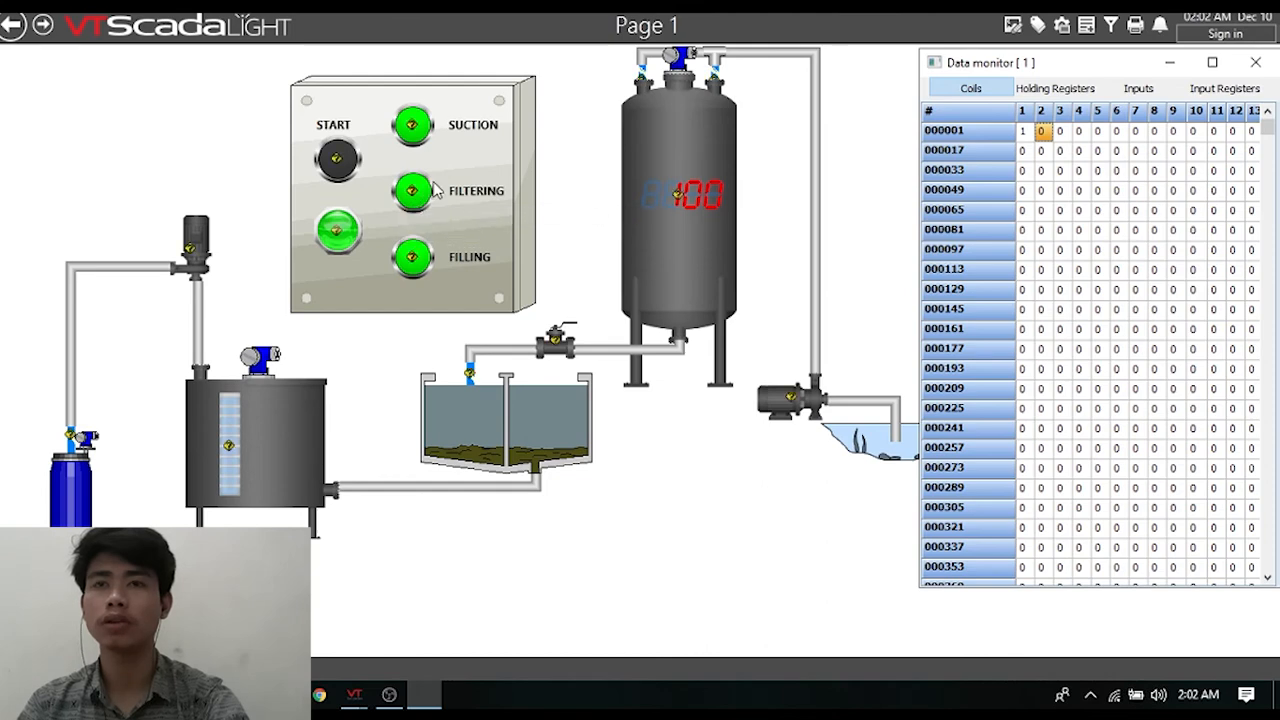
double_click(1063, 134)
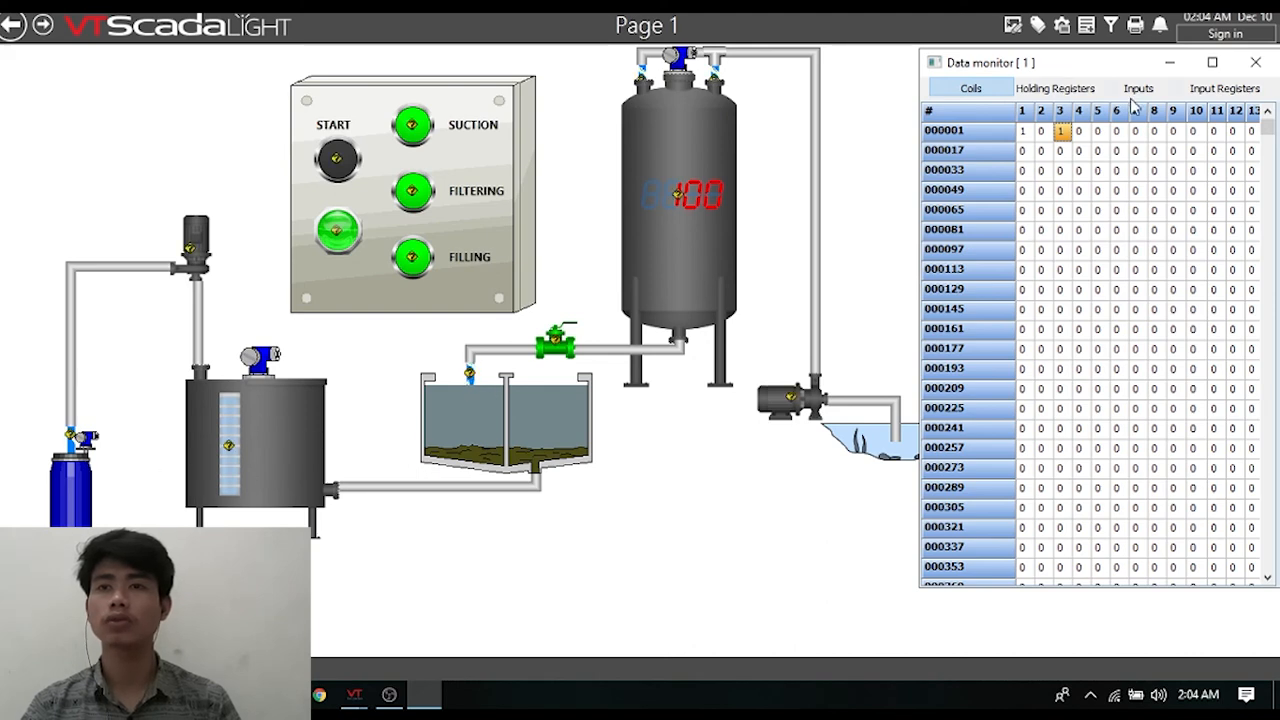
Step: Set the signed value of input register 300002 to 10
left_click(1222, 89)
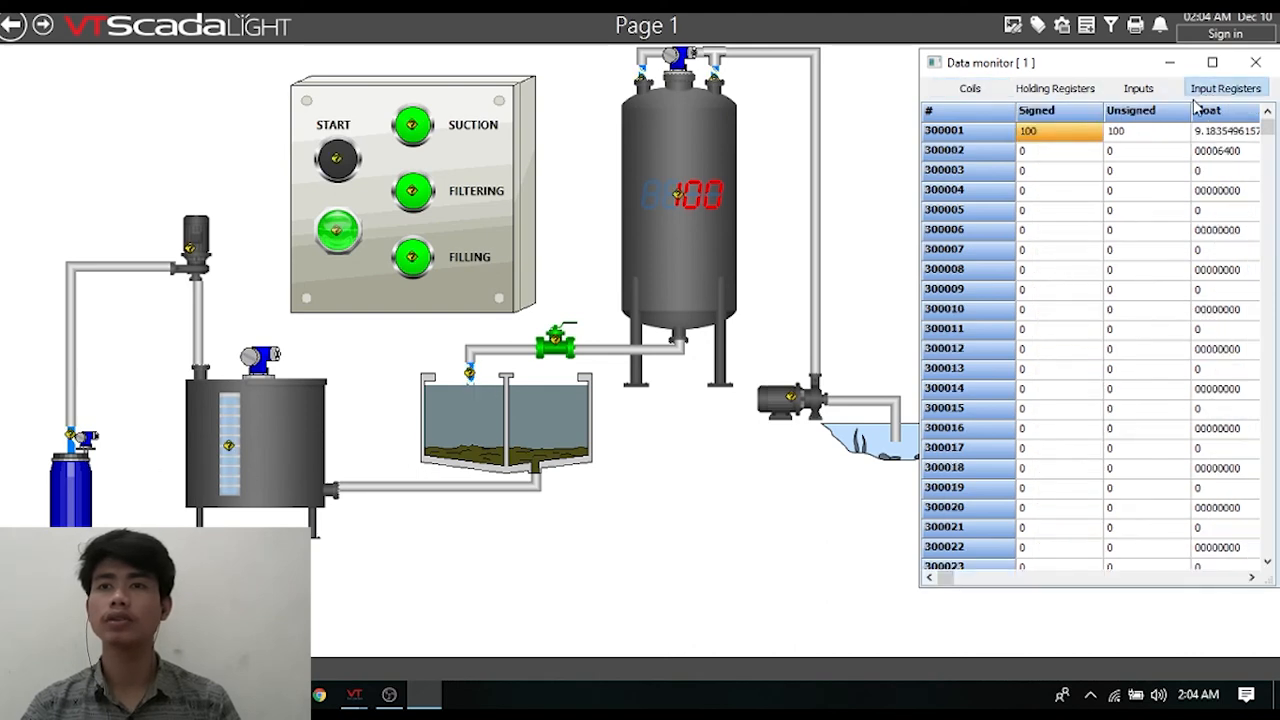
double_click(1055, 158)
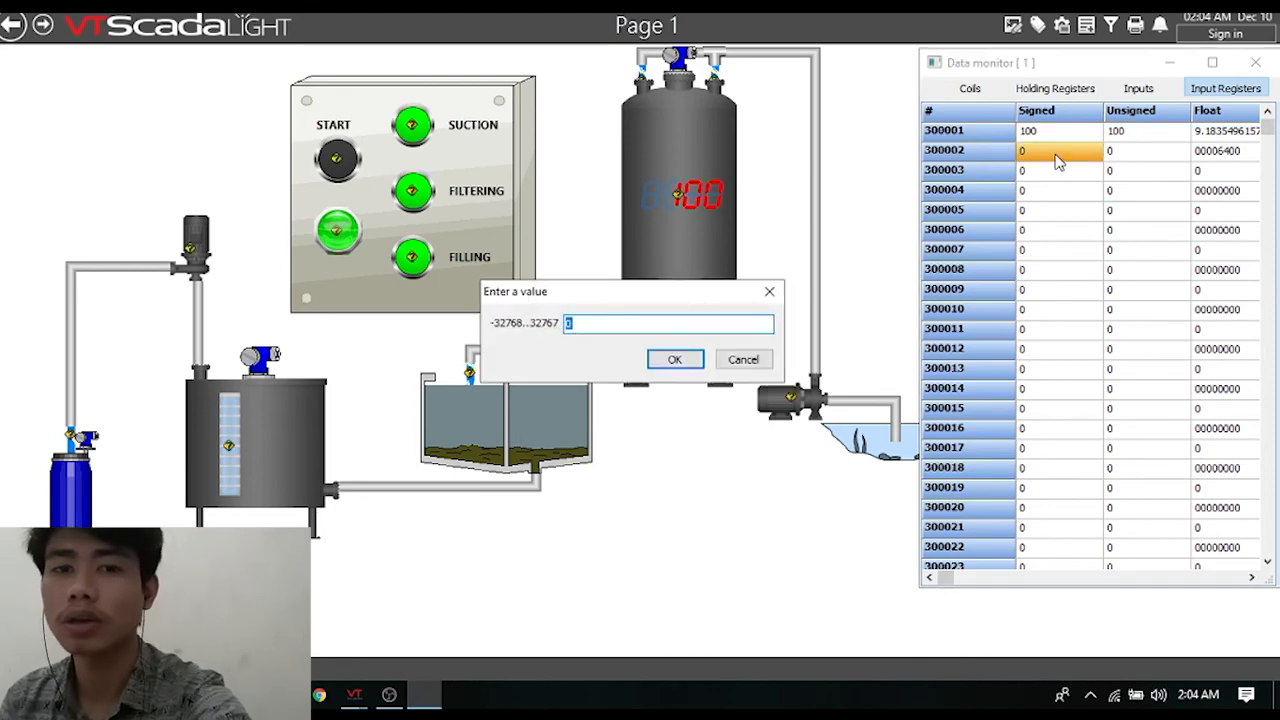
type("10")
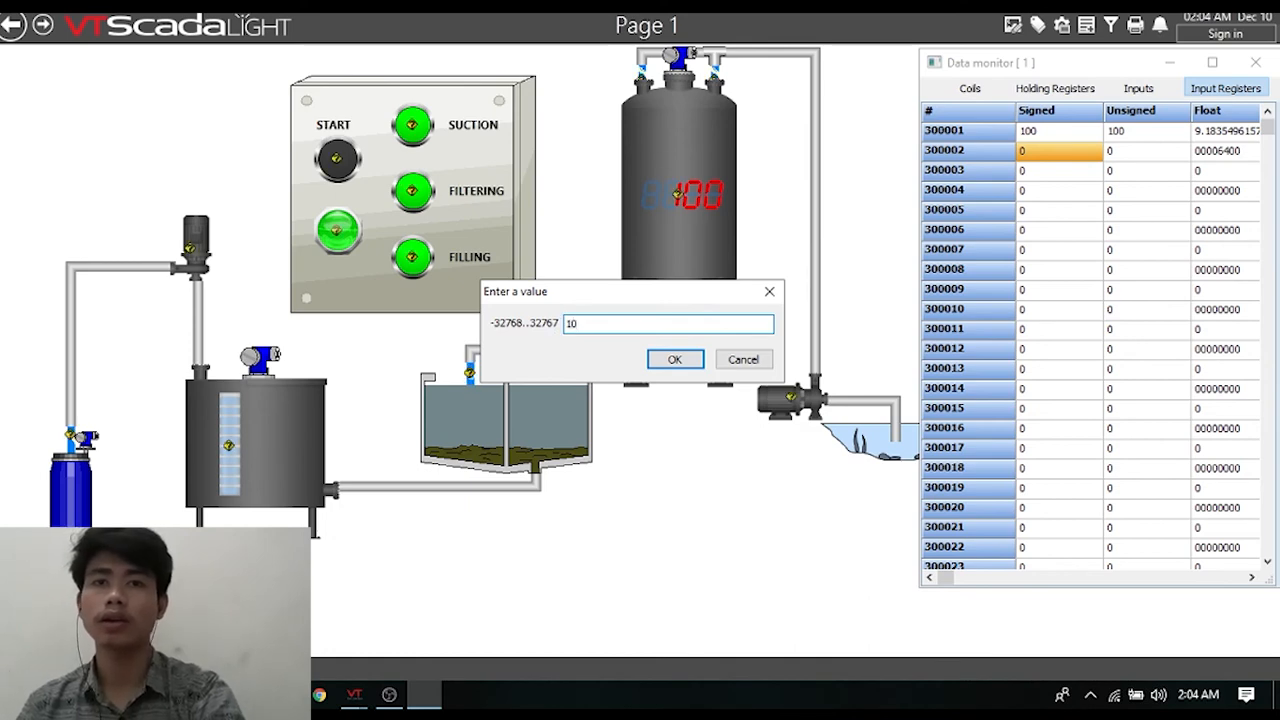
key("Return")
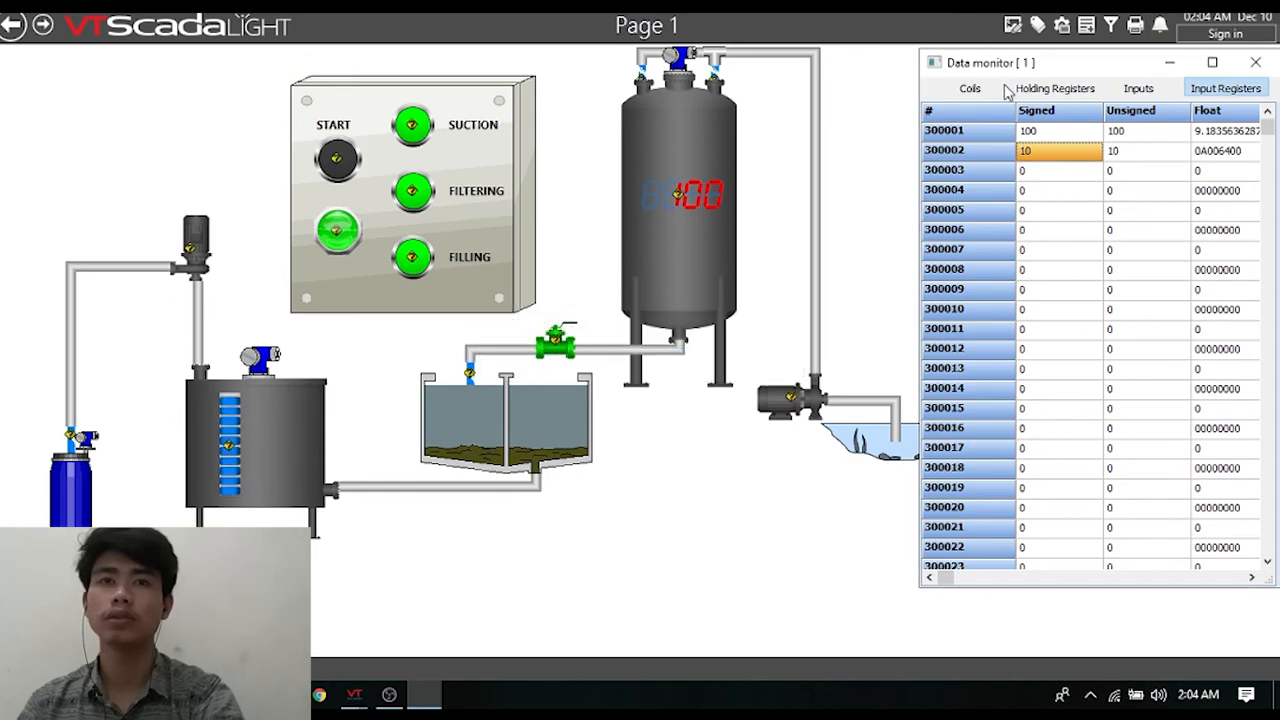
Step: Acknowledge the BAR_FILLING HIGH HIGH alarm on the Alarm Page and return to Page 1
left_click(1158, 25)
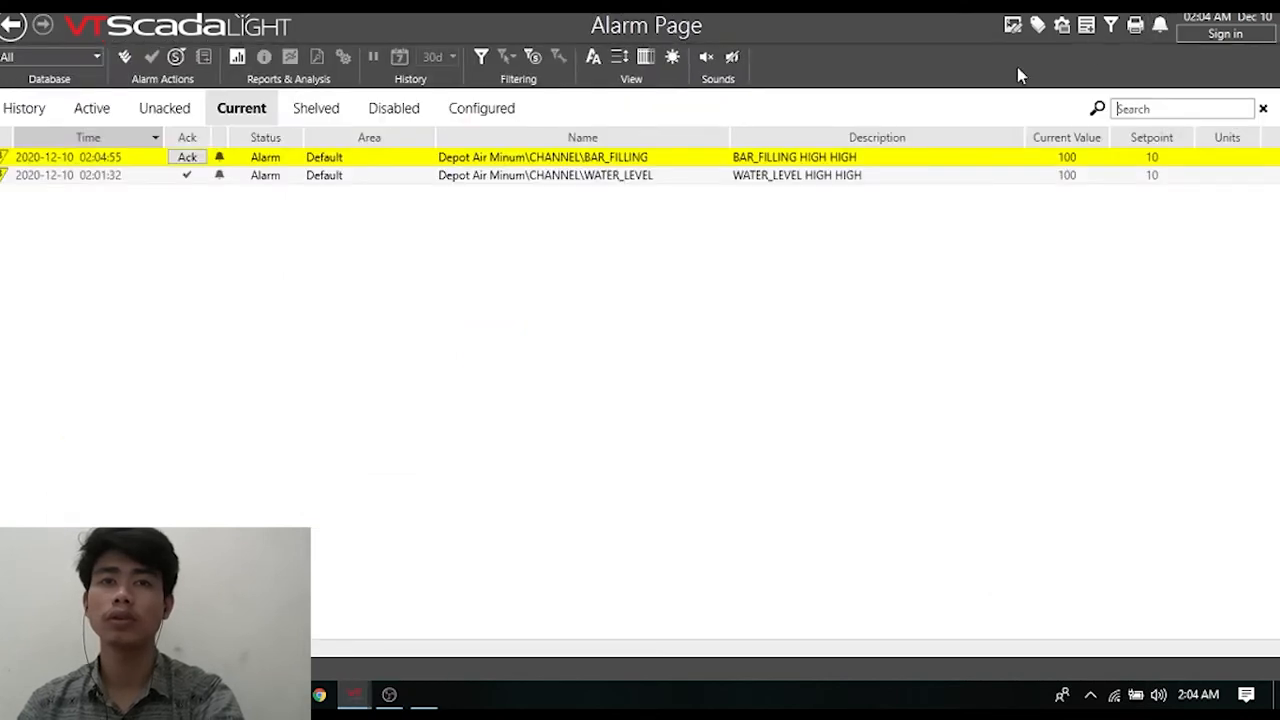
left_click(186, 160)
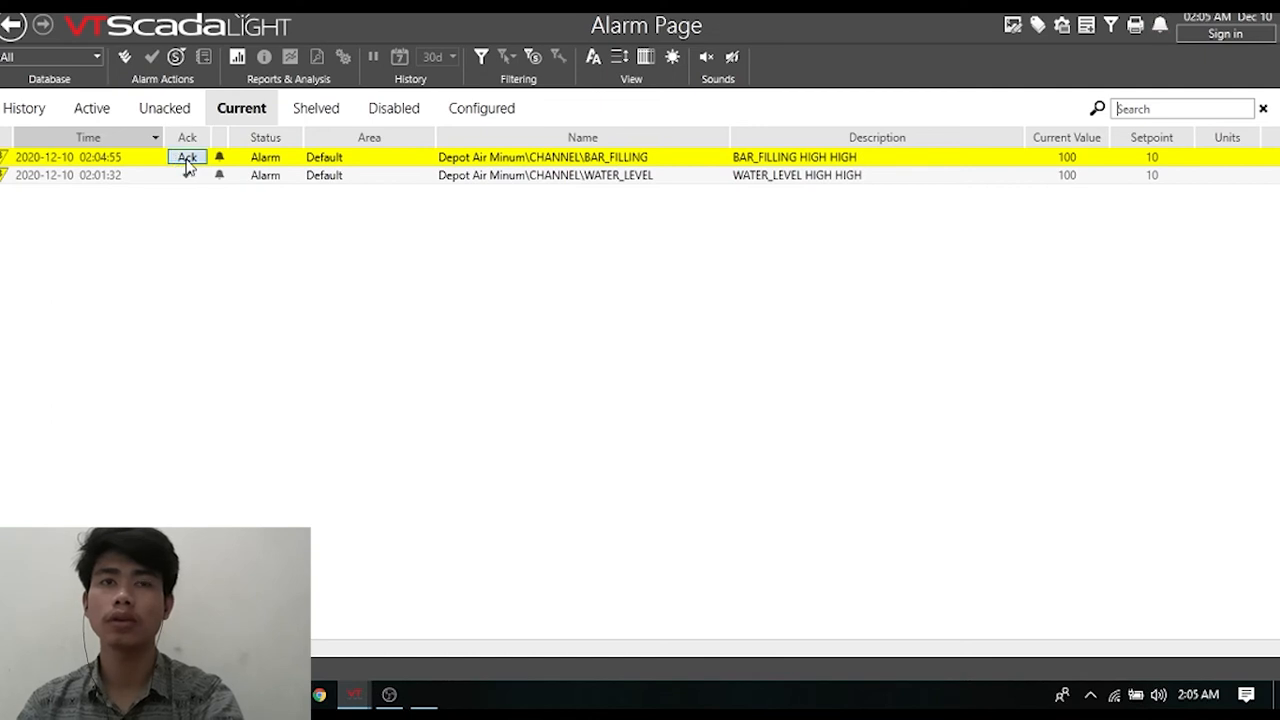
left_click(12, 25)
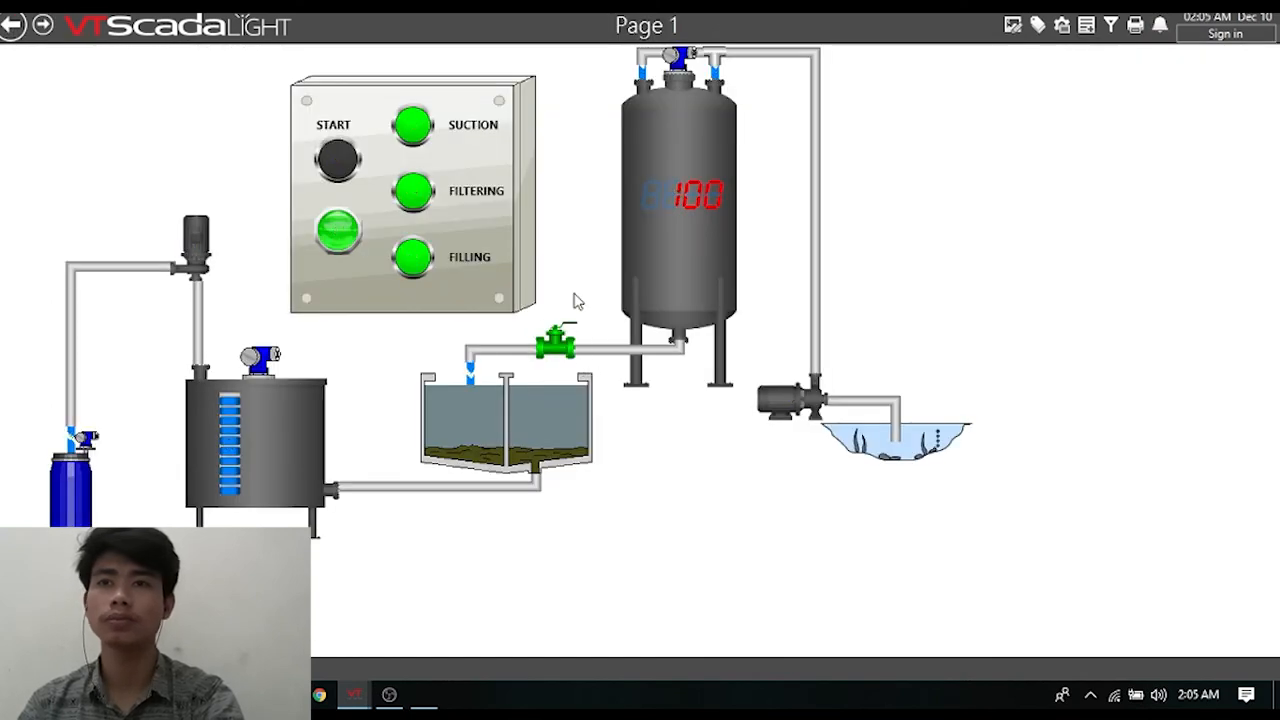
Step: Bring back the Data monitor and, in coil row 000001, set coil 3 to 0 and coil 4 to 1
left_click(422, 697)
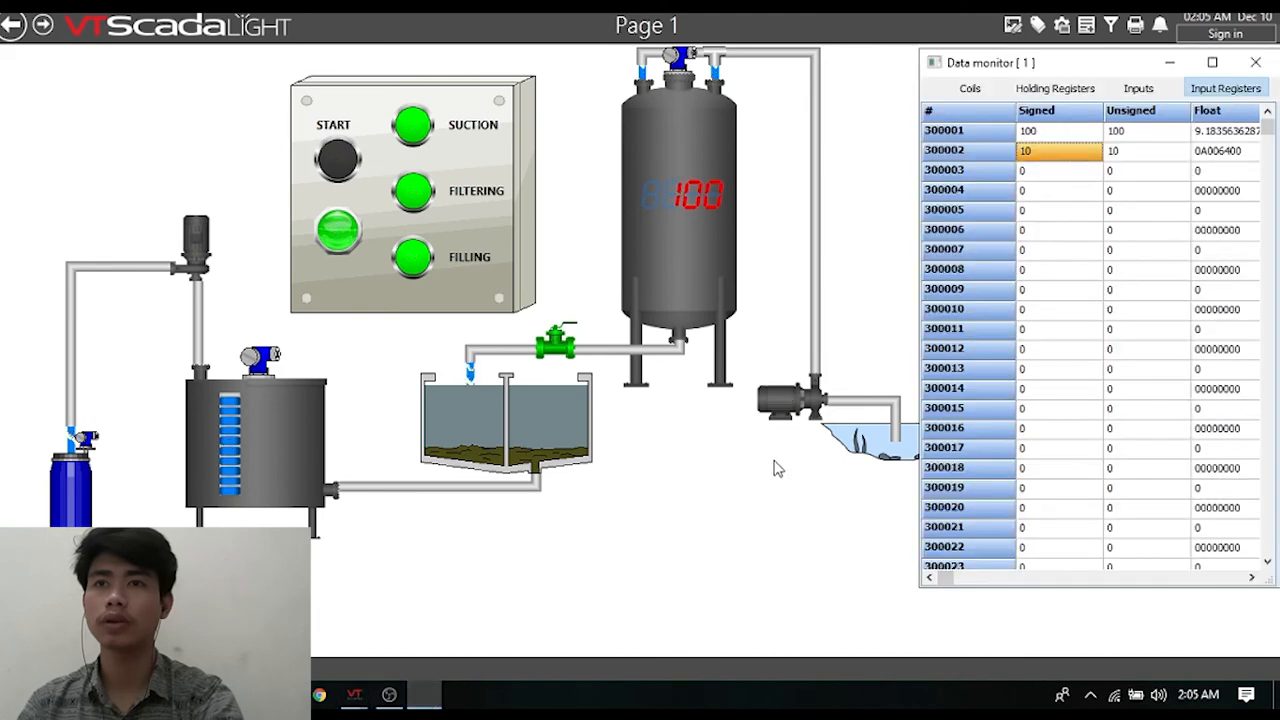
left_click(998, 92)
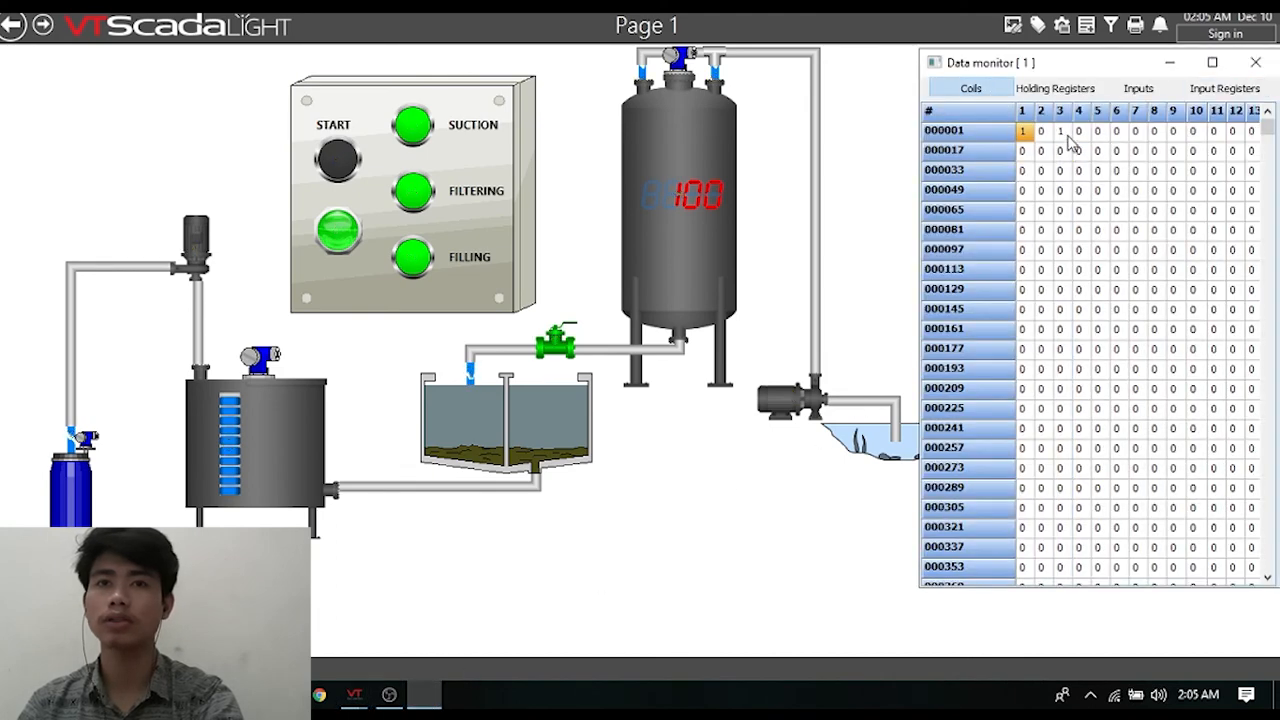
double_click(1061, 132)
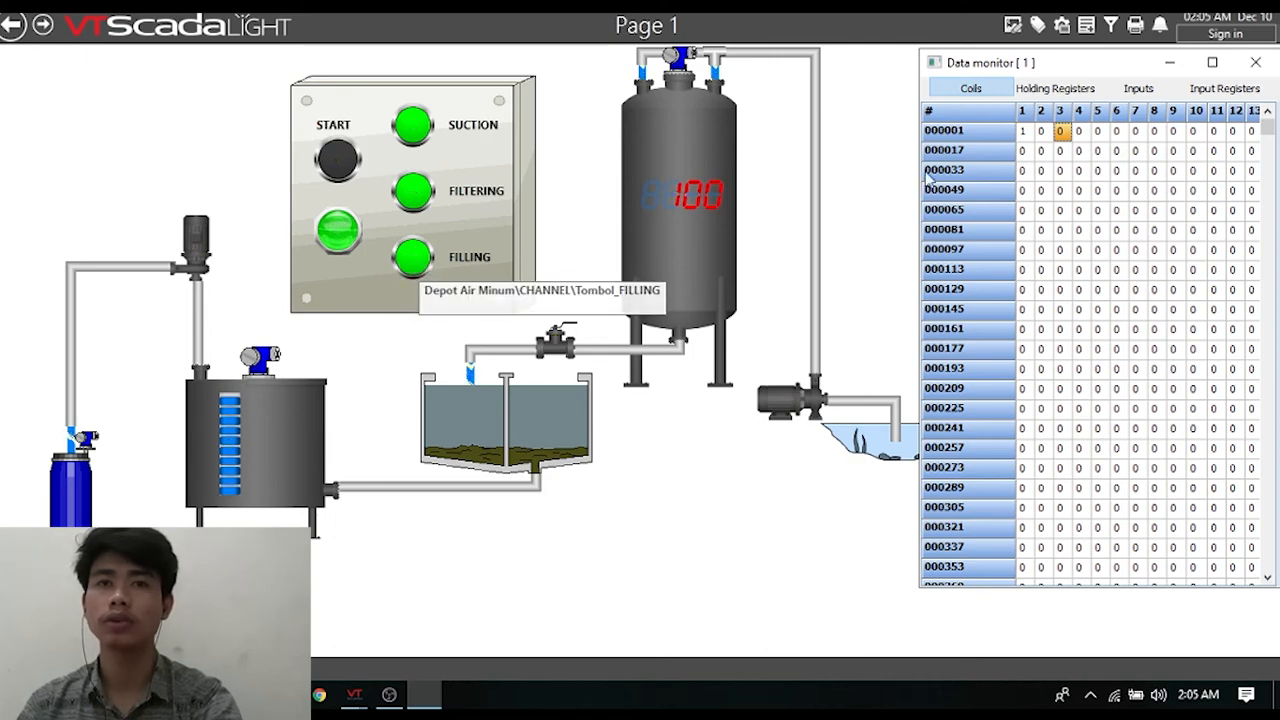
double_click(1078, 131)
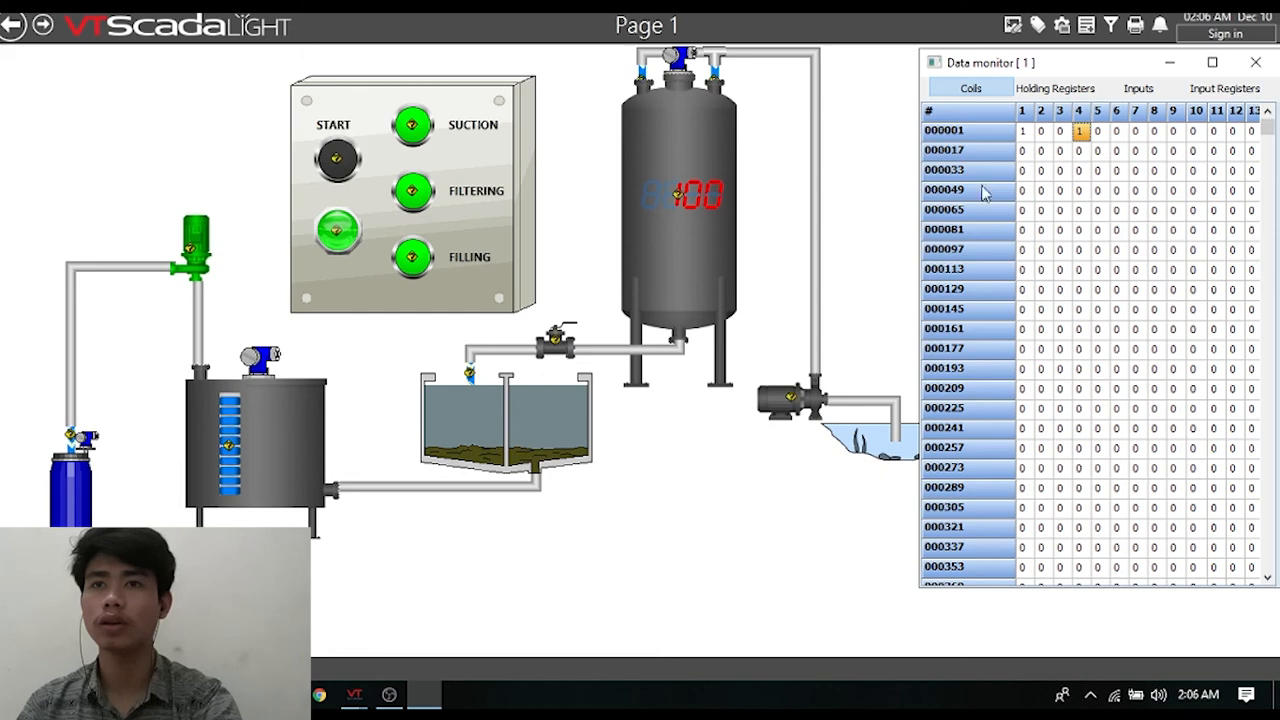
Step: Set the signed value of input register 300003 to 5
left_click(1210, 88)
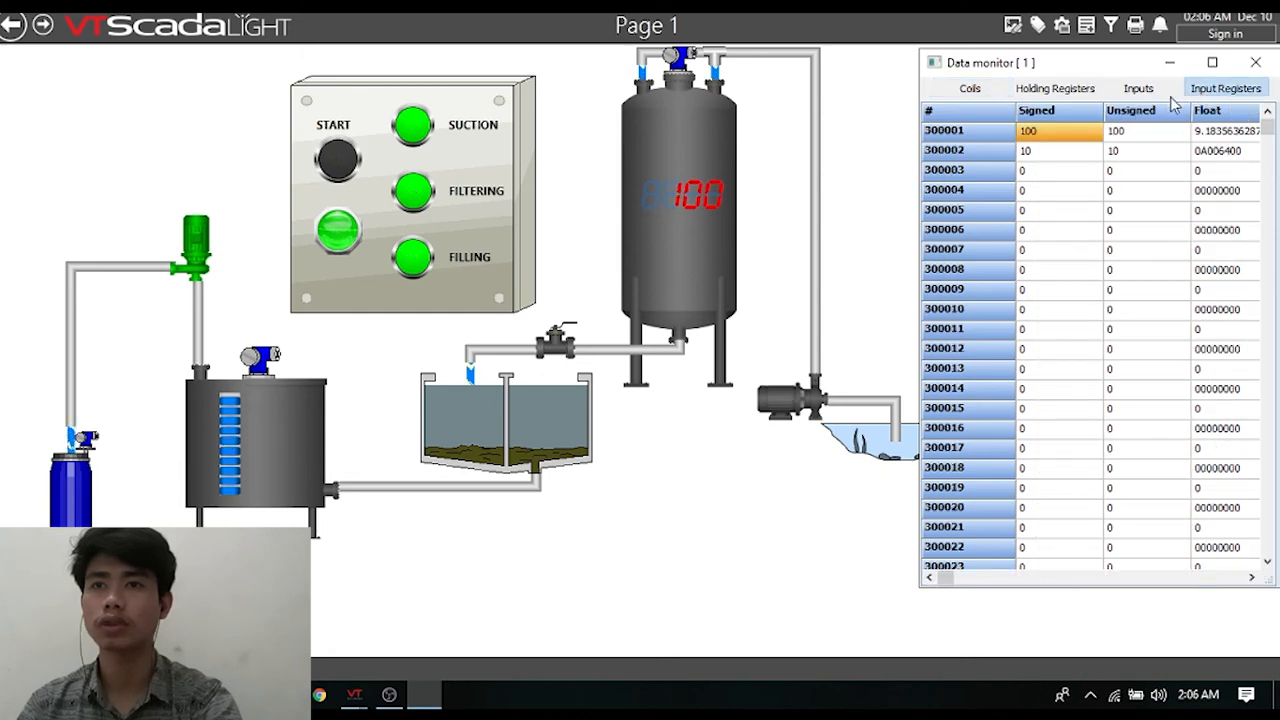
double_click(1045, 177)
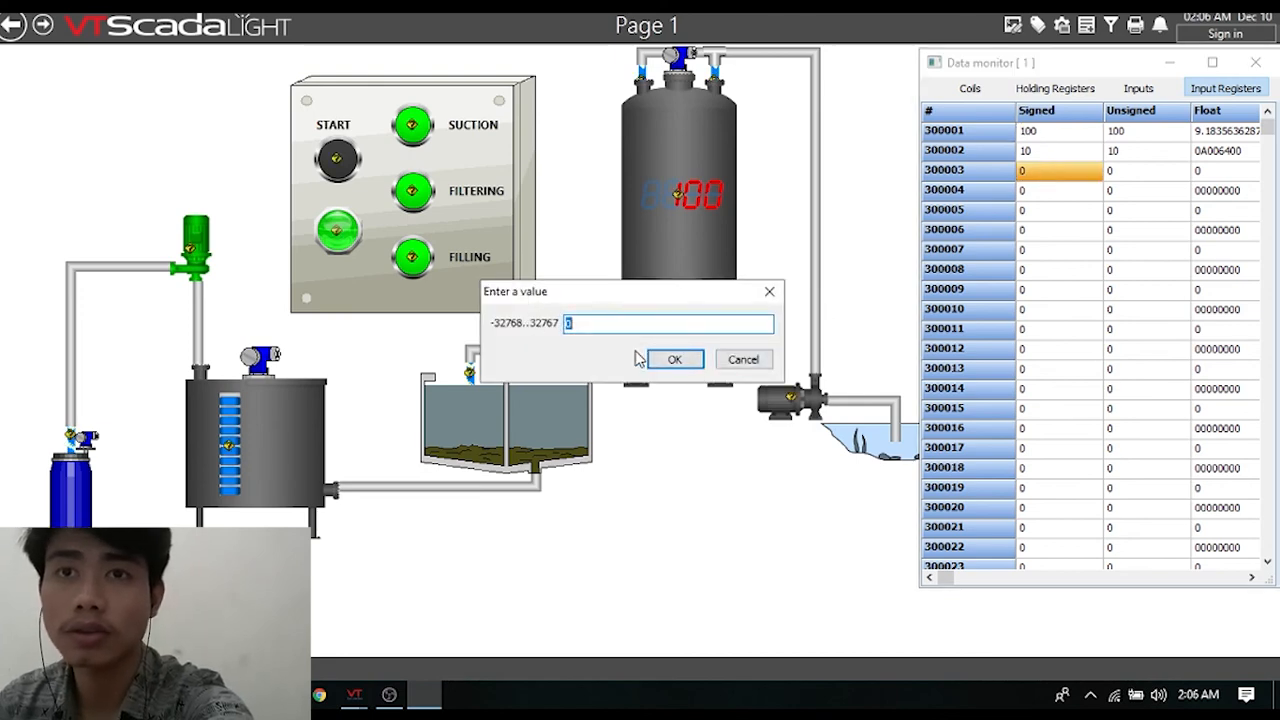
type("5")
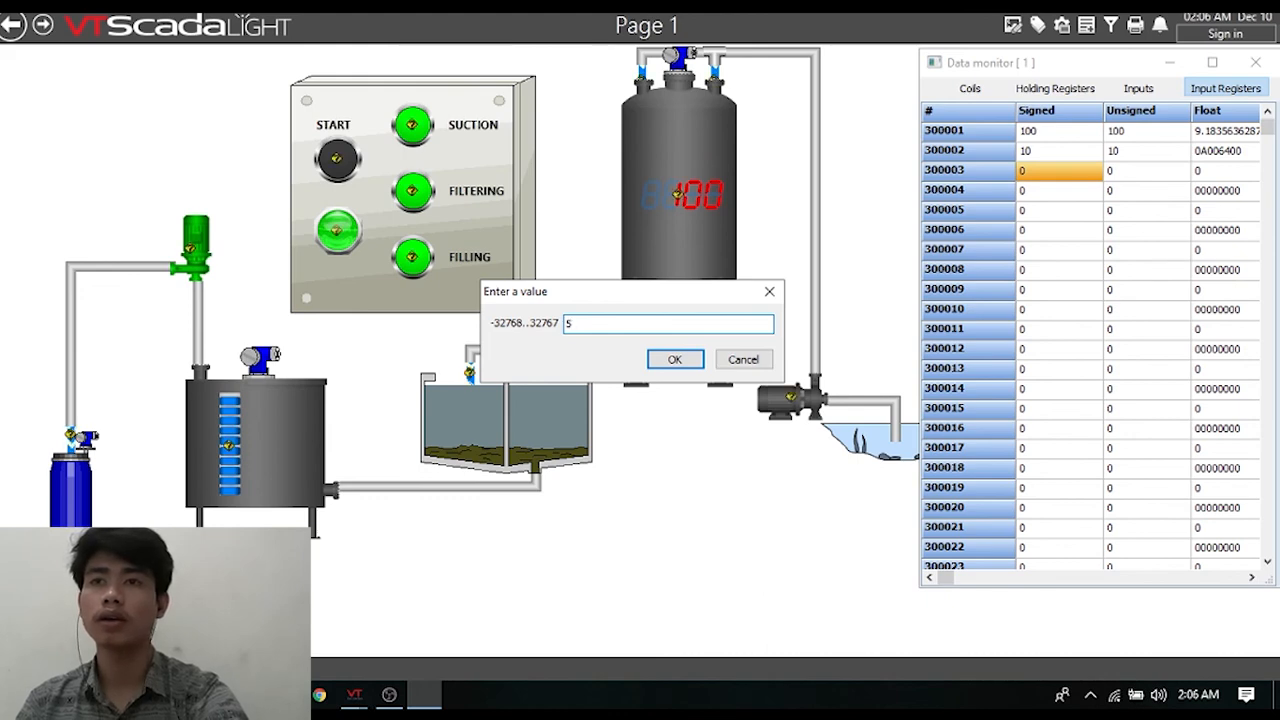
left_click(677, 361)
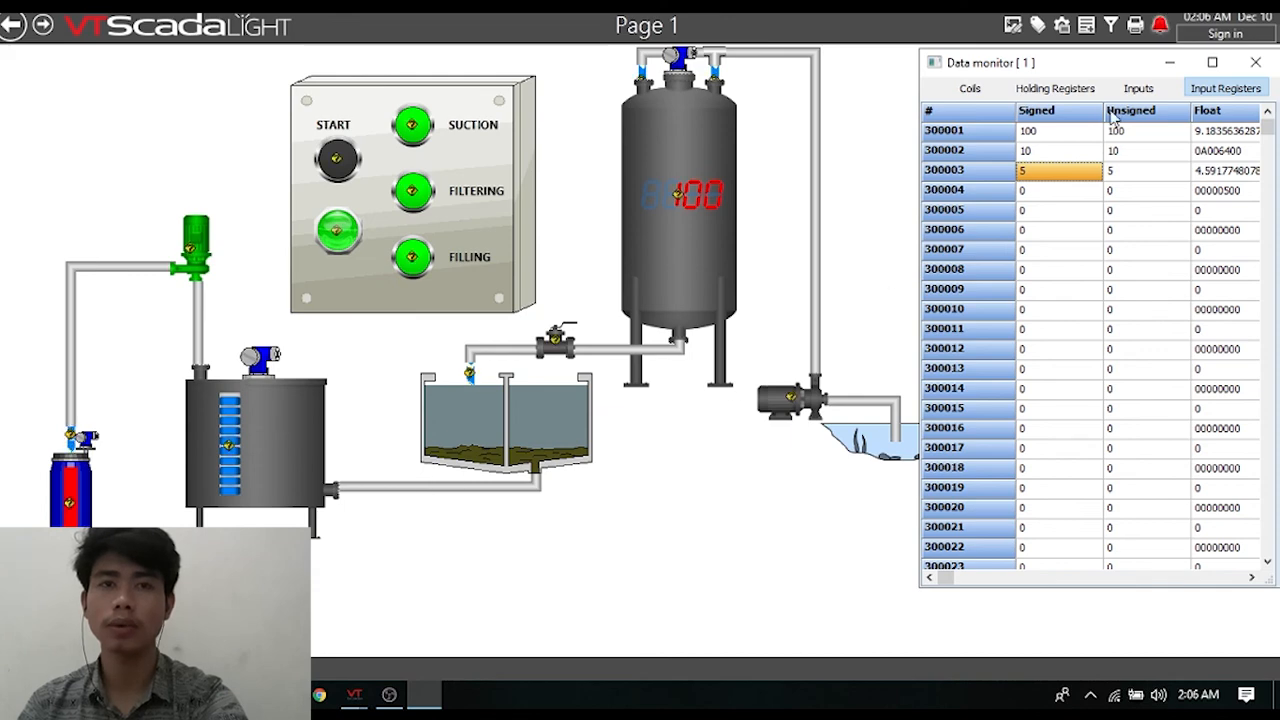
Step: Acknowledge the BAR_BOTTLE HIGH HIGH alarm on the Alarm Page and return to Page 1
left_click(1162, 28)
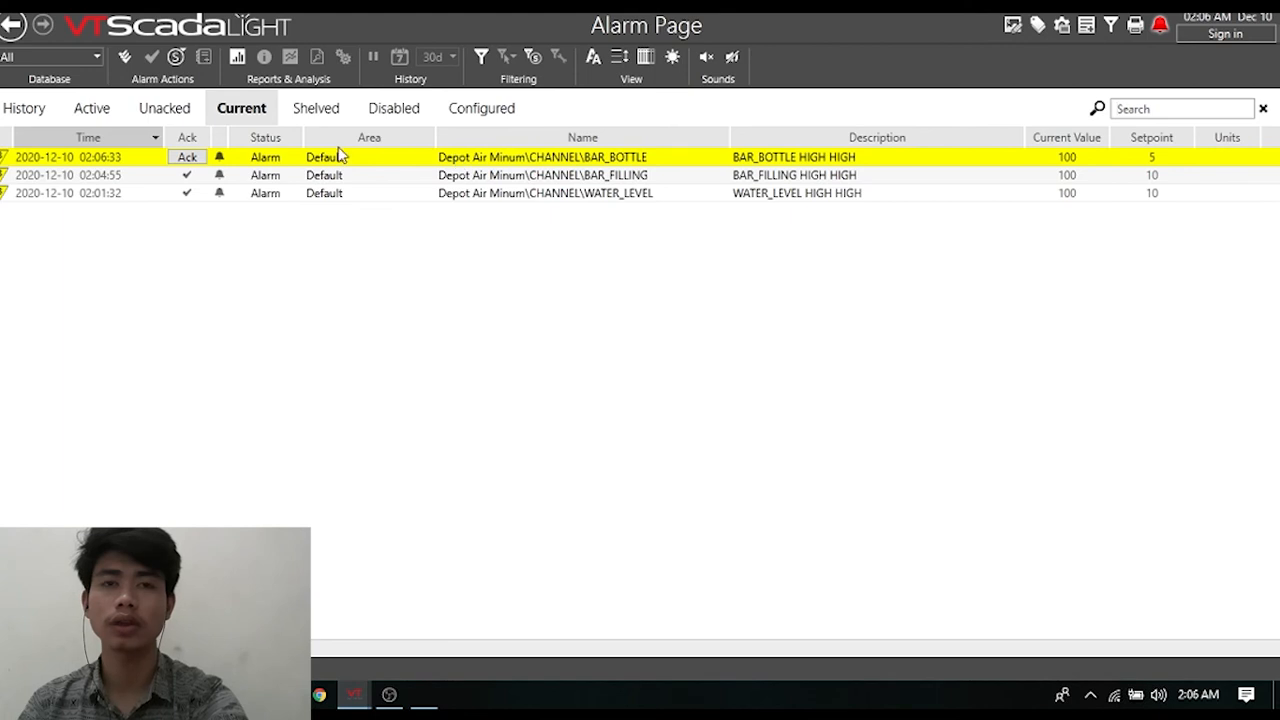
left_click(187, 158)
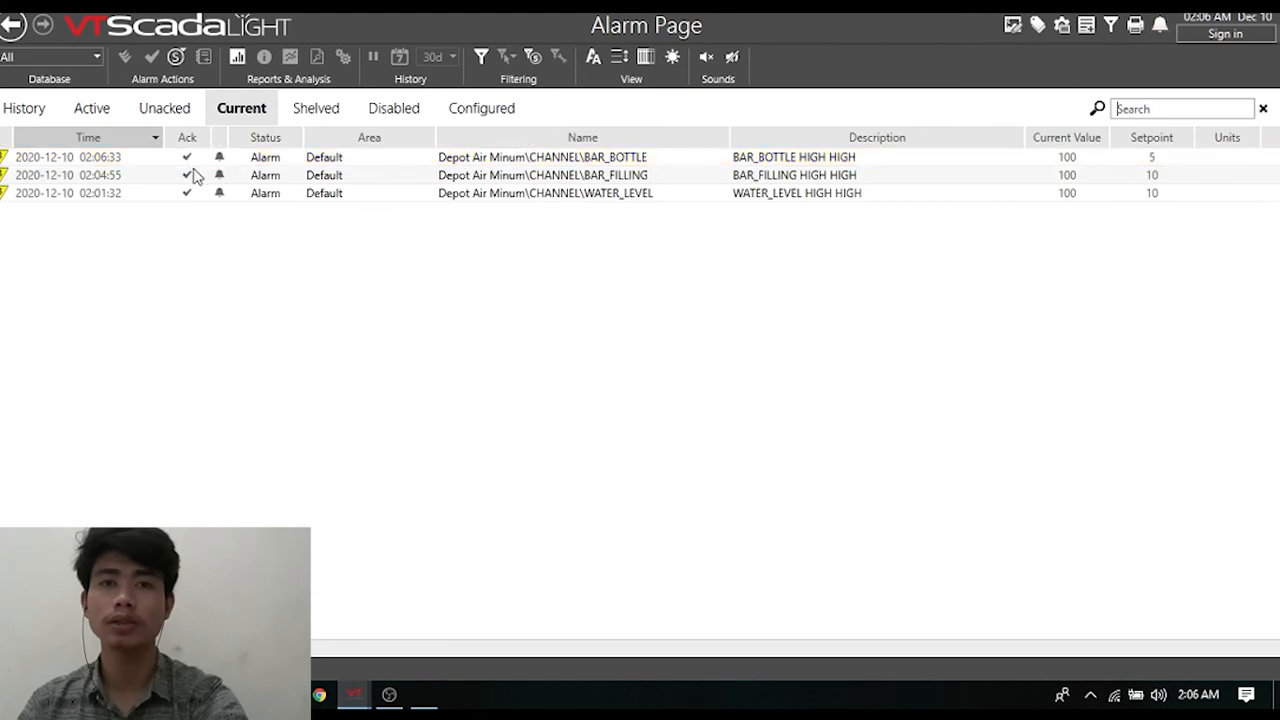
left_click(13, 25)
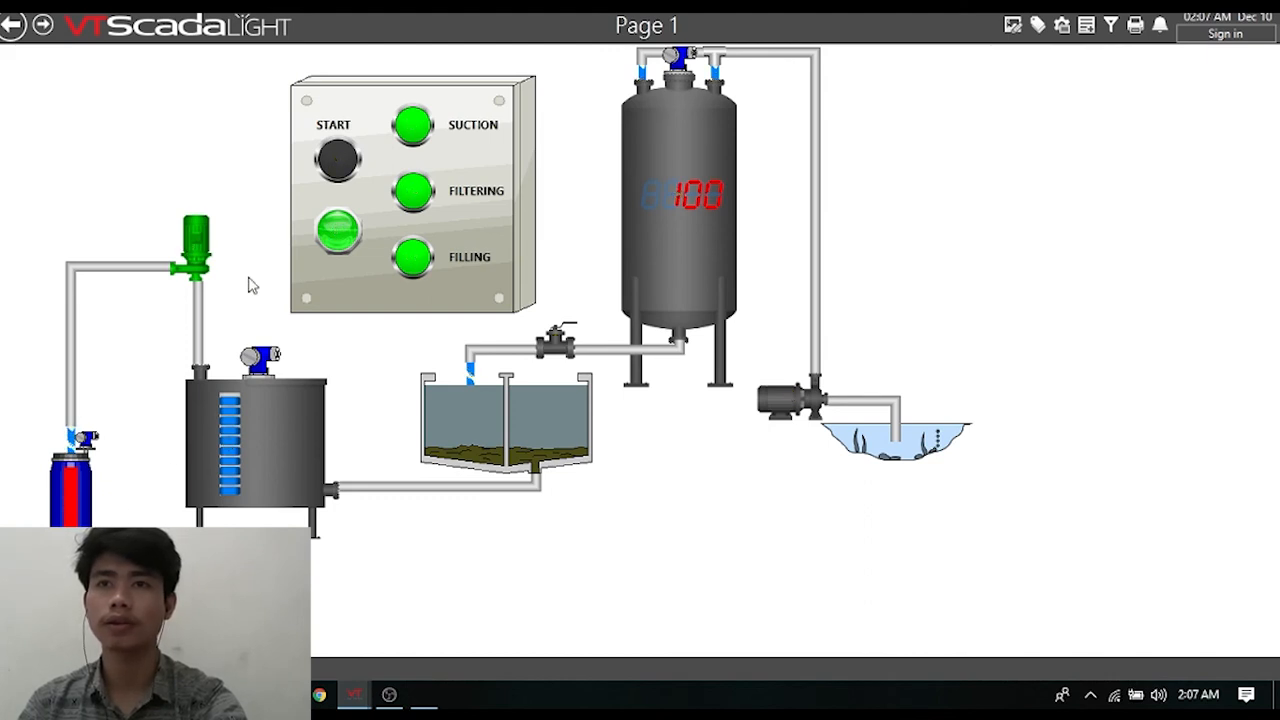
Step: Bring back the Data monitor and set coils 4 and 1 in coil row 000001 to 0
left_click(425, 694)
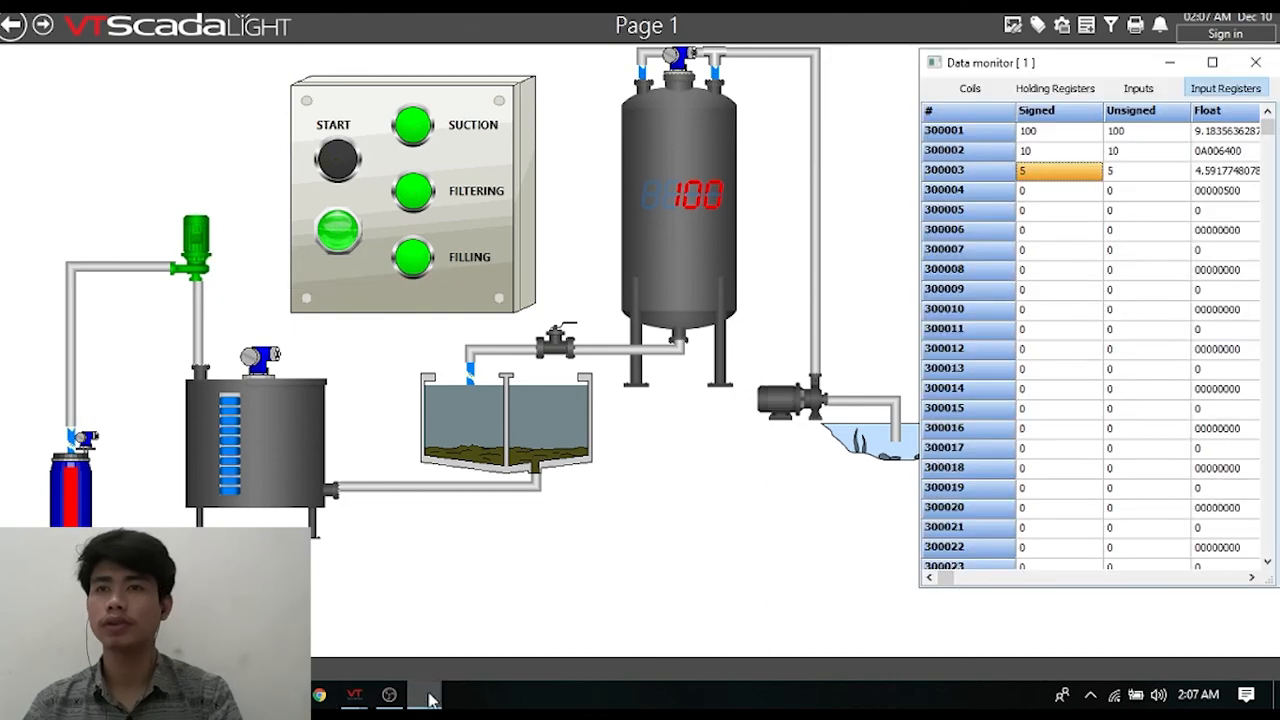
left_click(970, 91)
double_click(1079, 131)
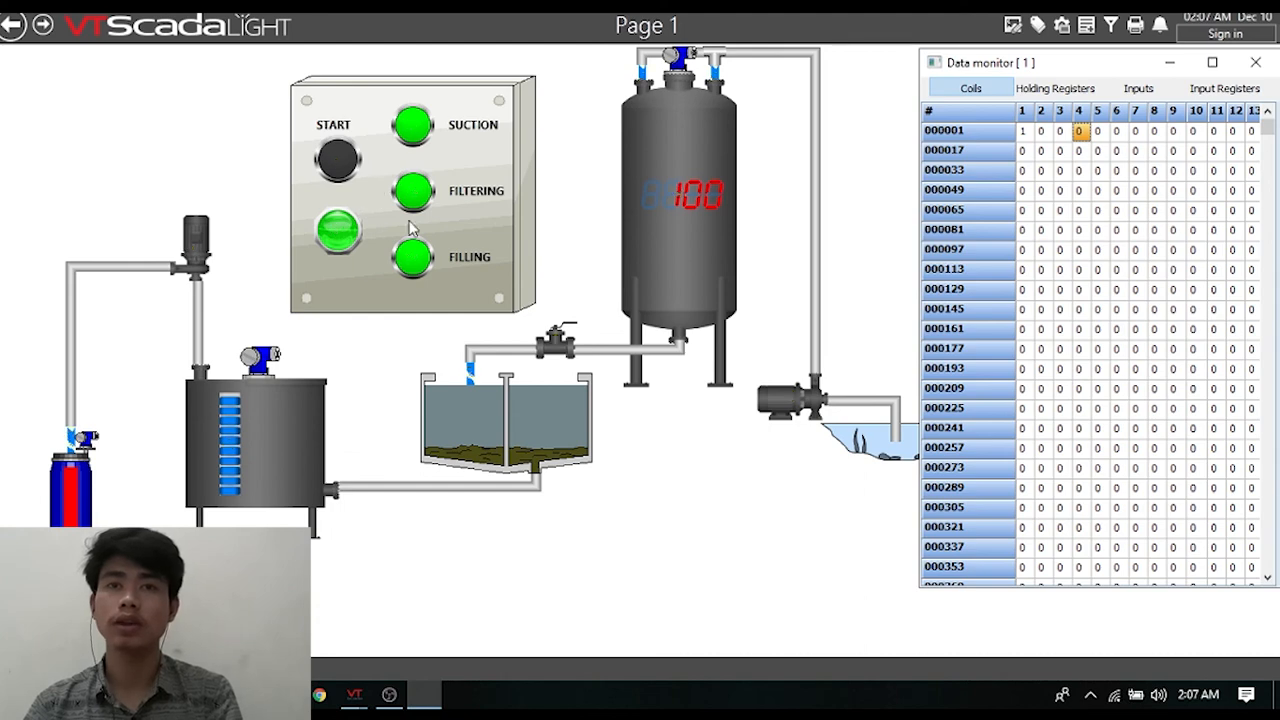
left_click(1022, 131)
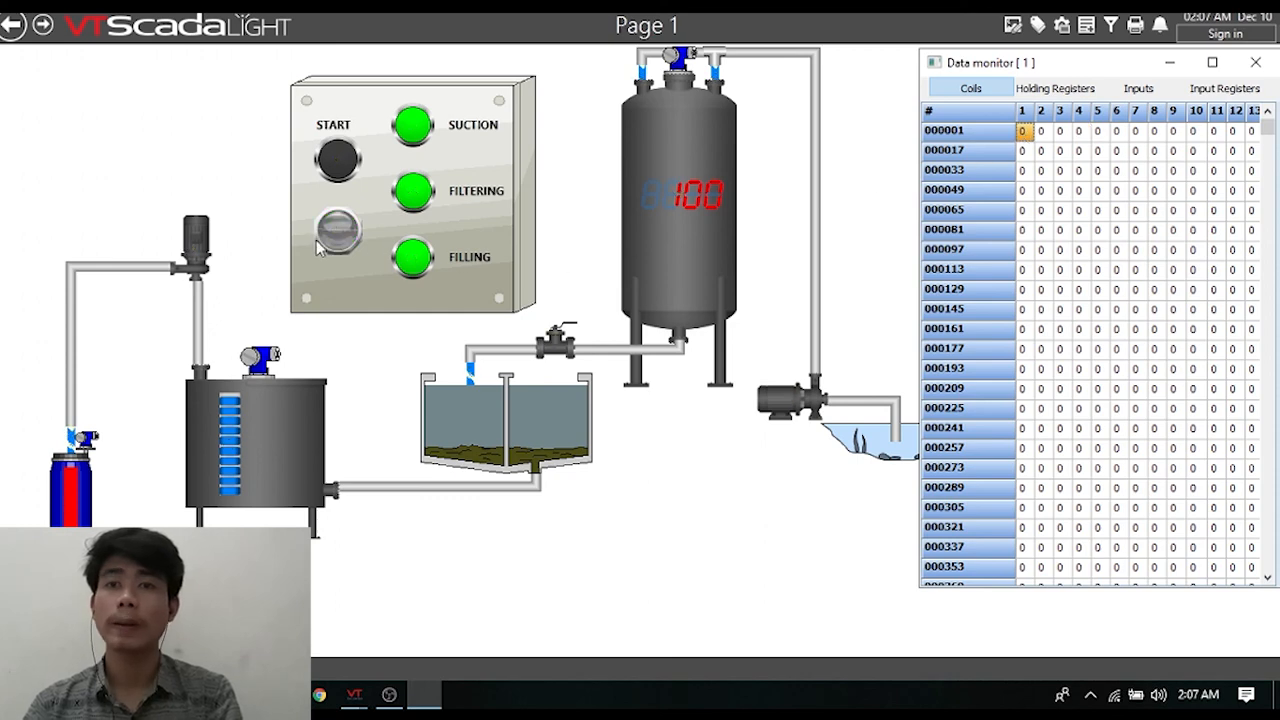